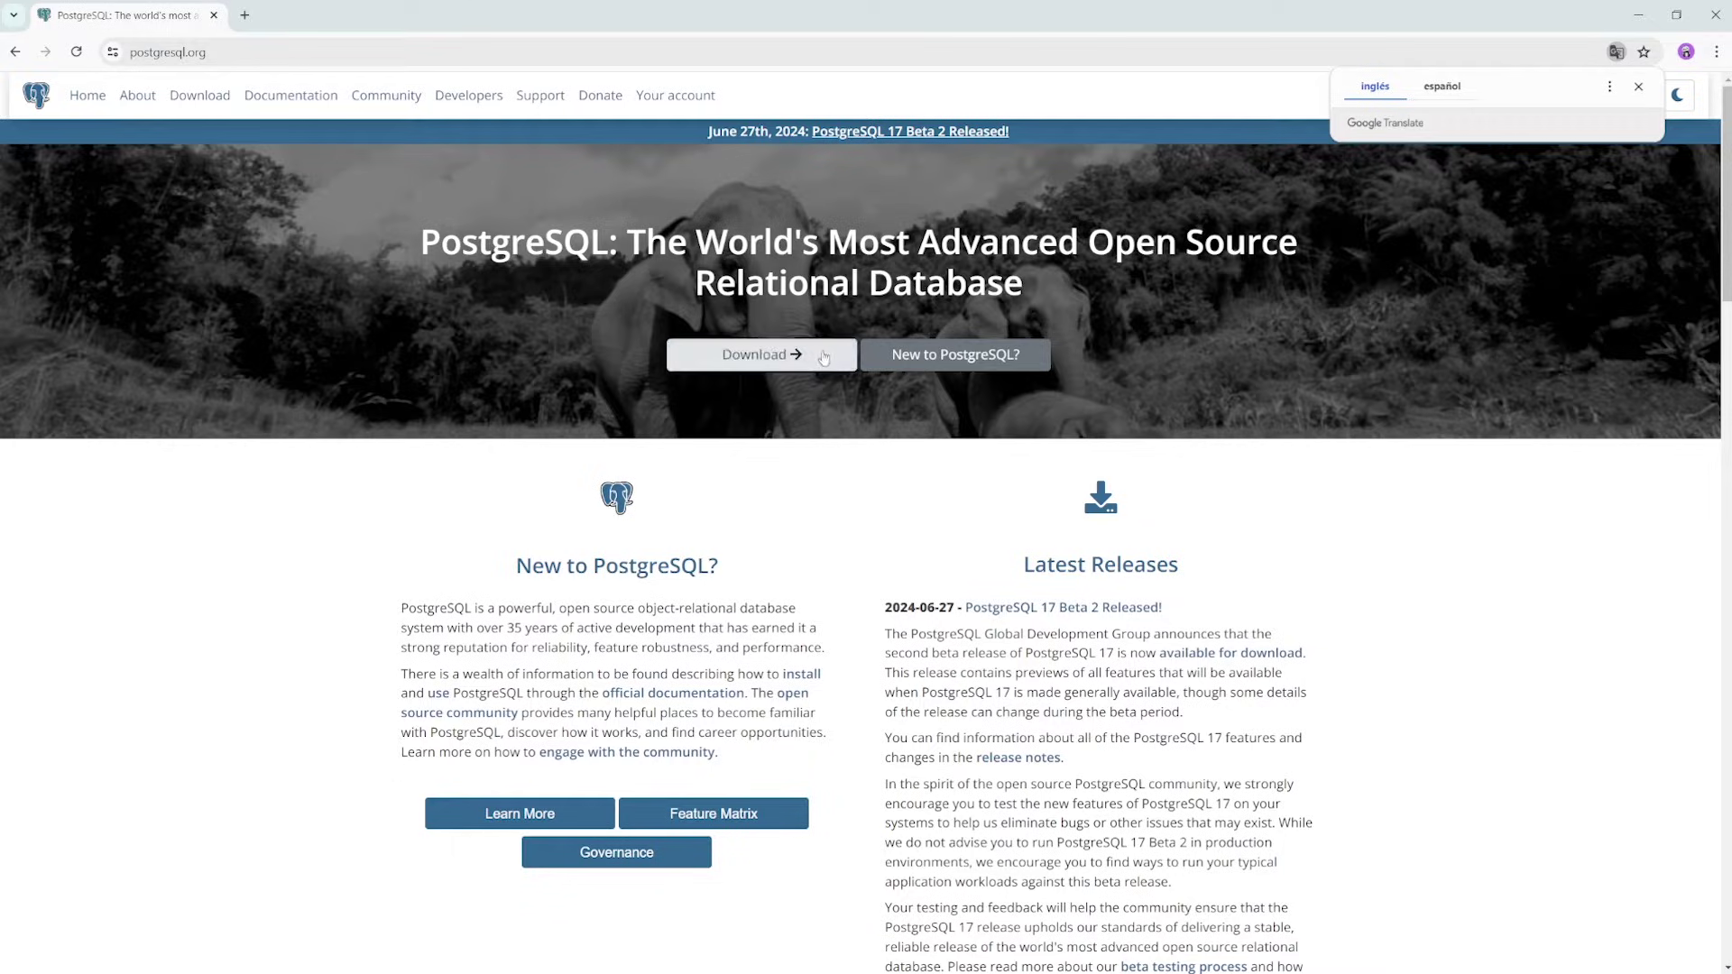
Go from the PostgreSQL Windows downloads page to EDB's installer download page
click(827, 364)
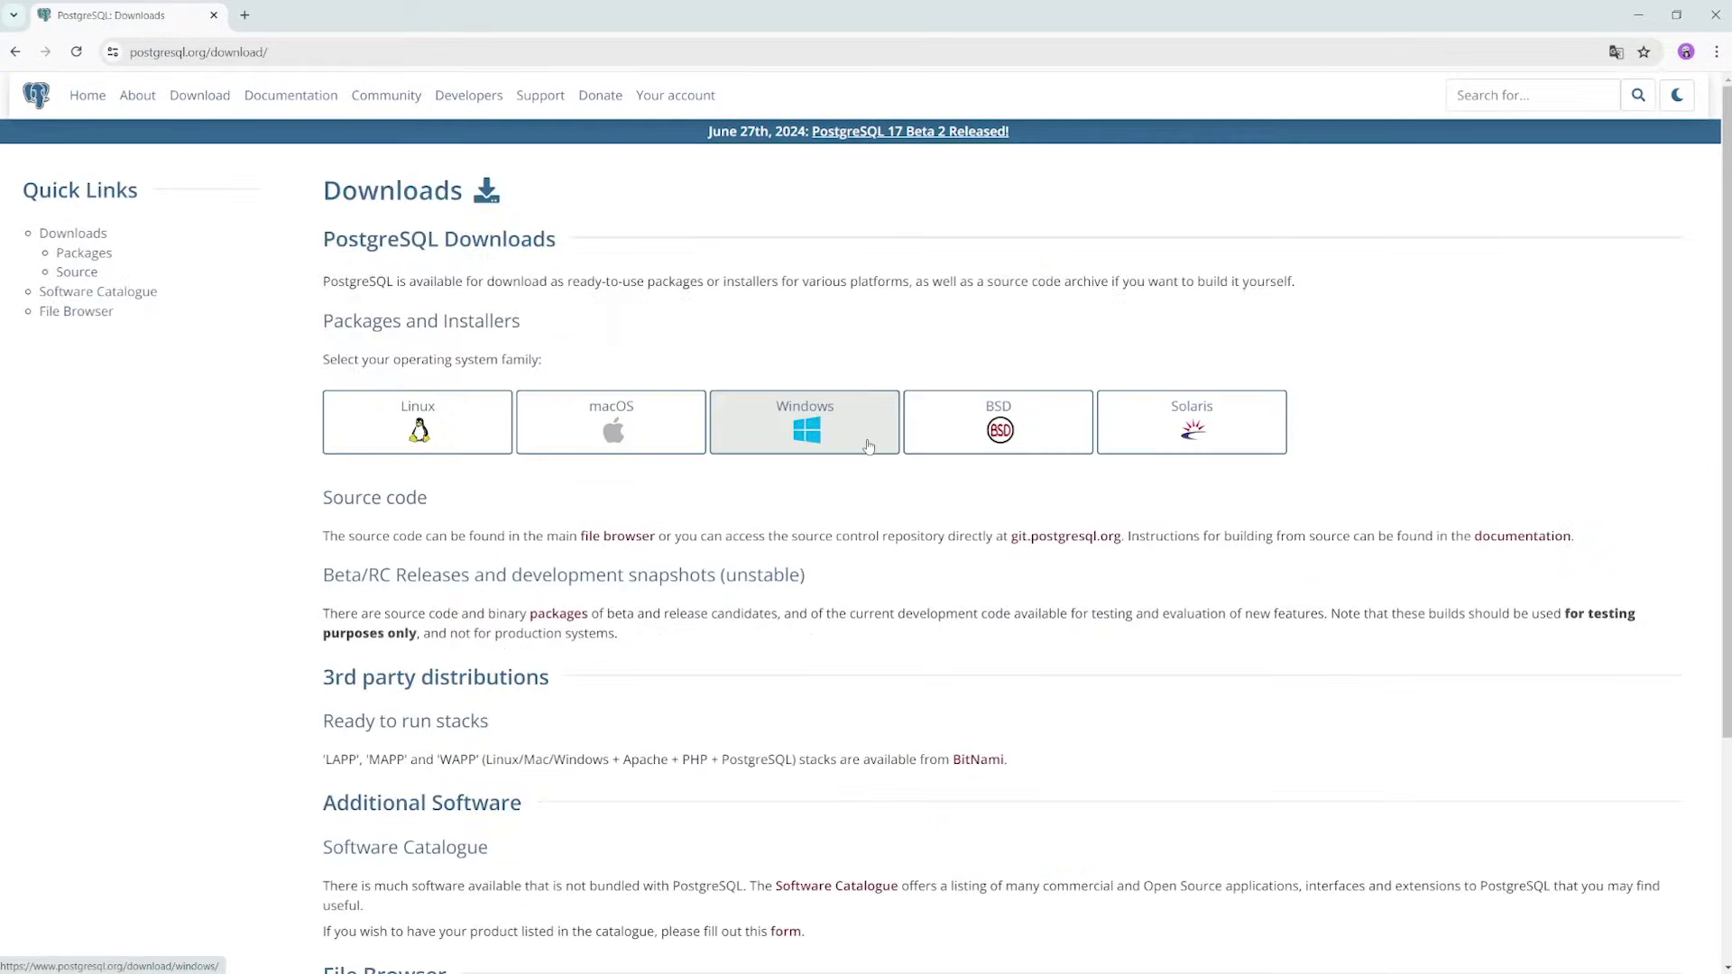
click(869, 444)
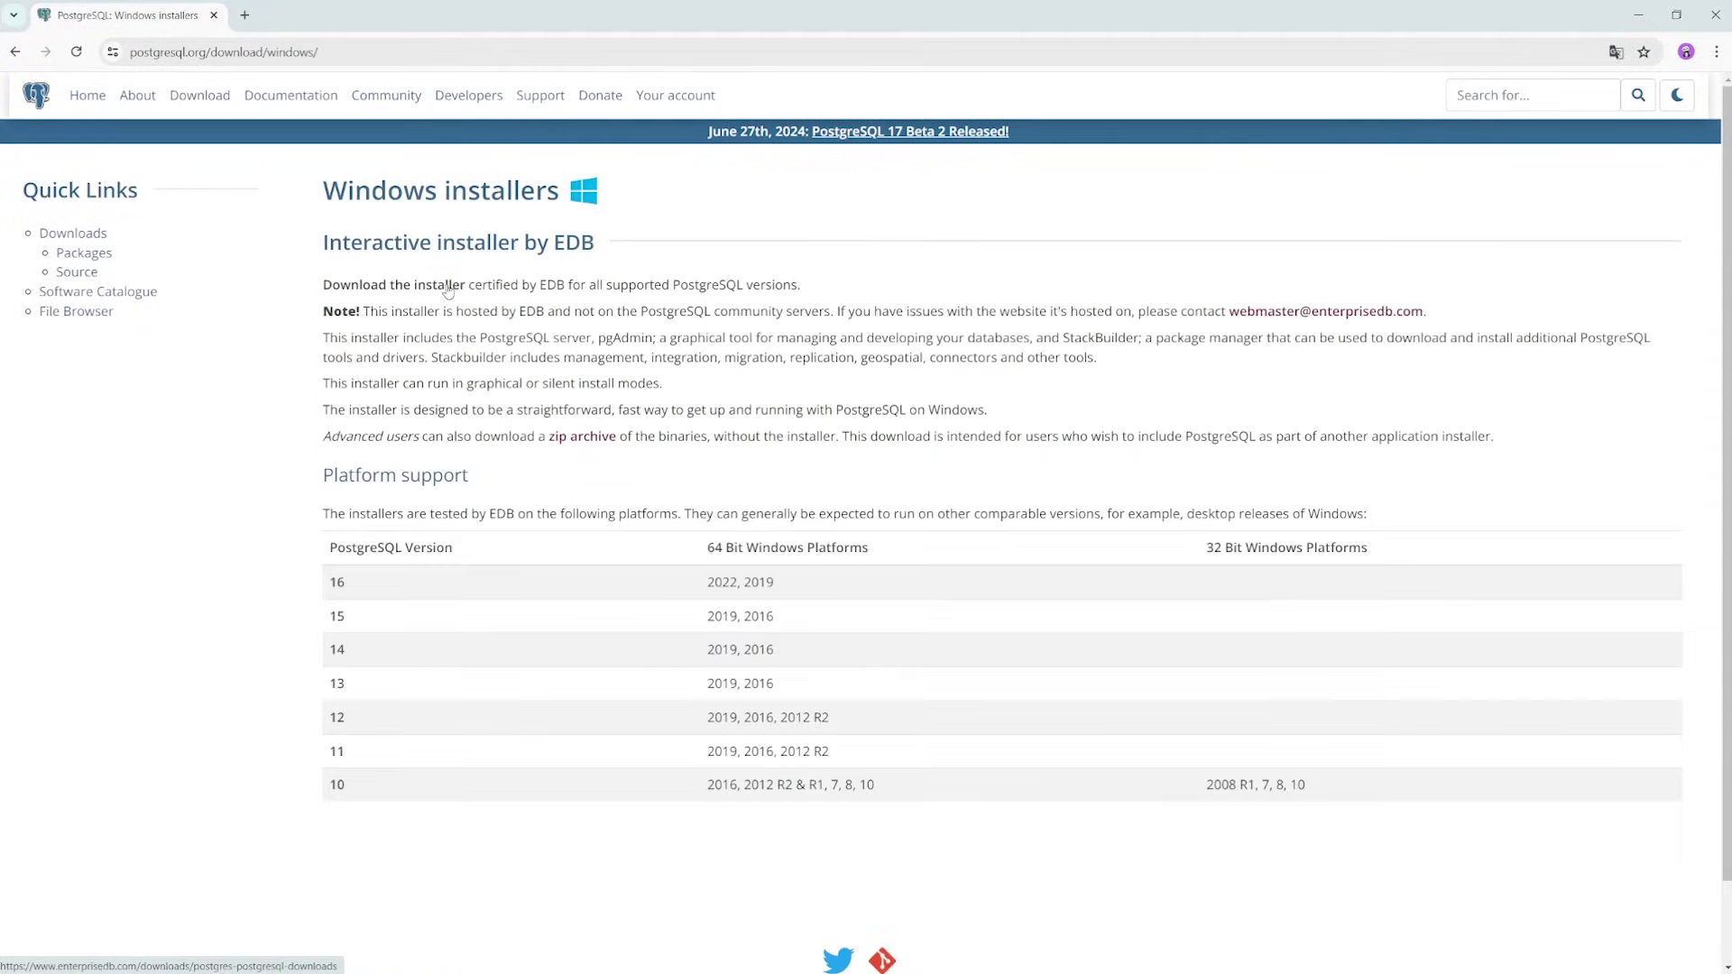
drag(323, 285, 469, 285)
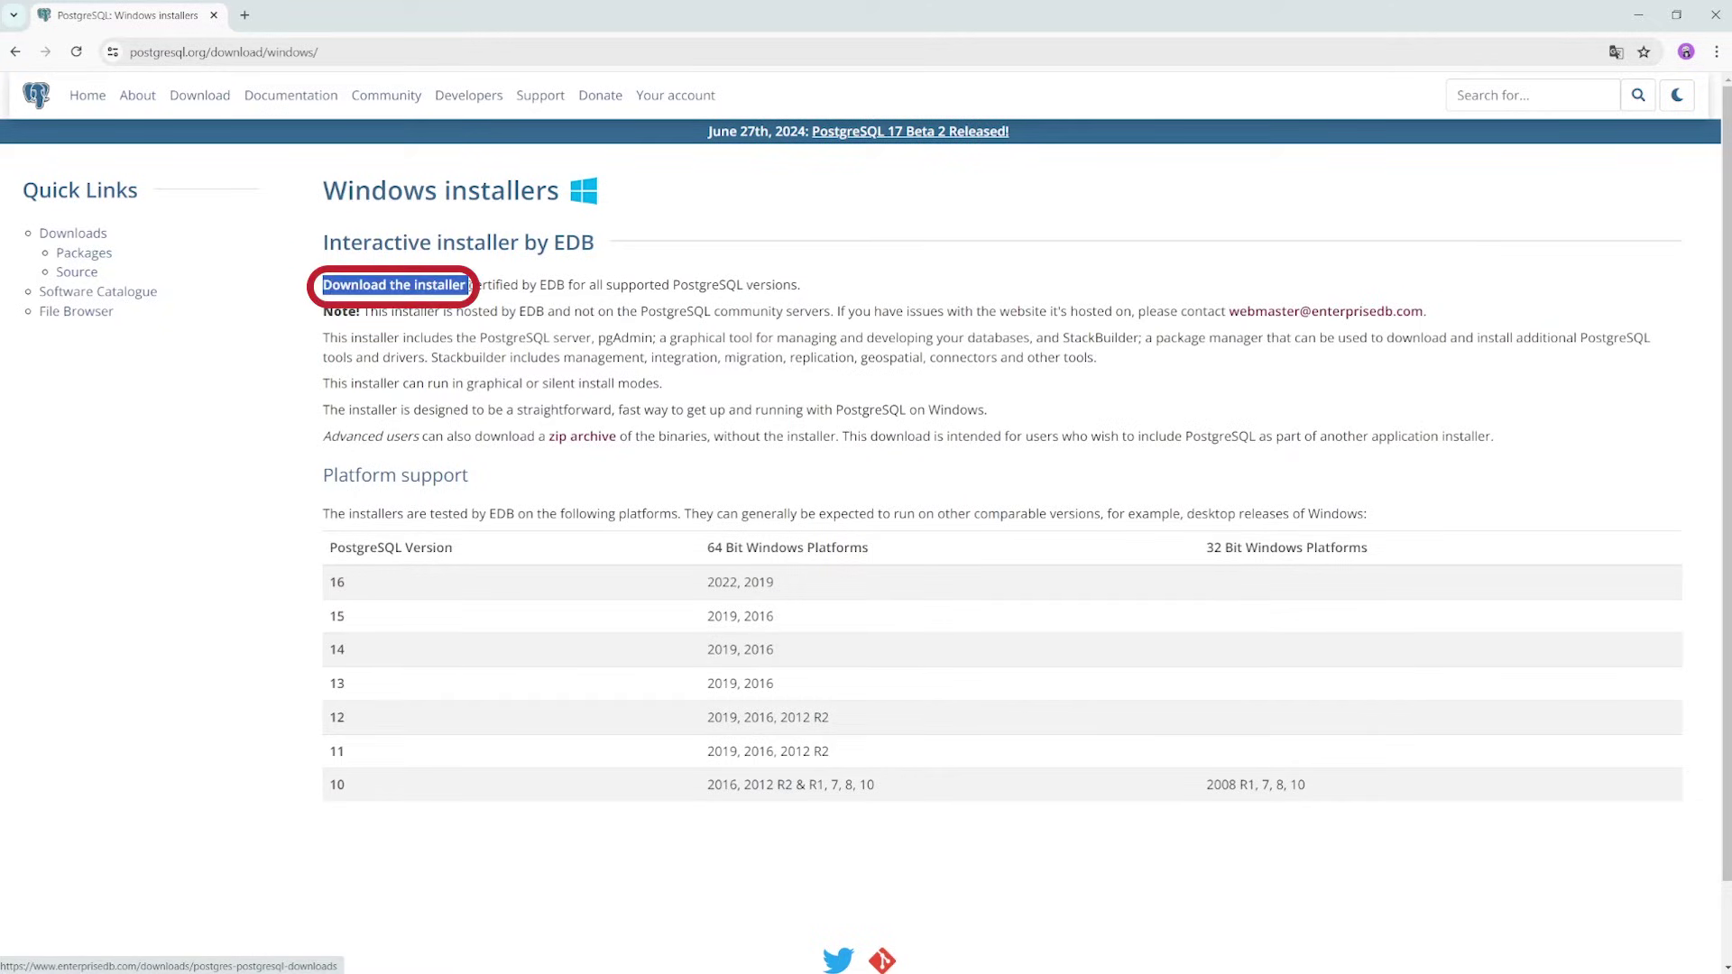
click(439, 291)
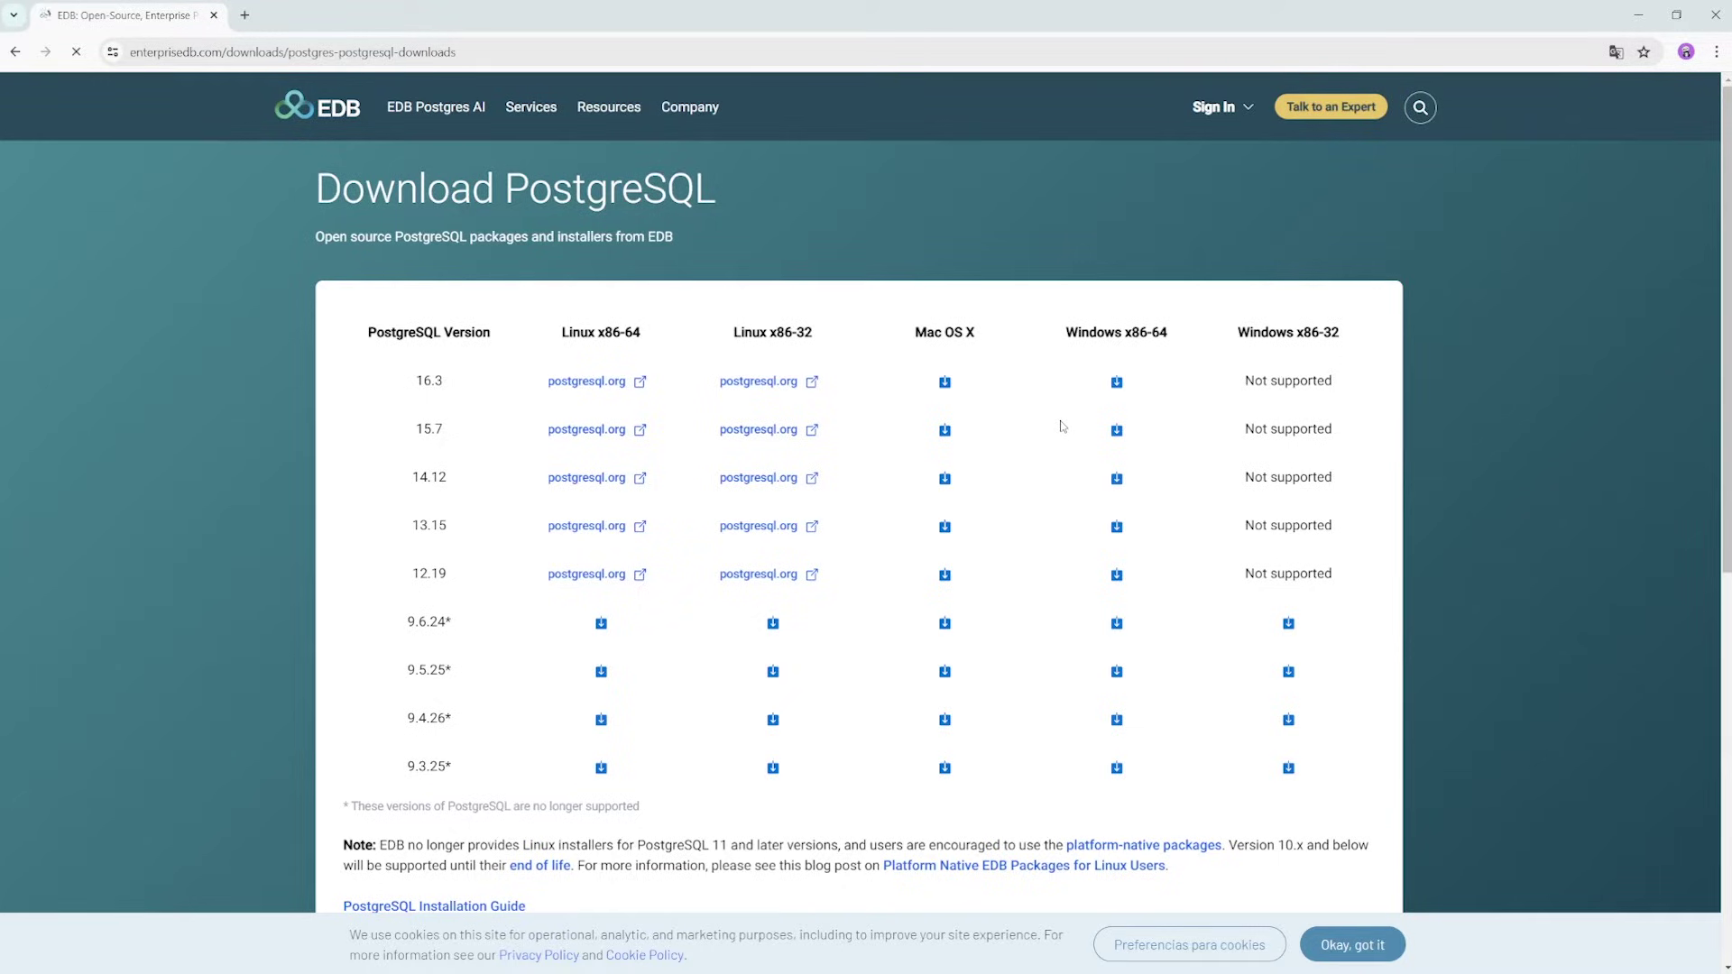
Download the PostgreSQL 16.3 installer for Windows x86-64
double_click(430, 381)
click(460, 386)
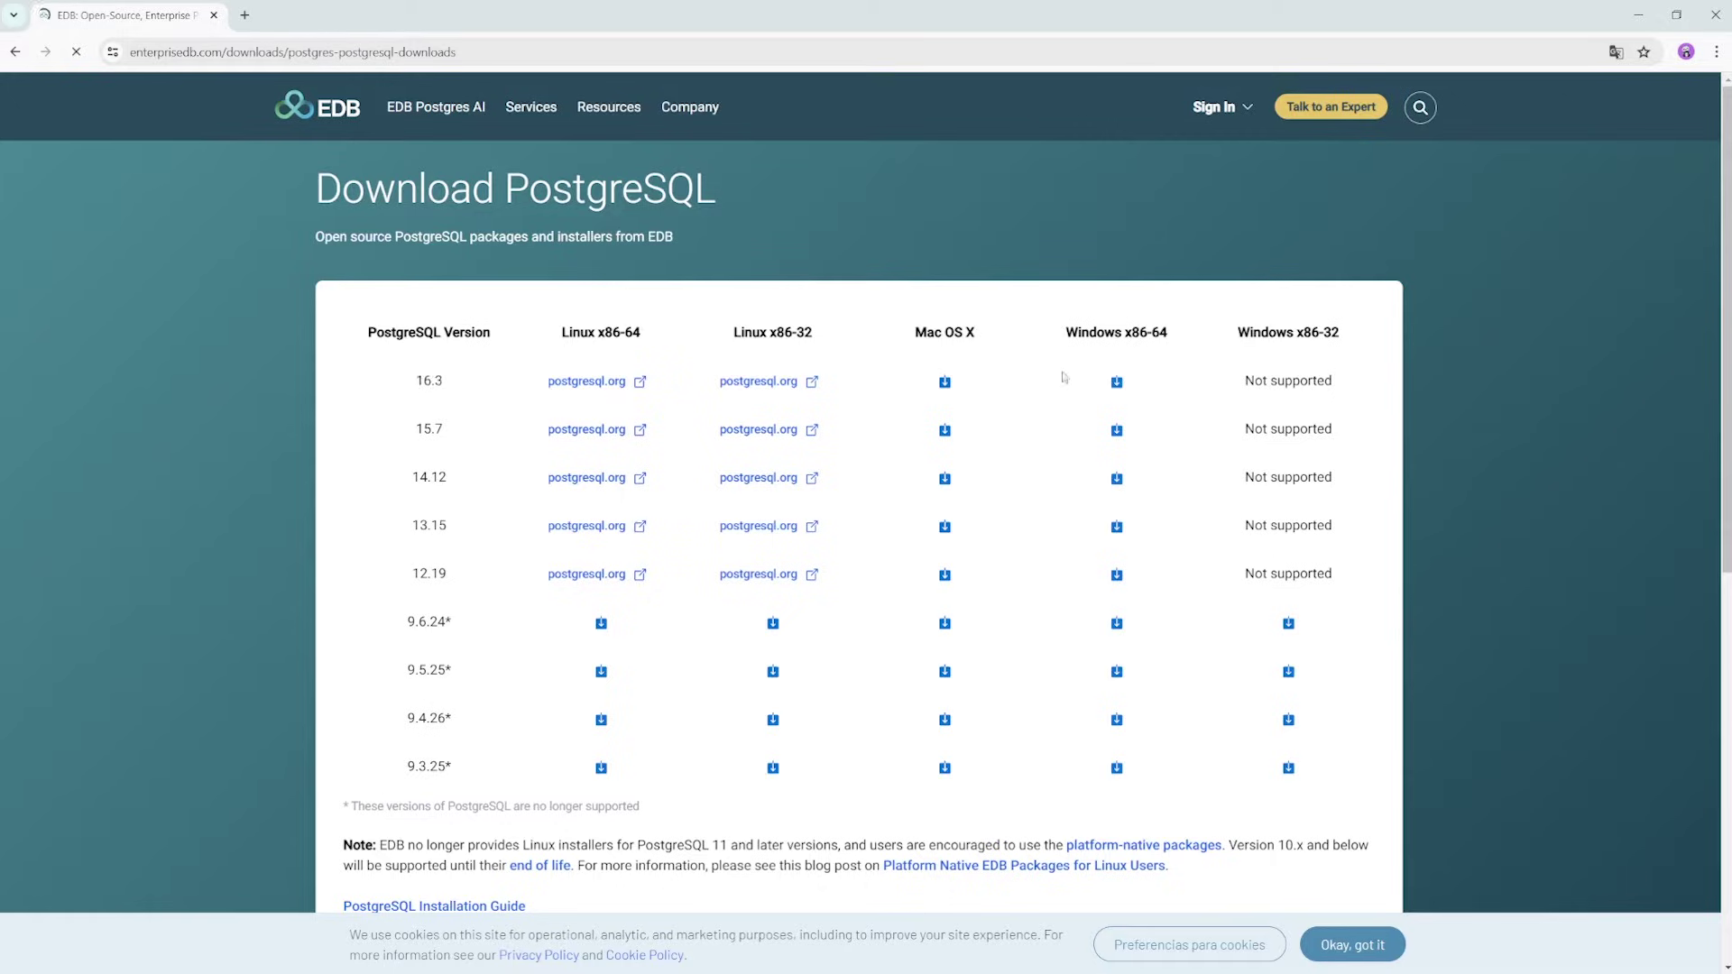
click(1117, 383)
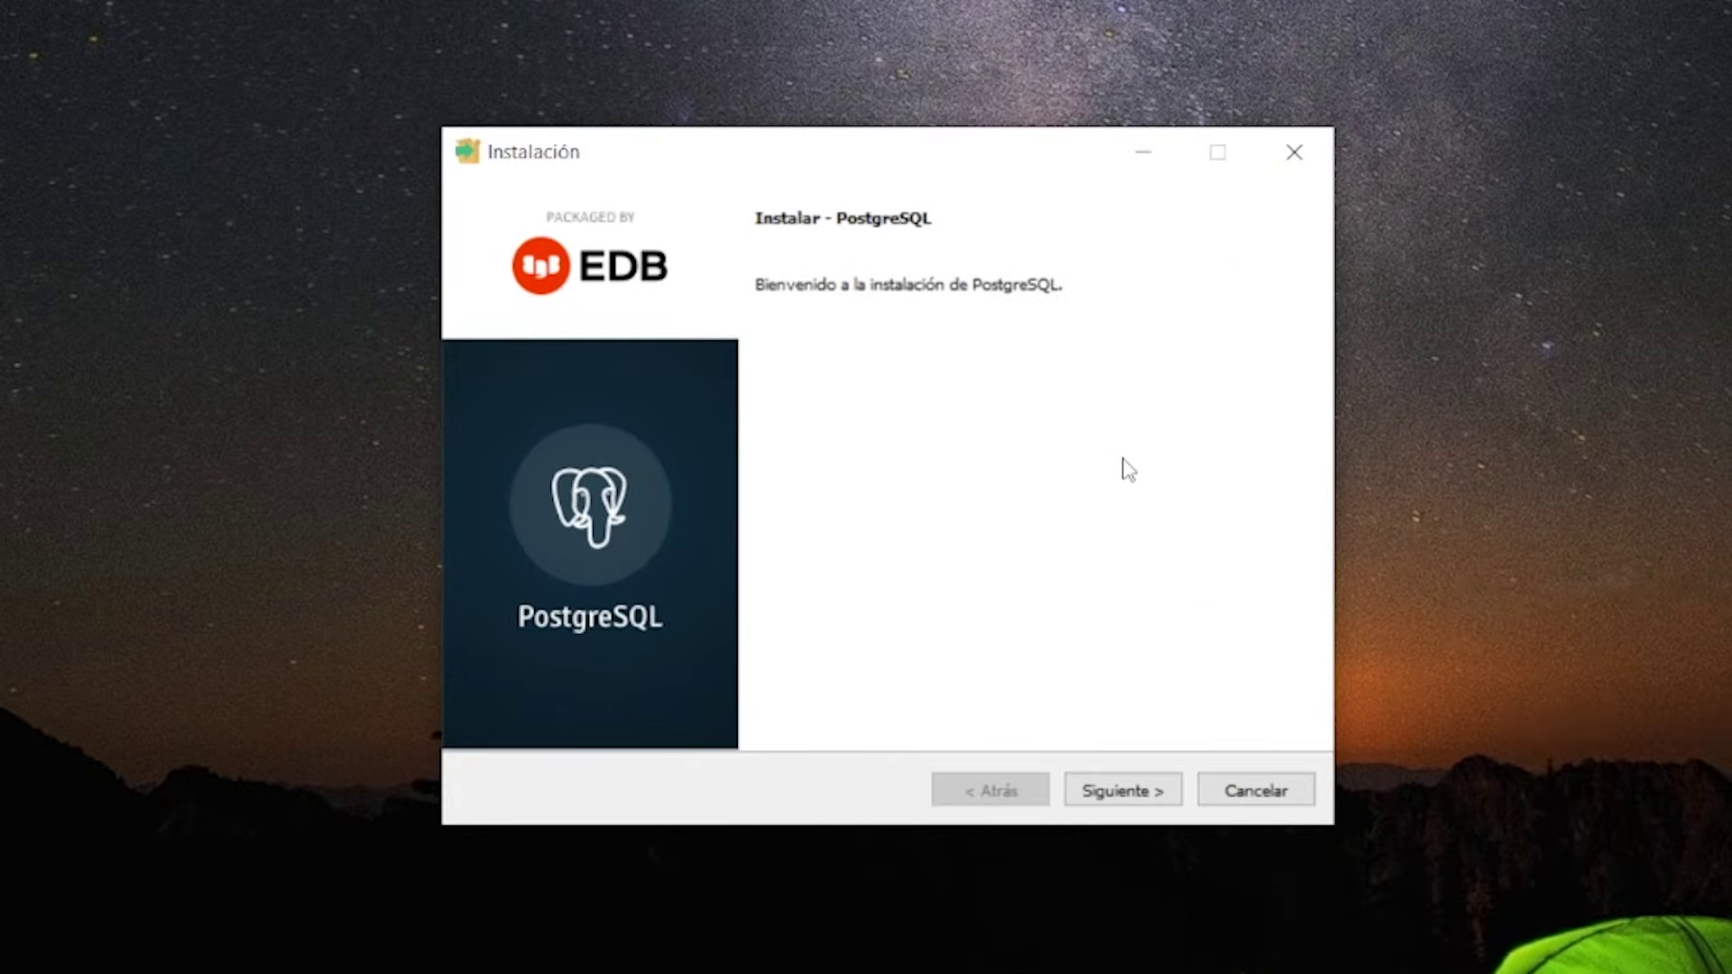
Keep the default installation folder C:\Program Files\PostgreSQL\16
click(1136, 802)
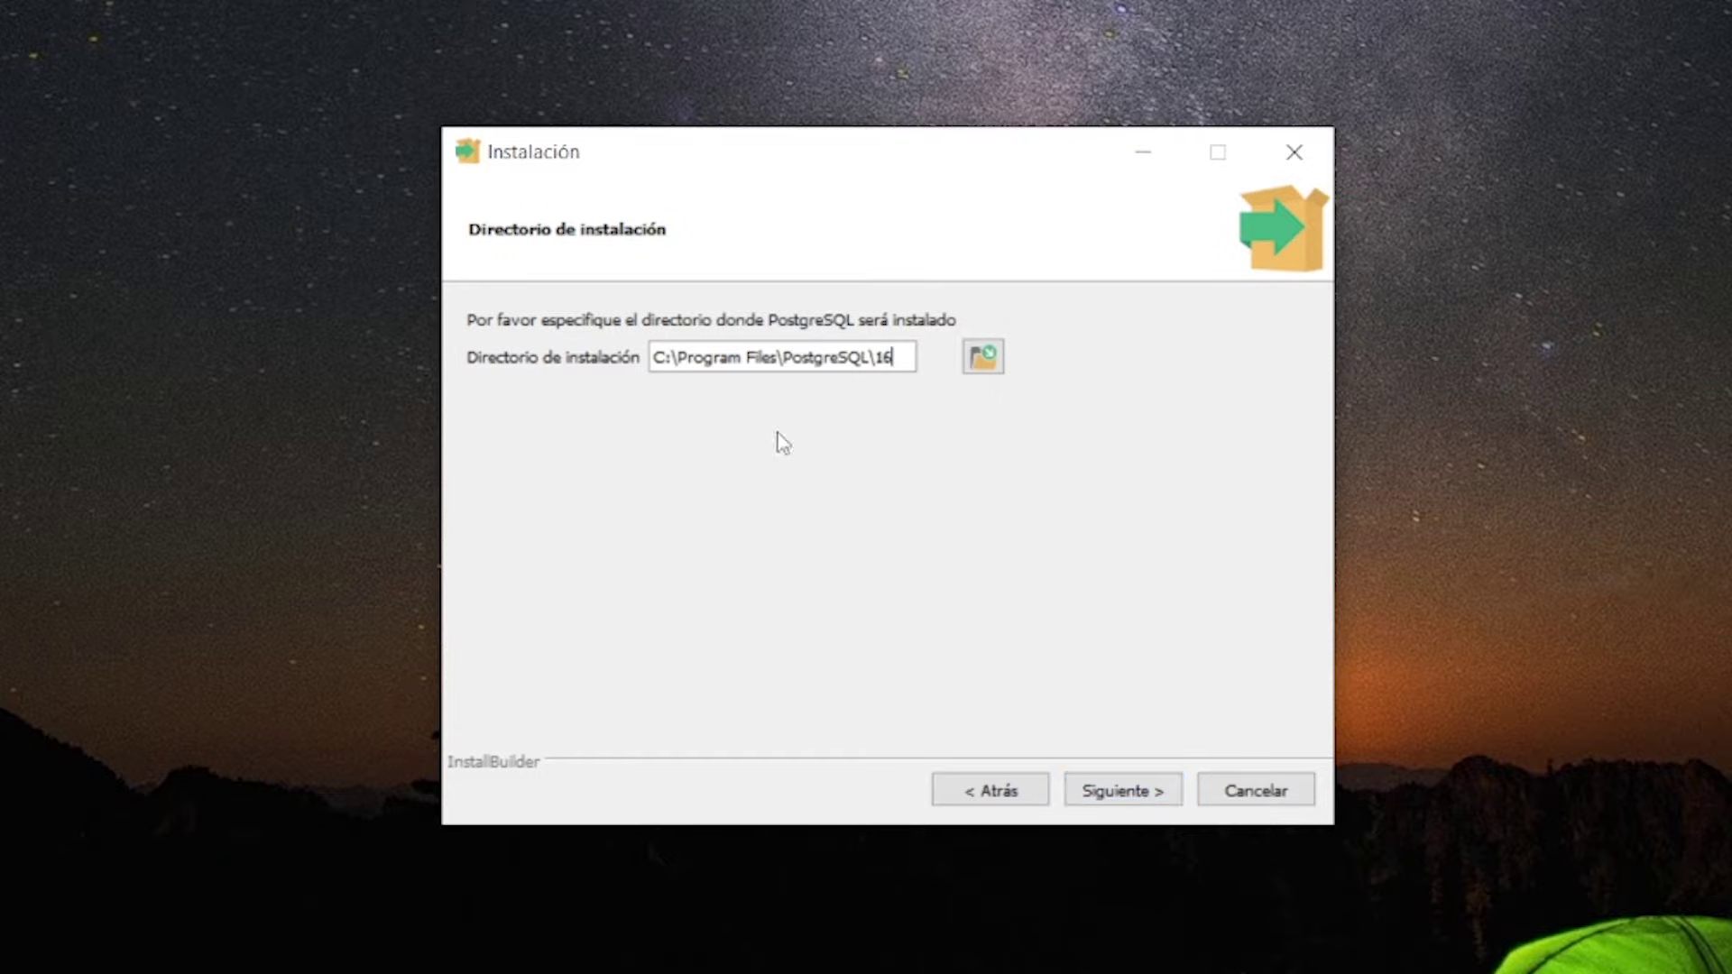
drag(658, 356, 921, 359)
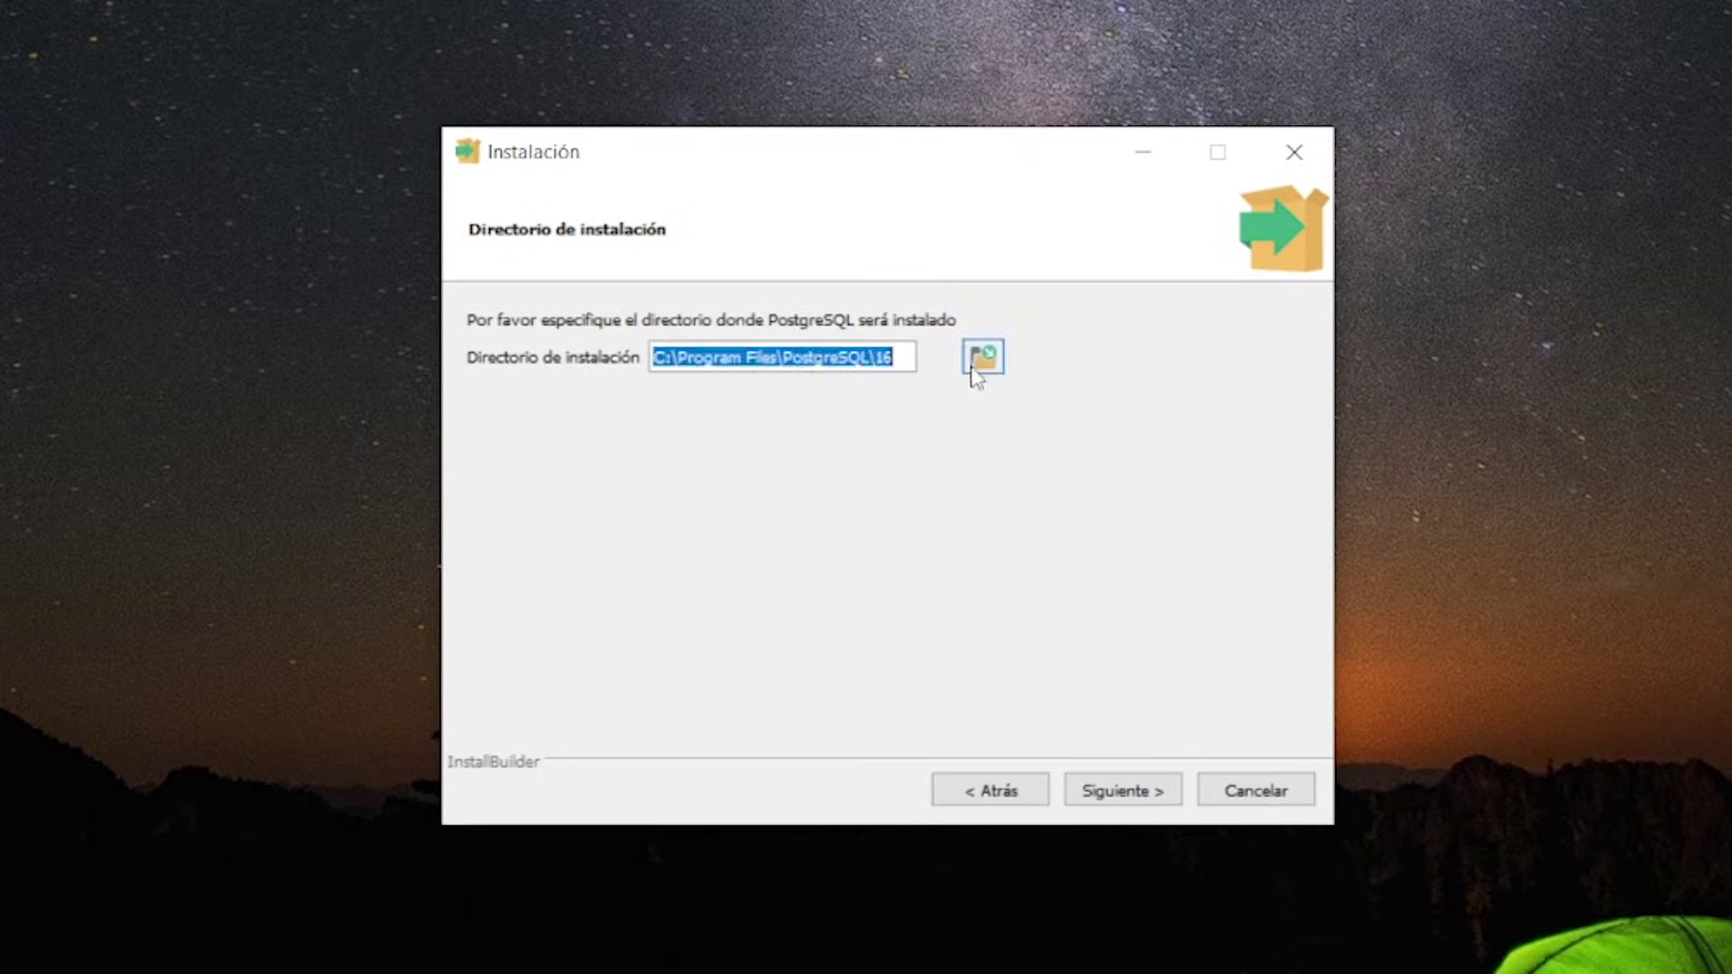
click(876, 368)
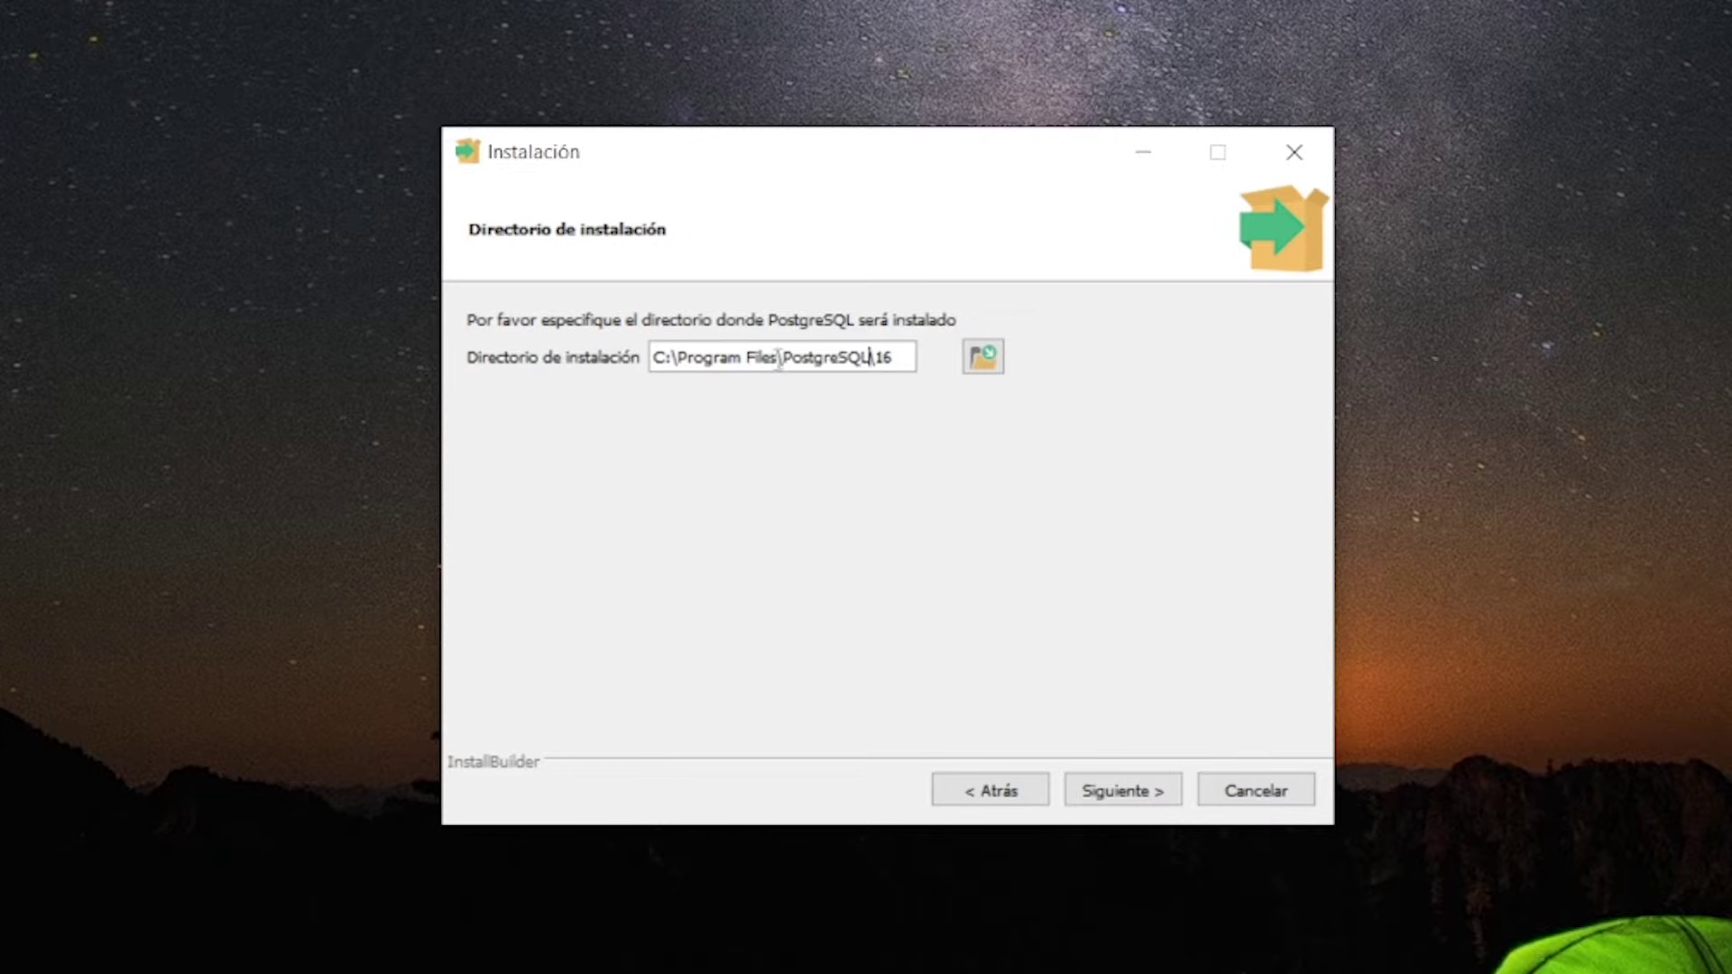
click(1123, 794)
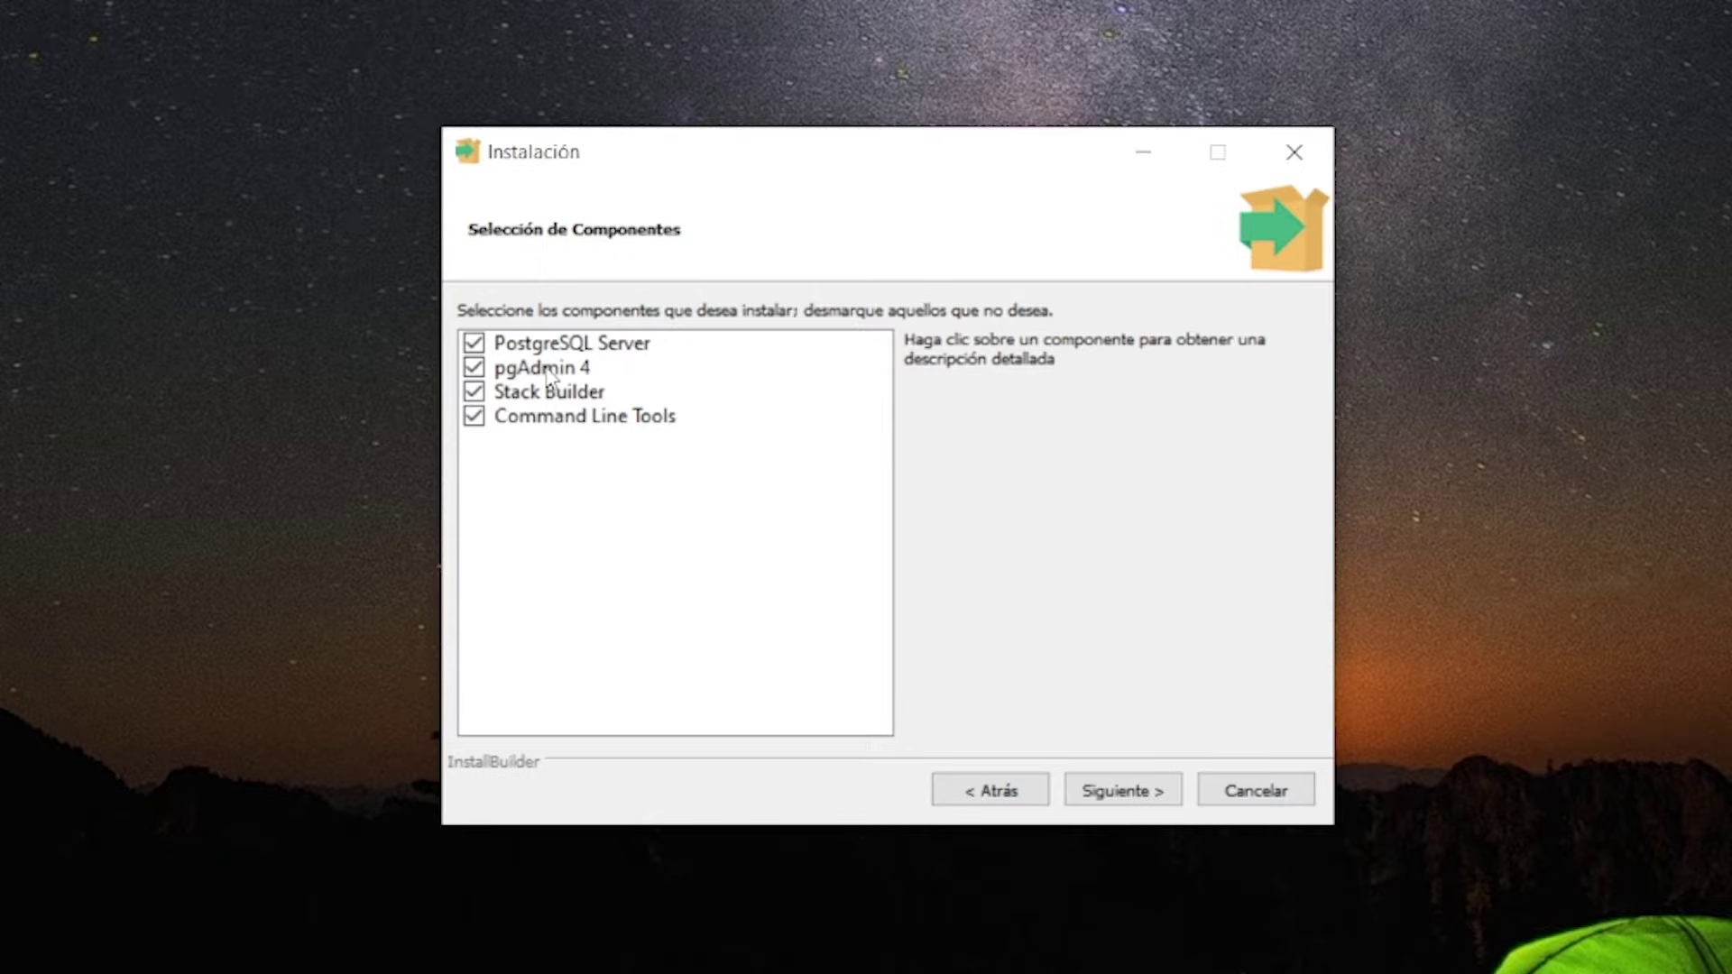
Review the component descriptions and keep all four components selected
click(549, 397)
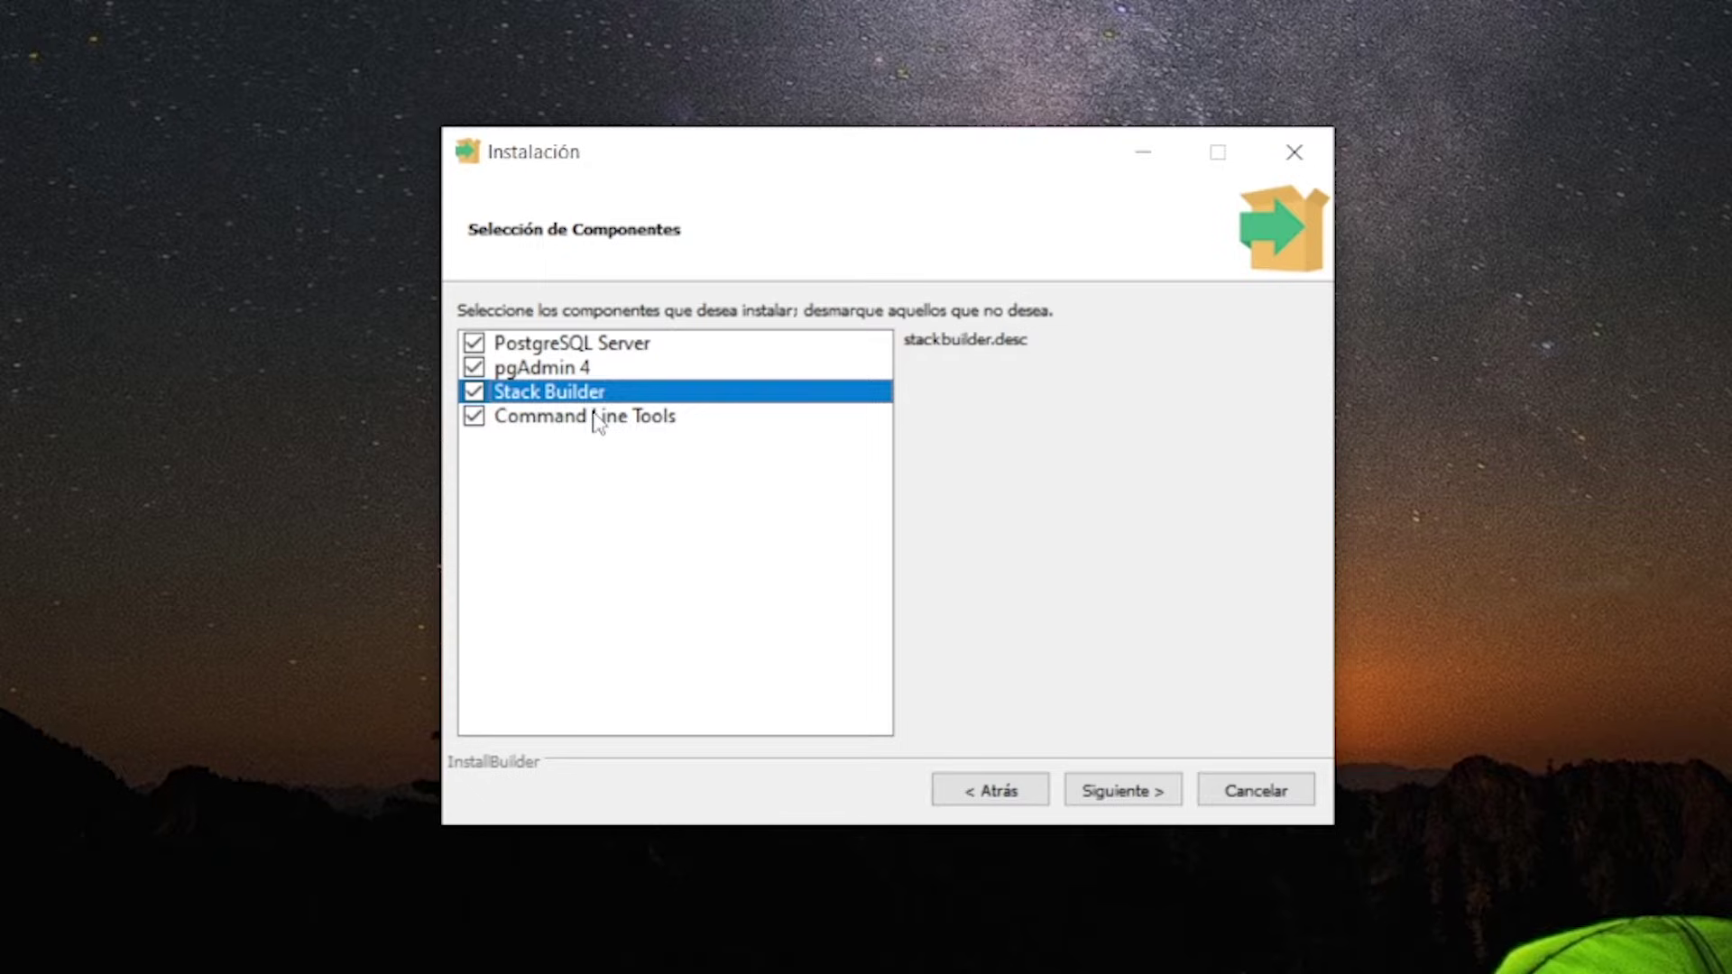
click(596, 420)
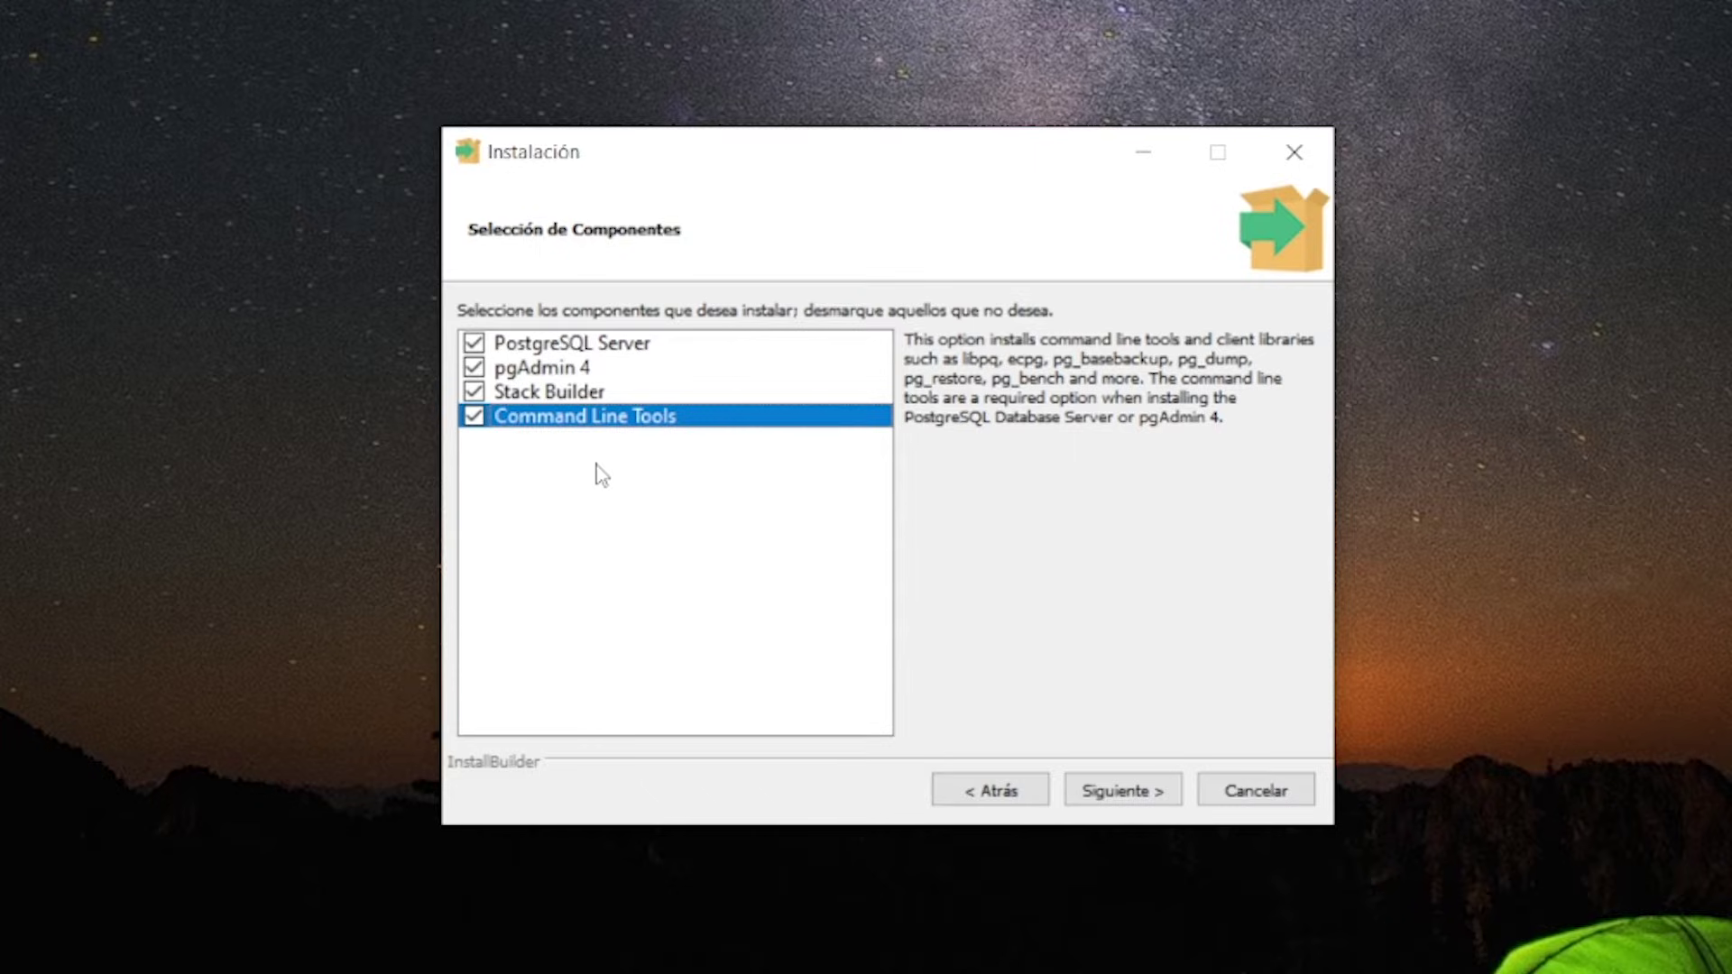
click(570, 370)
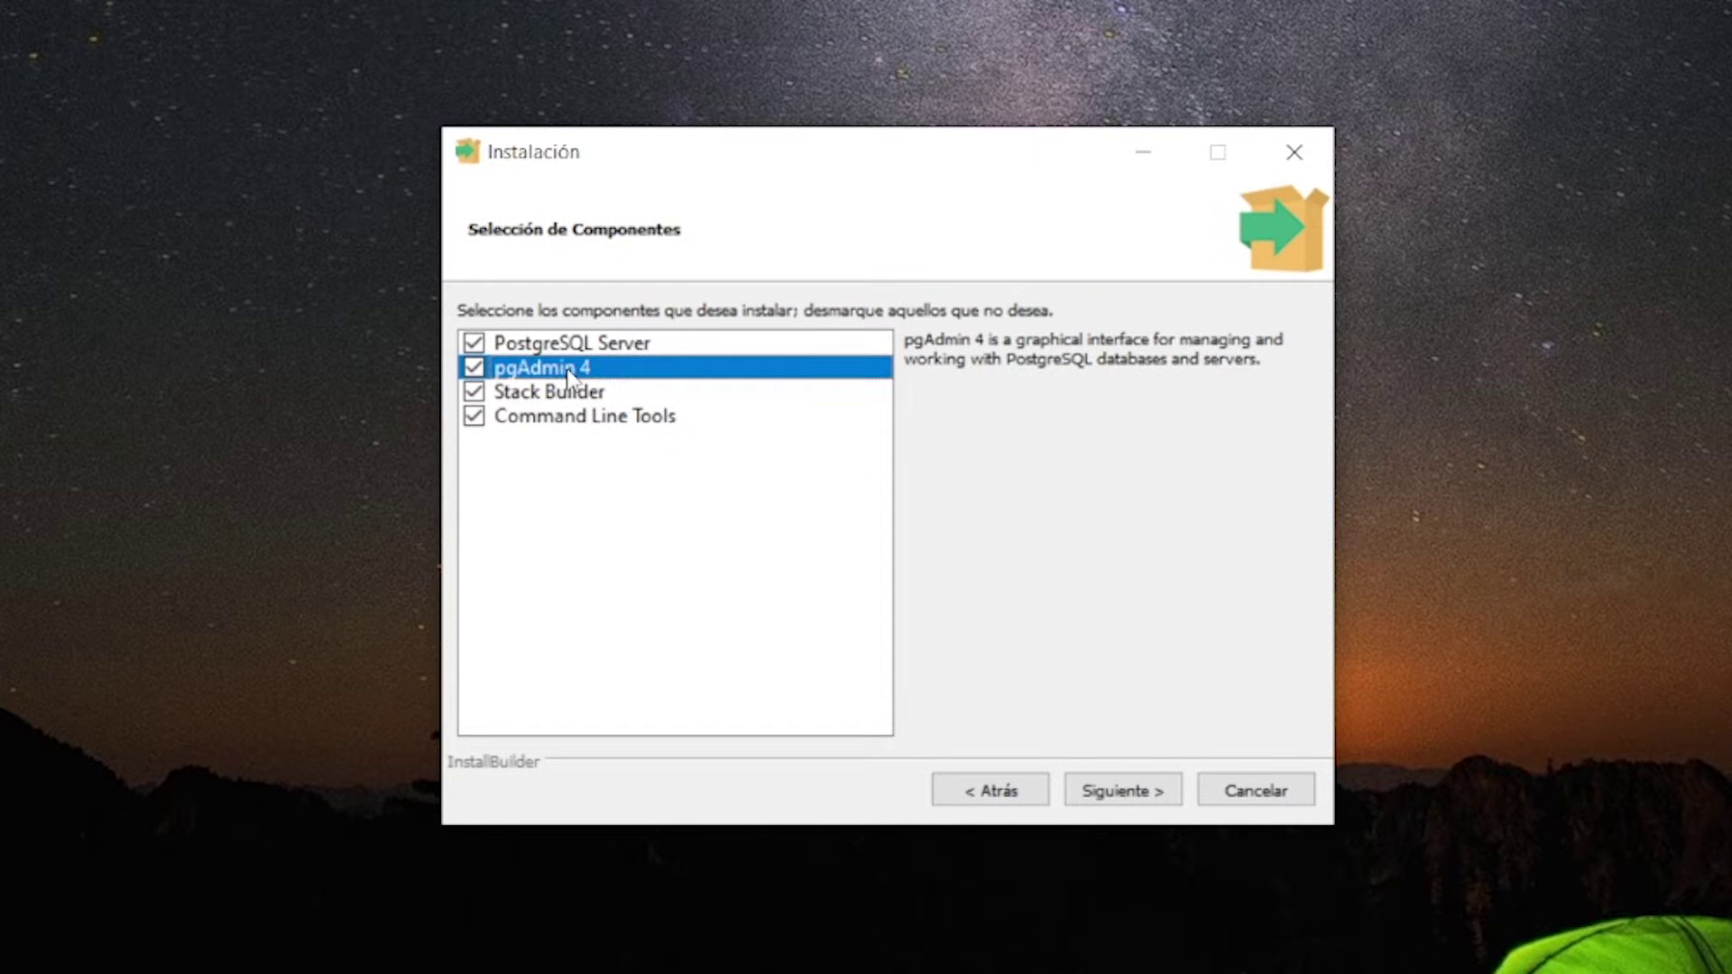
click(1135, 794)
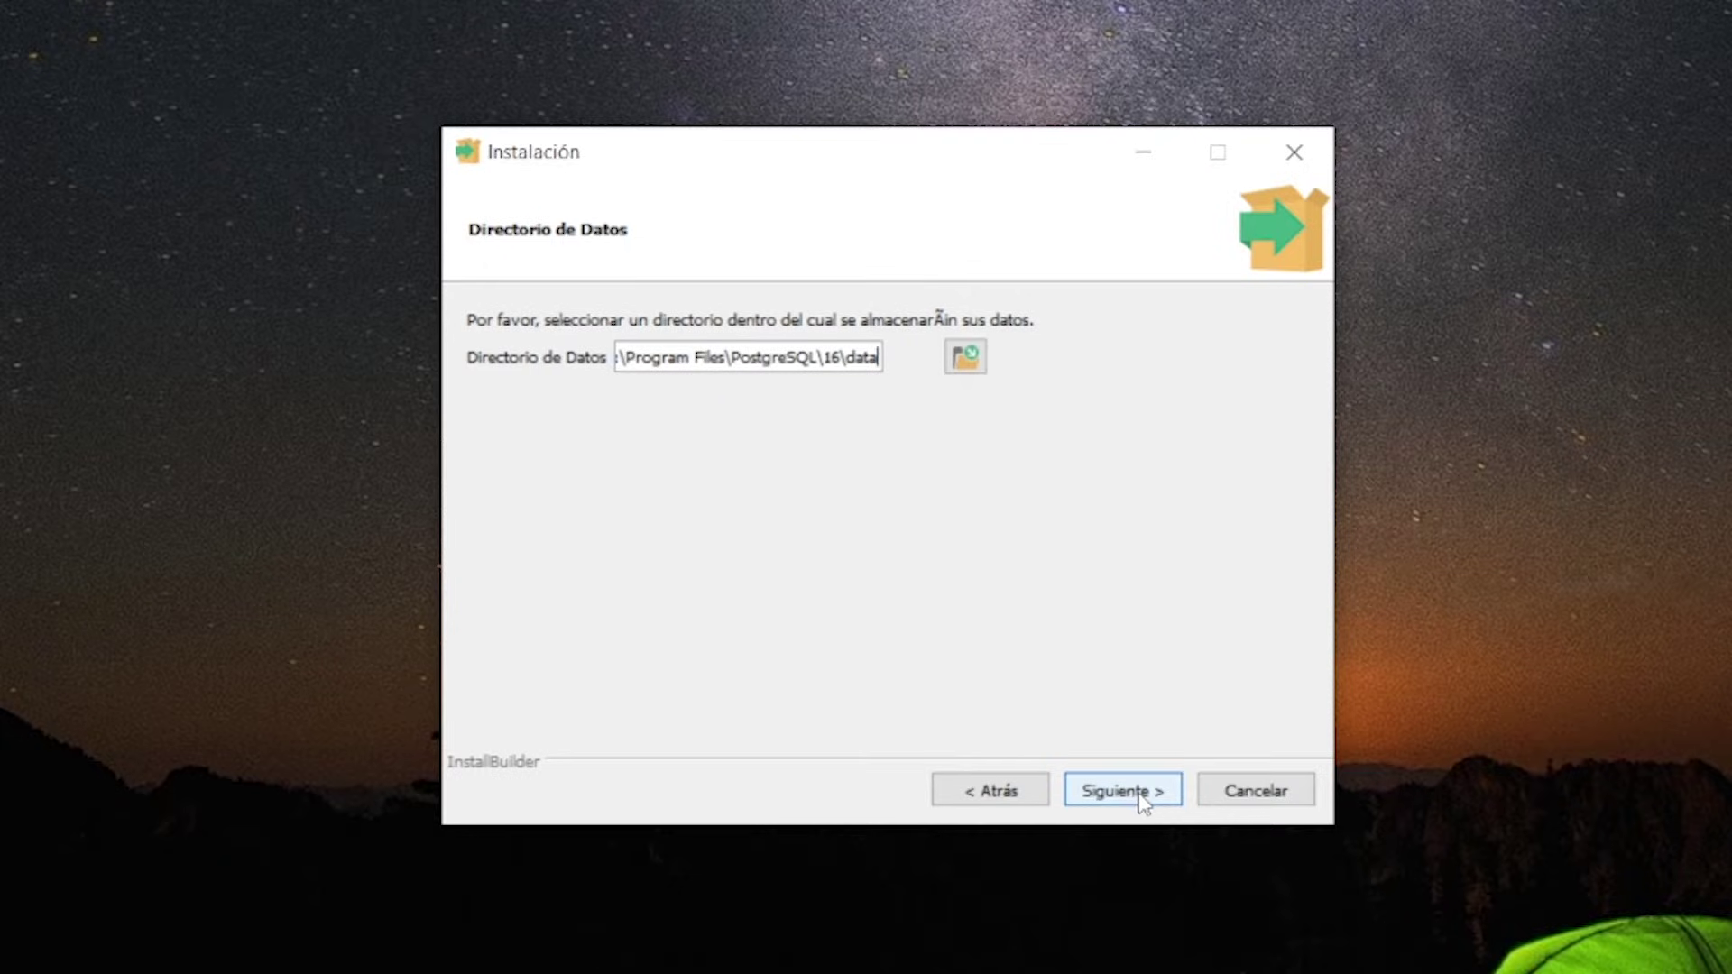
Keep the default data directory and enter and confirm the superuser password
click(1141, 796)
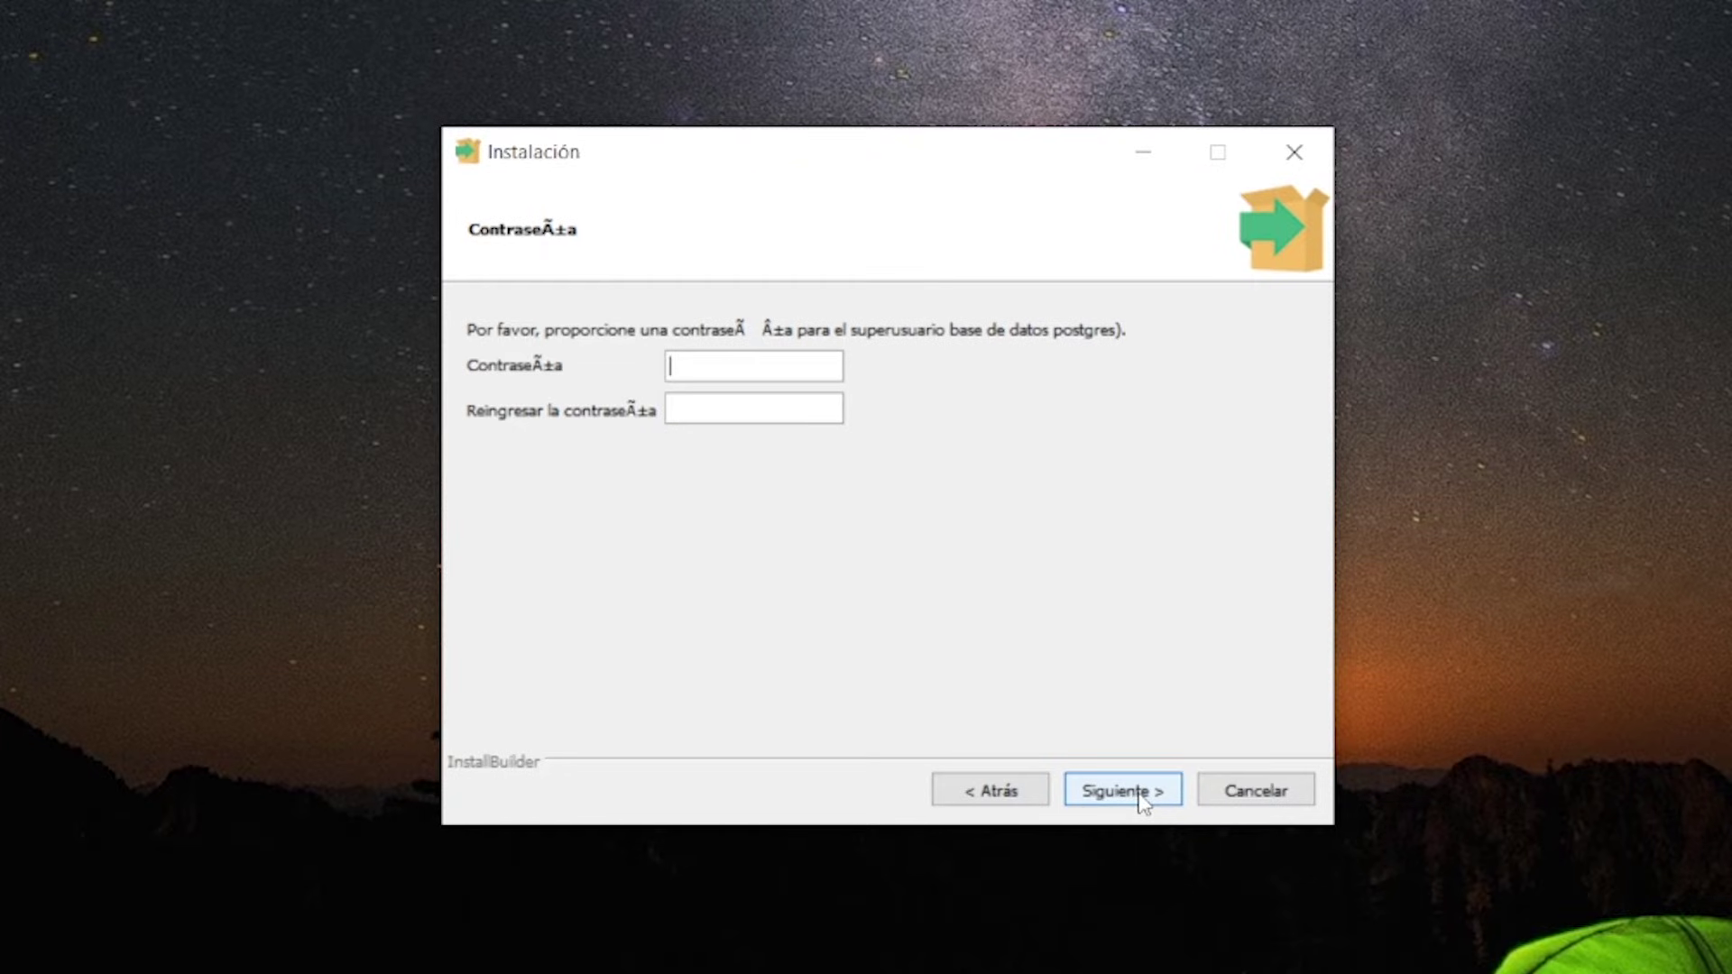
text(123456)
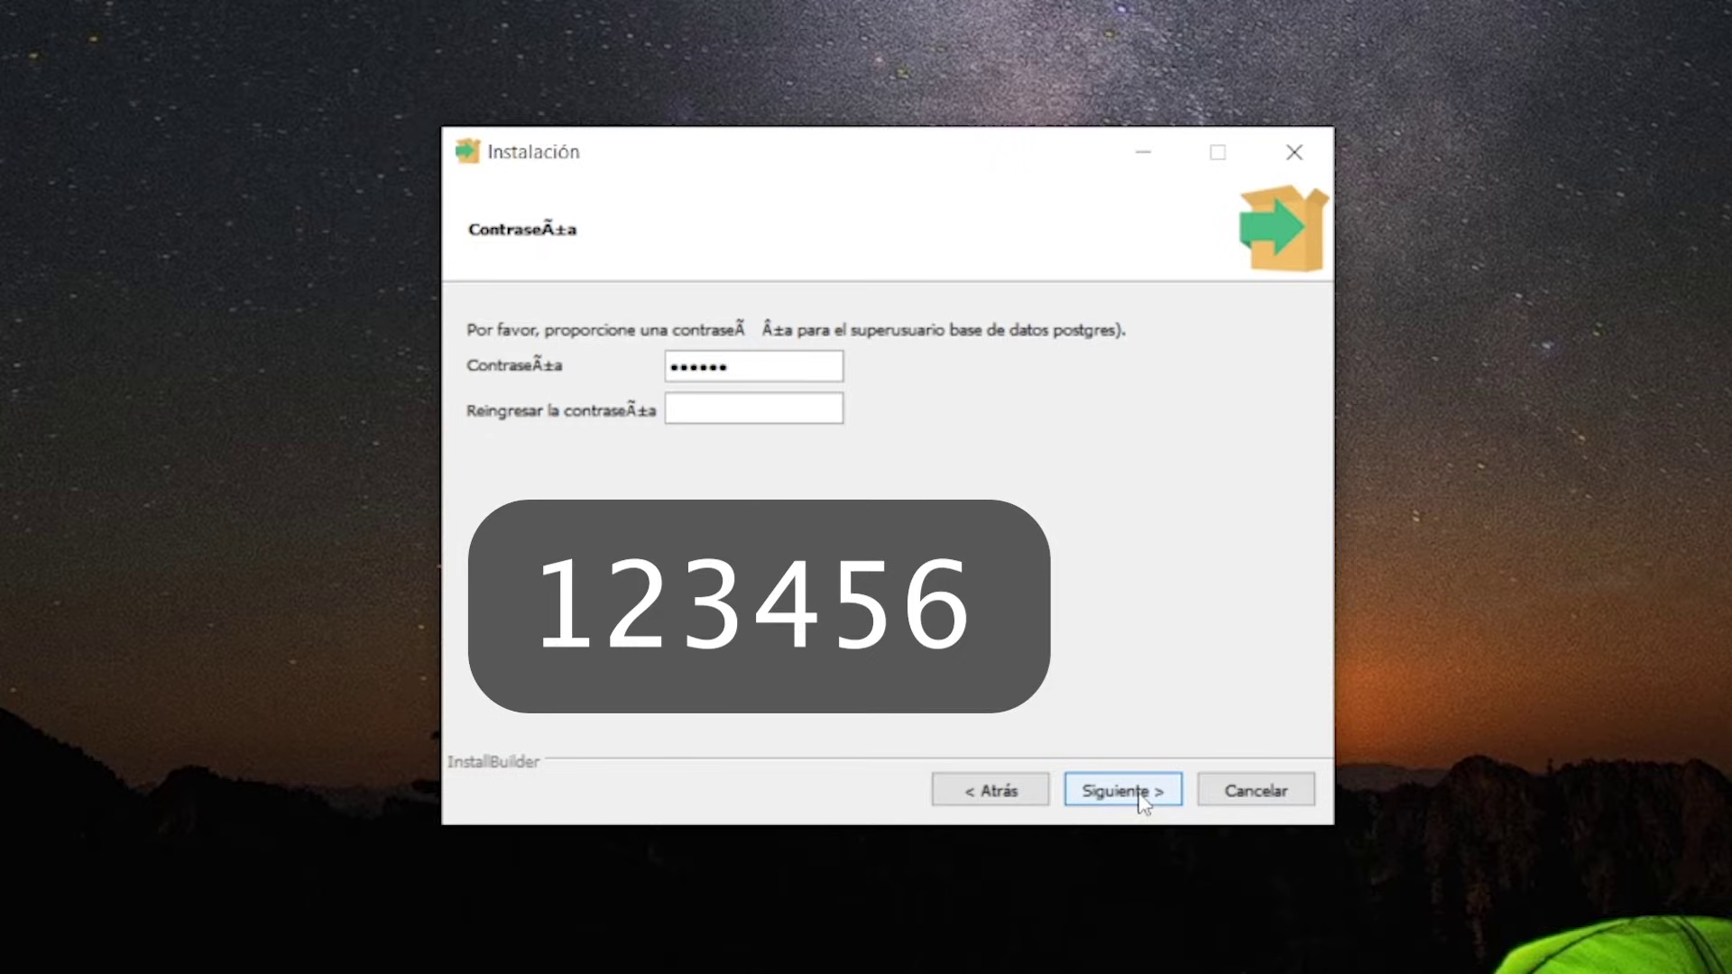
click(735, 412)
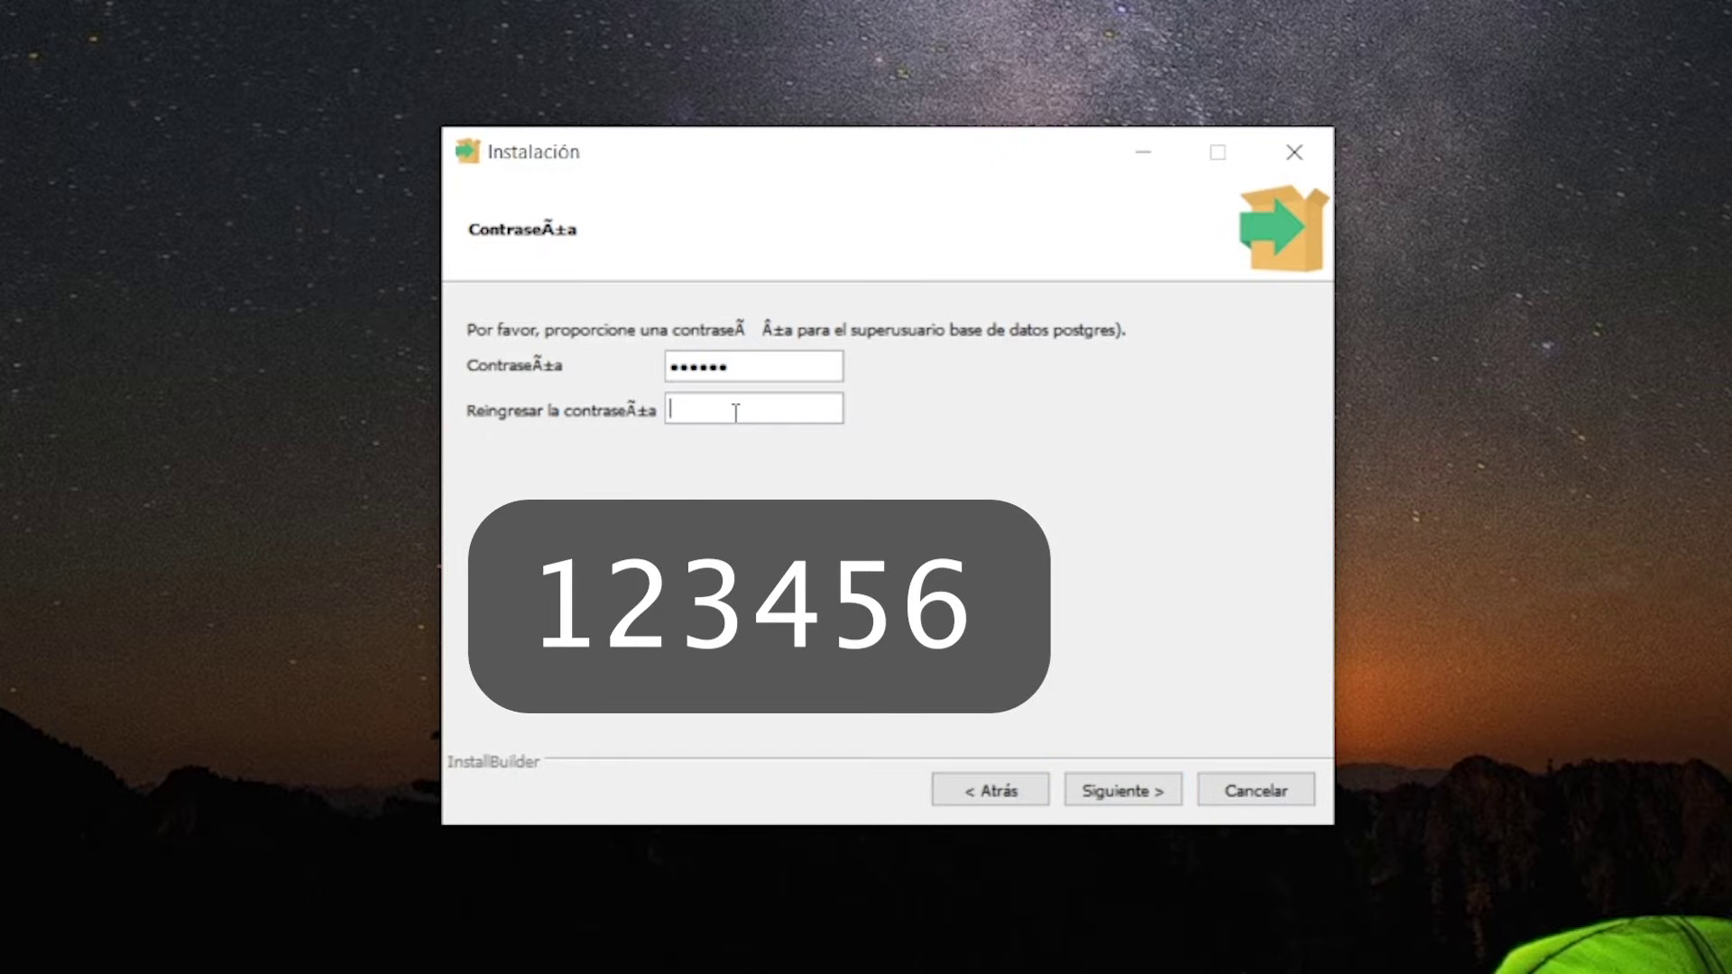
text(123456)
click(1160, 798)
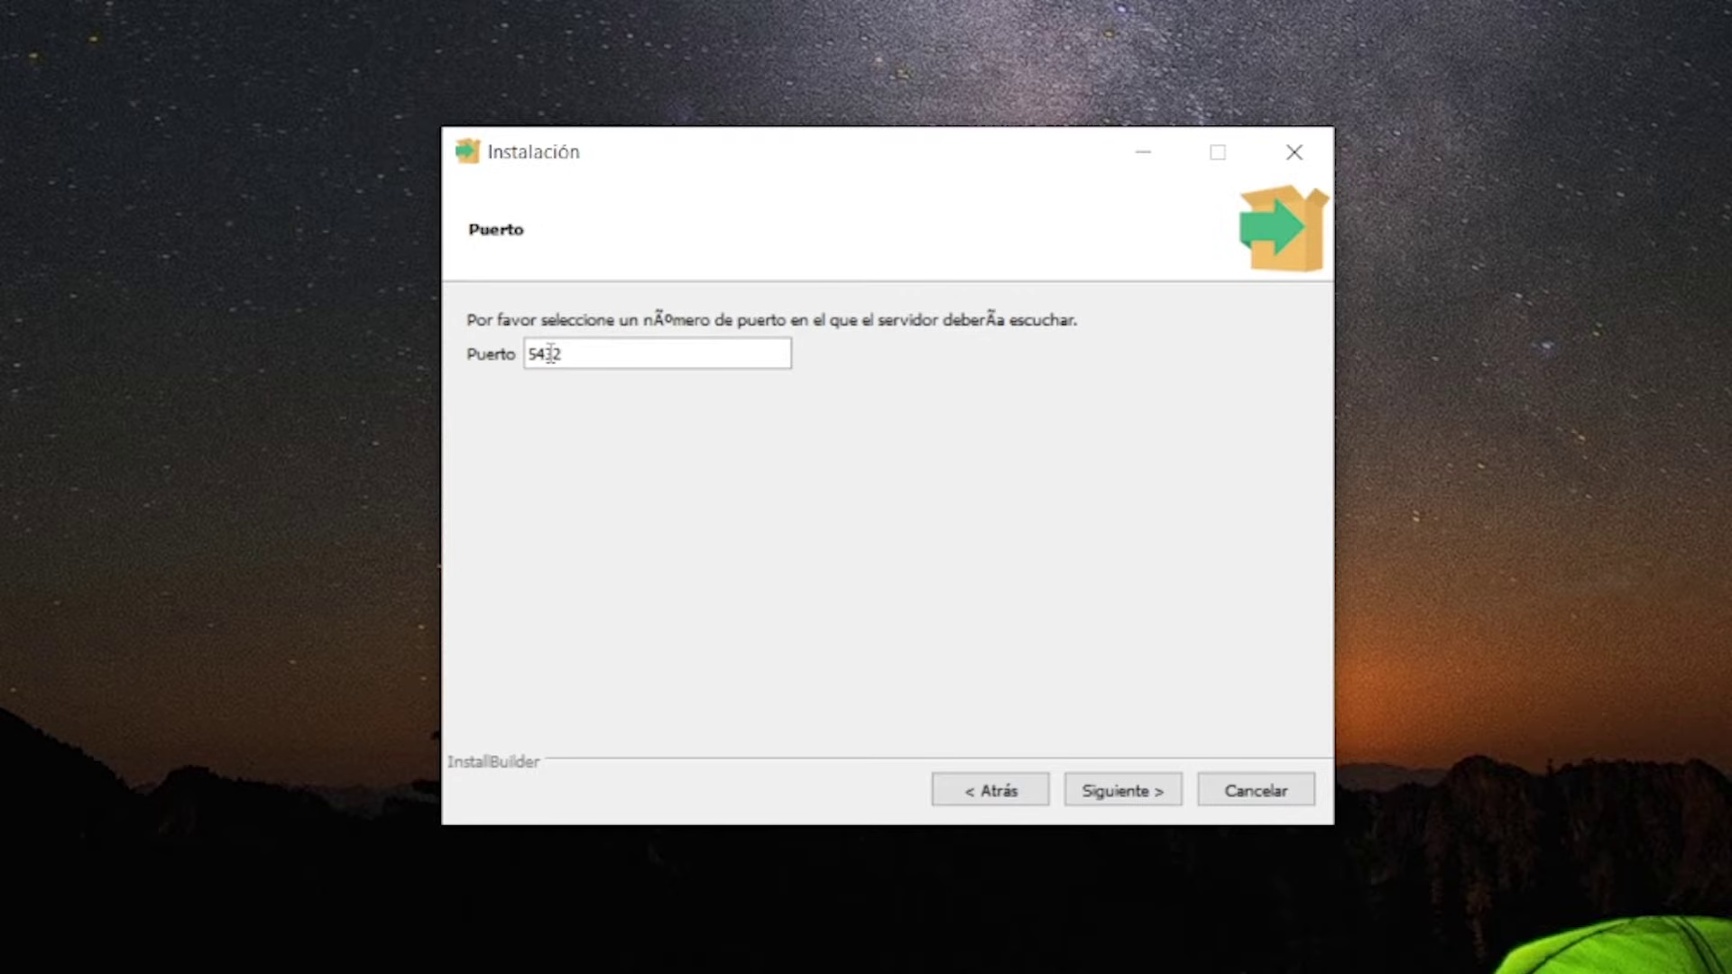
Keep port 5432 and the default locale, then start the installation
click(1123, 791)
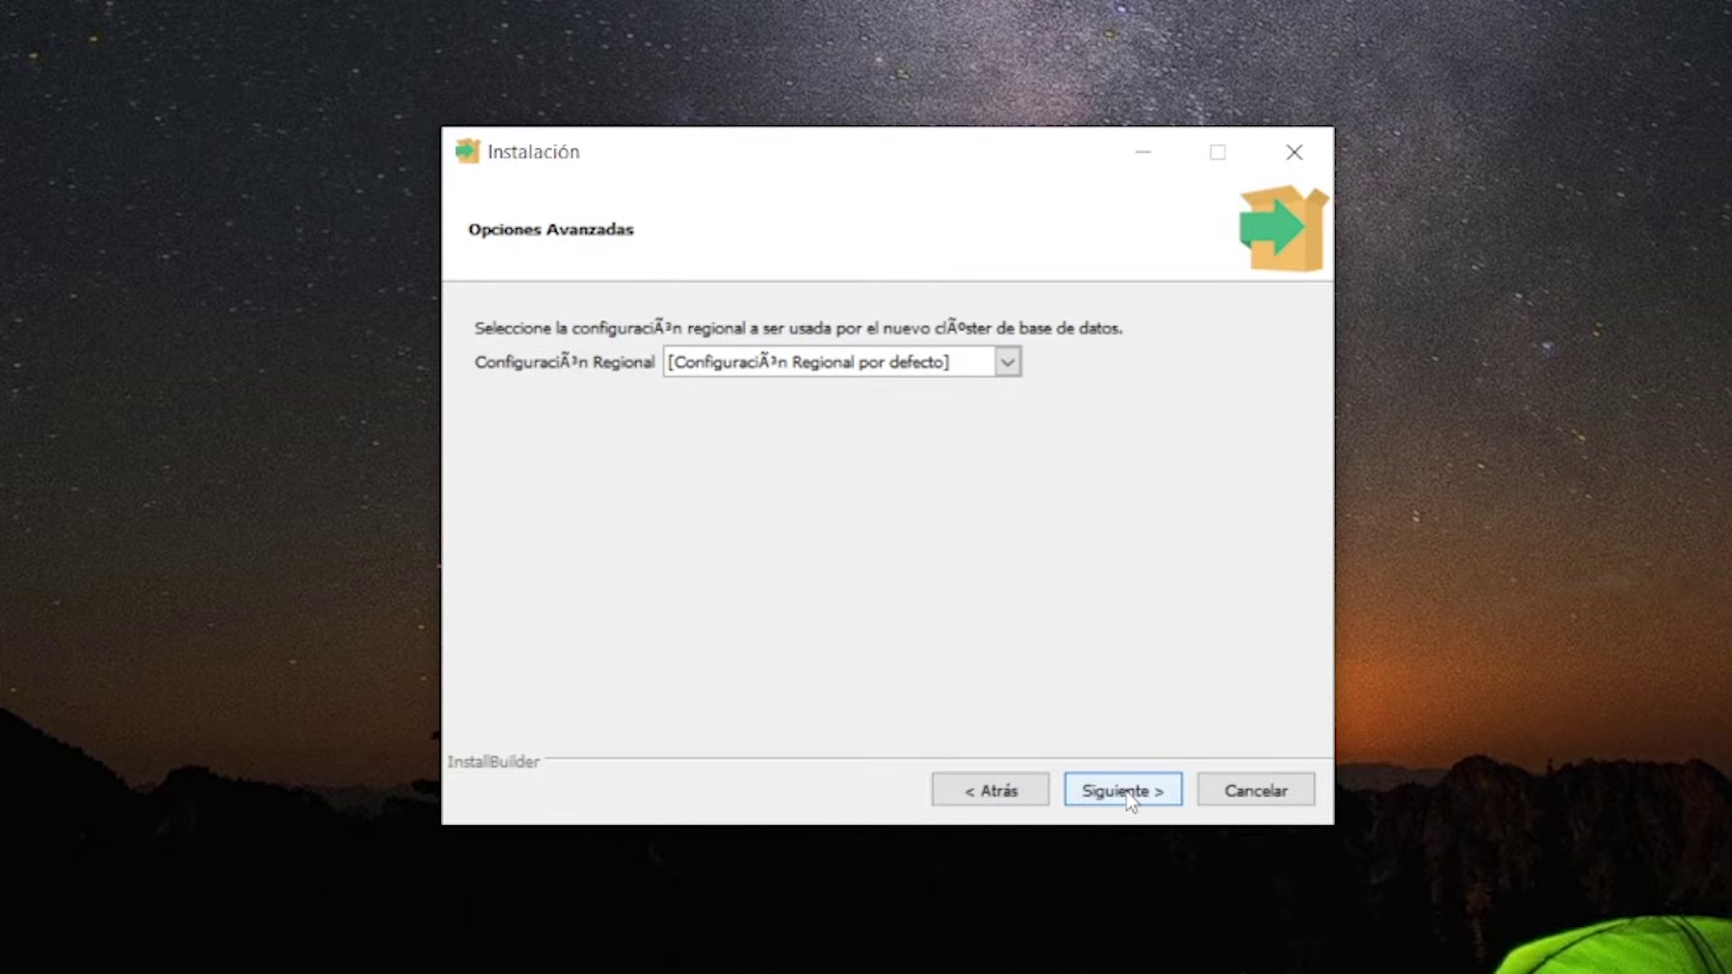
click(1123, 791)
click(1123, 791)
click(1128, 798)
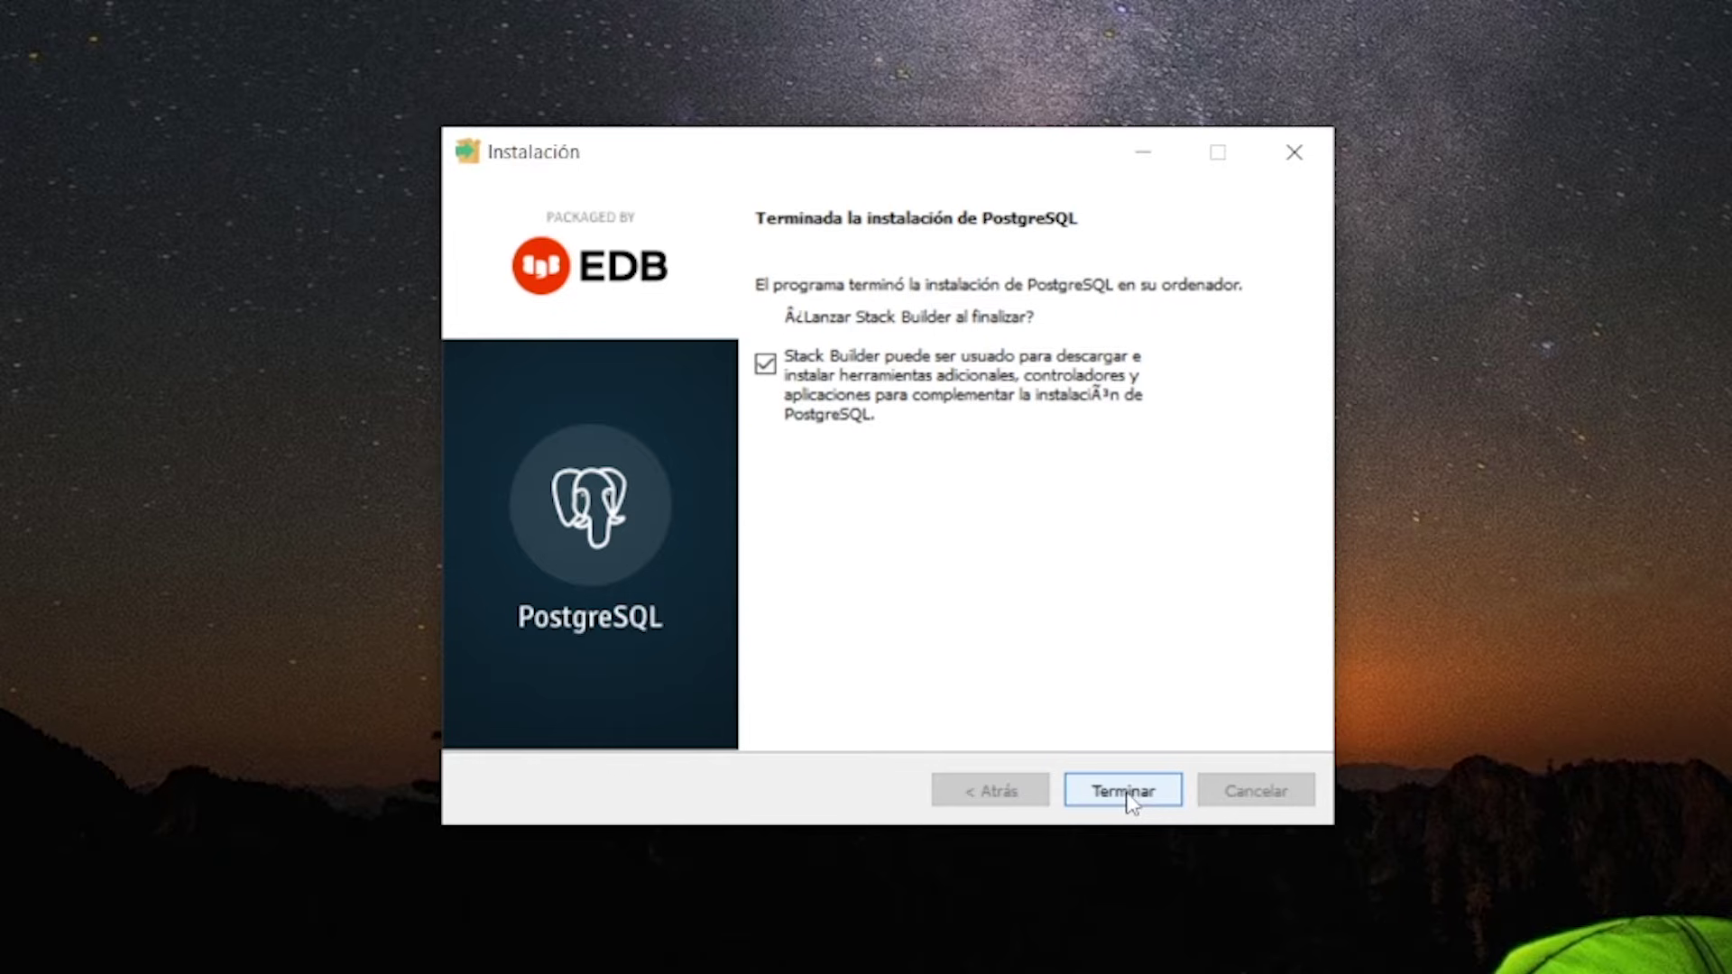
Finish the PostgreSQL setup with Stack Builder set to launch on exit
click(1128, 794)
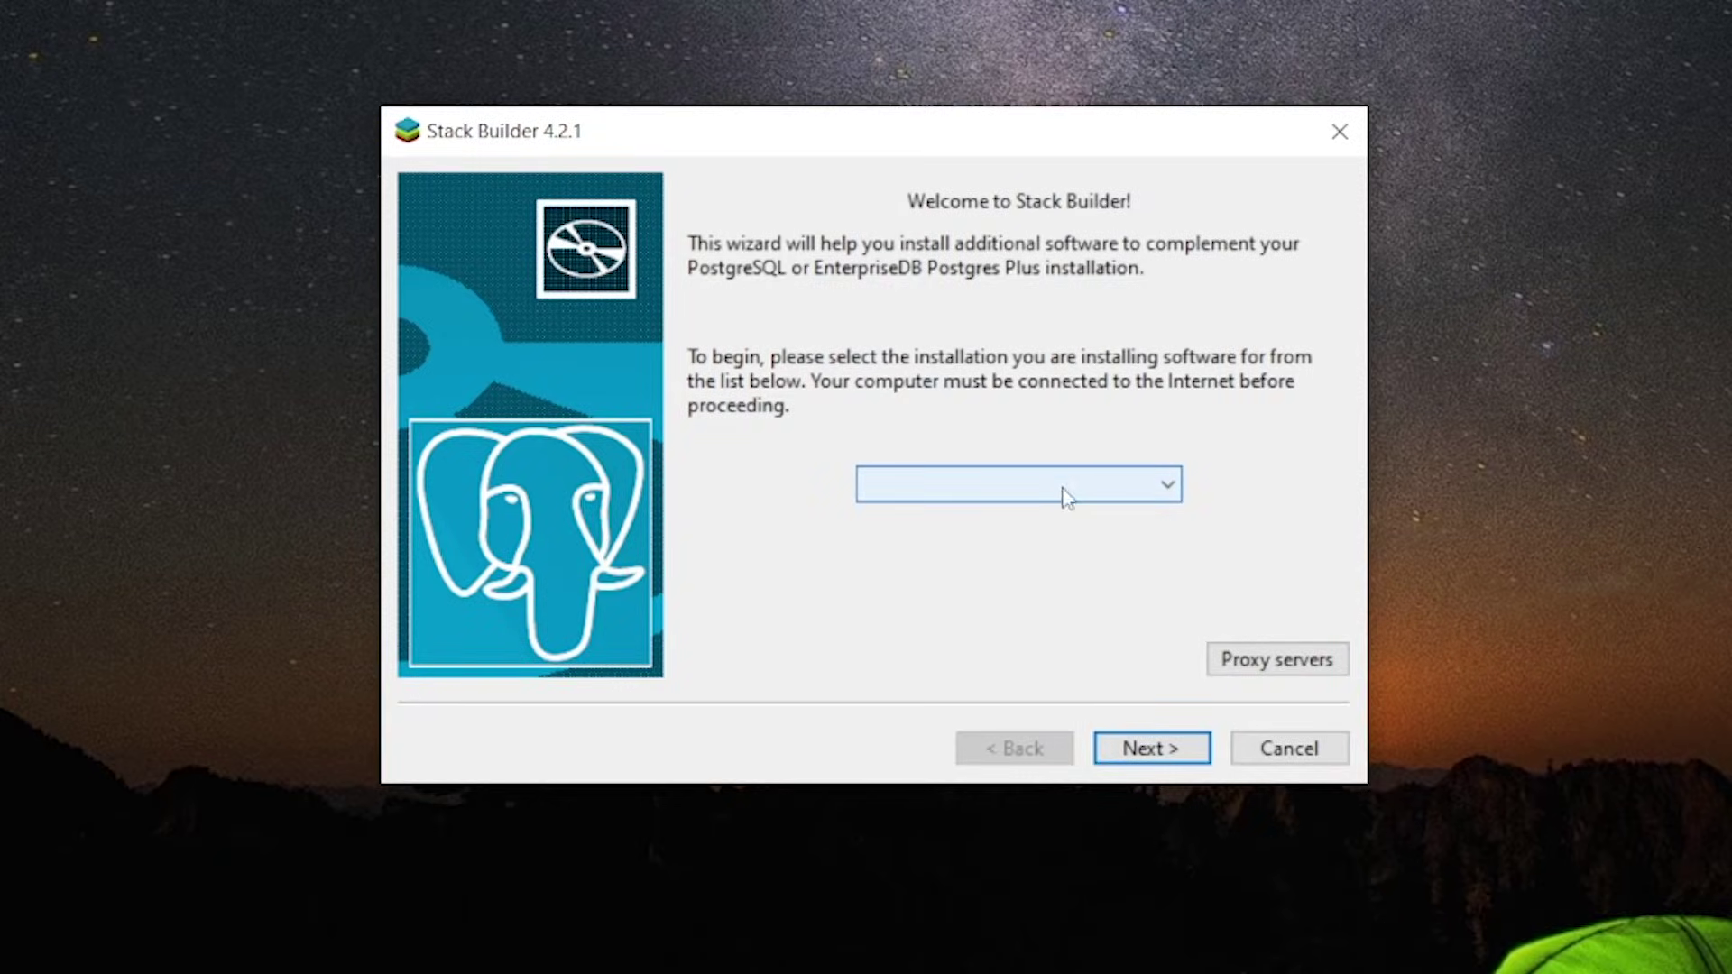
Target the PostgreSQL 16 (x64) installation on port 5432 and browse the application categories
click(1063, 494)
click(1051, 545)
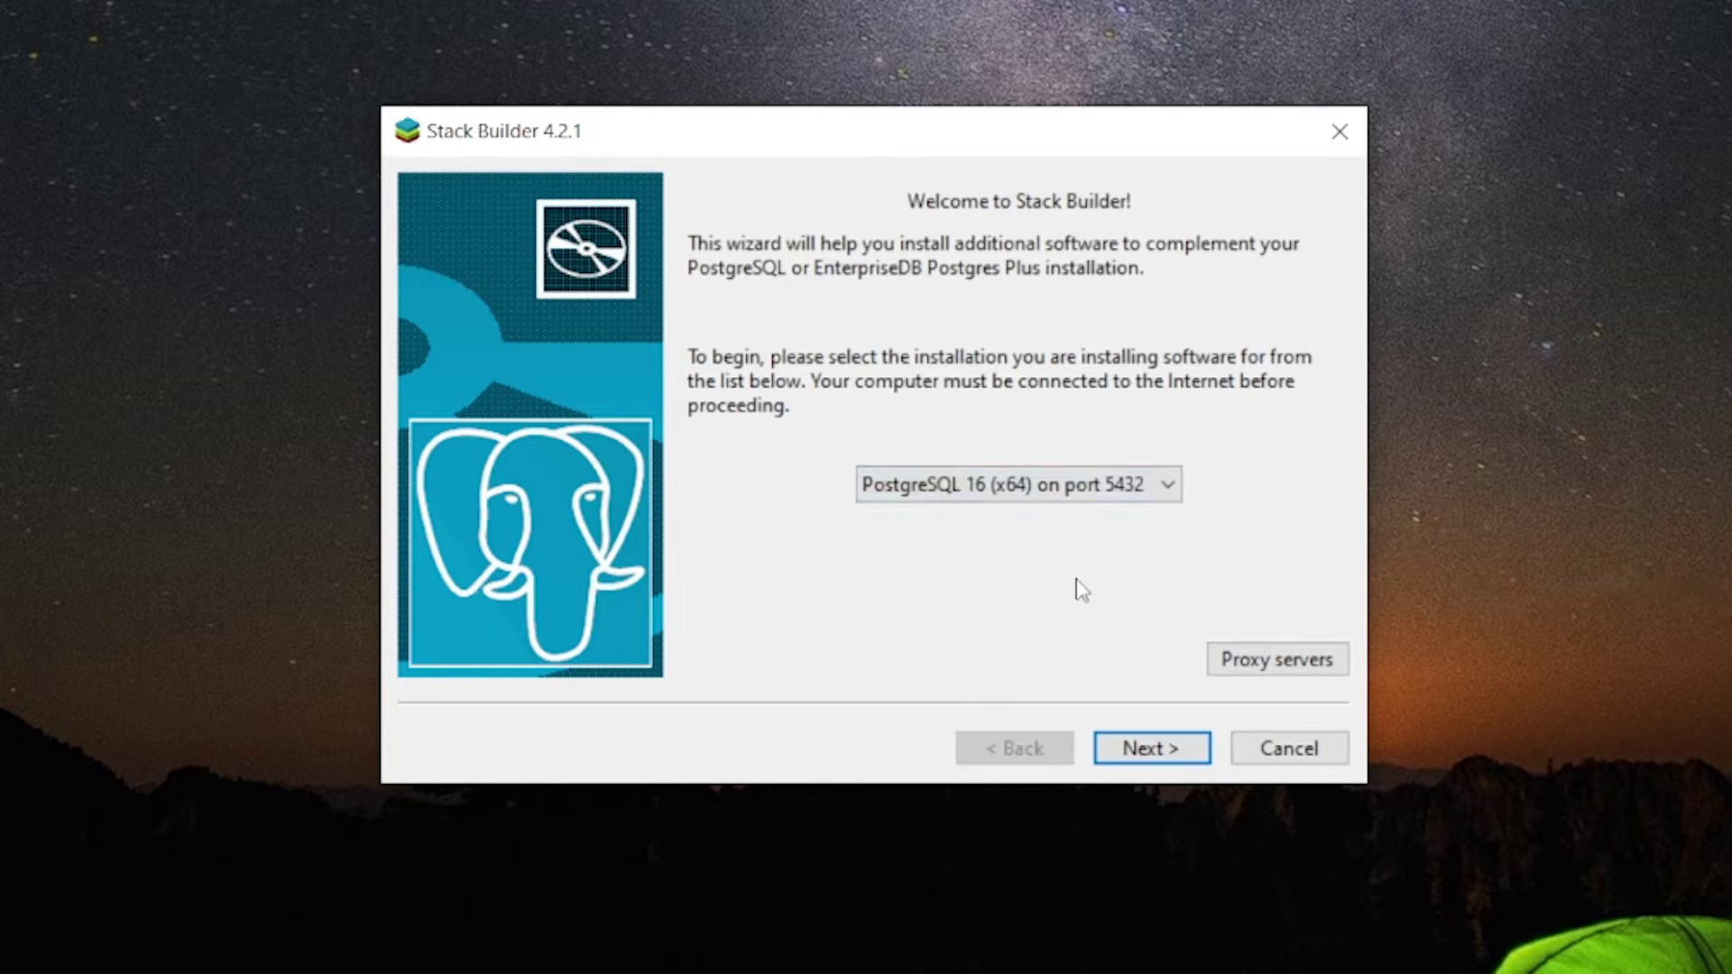
click(1145, 763)
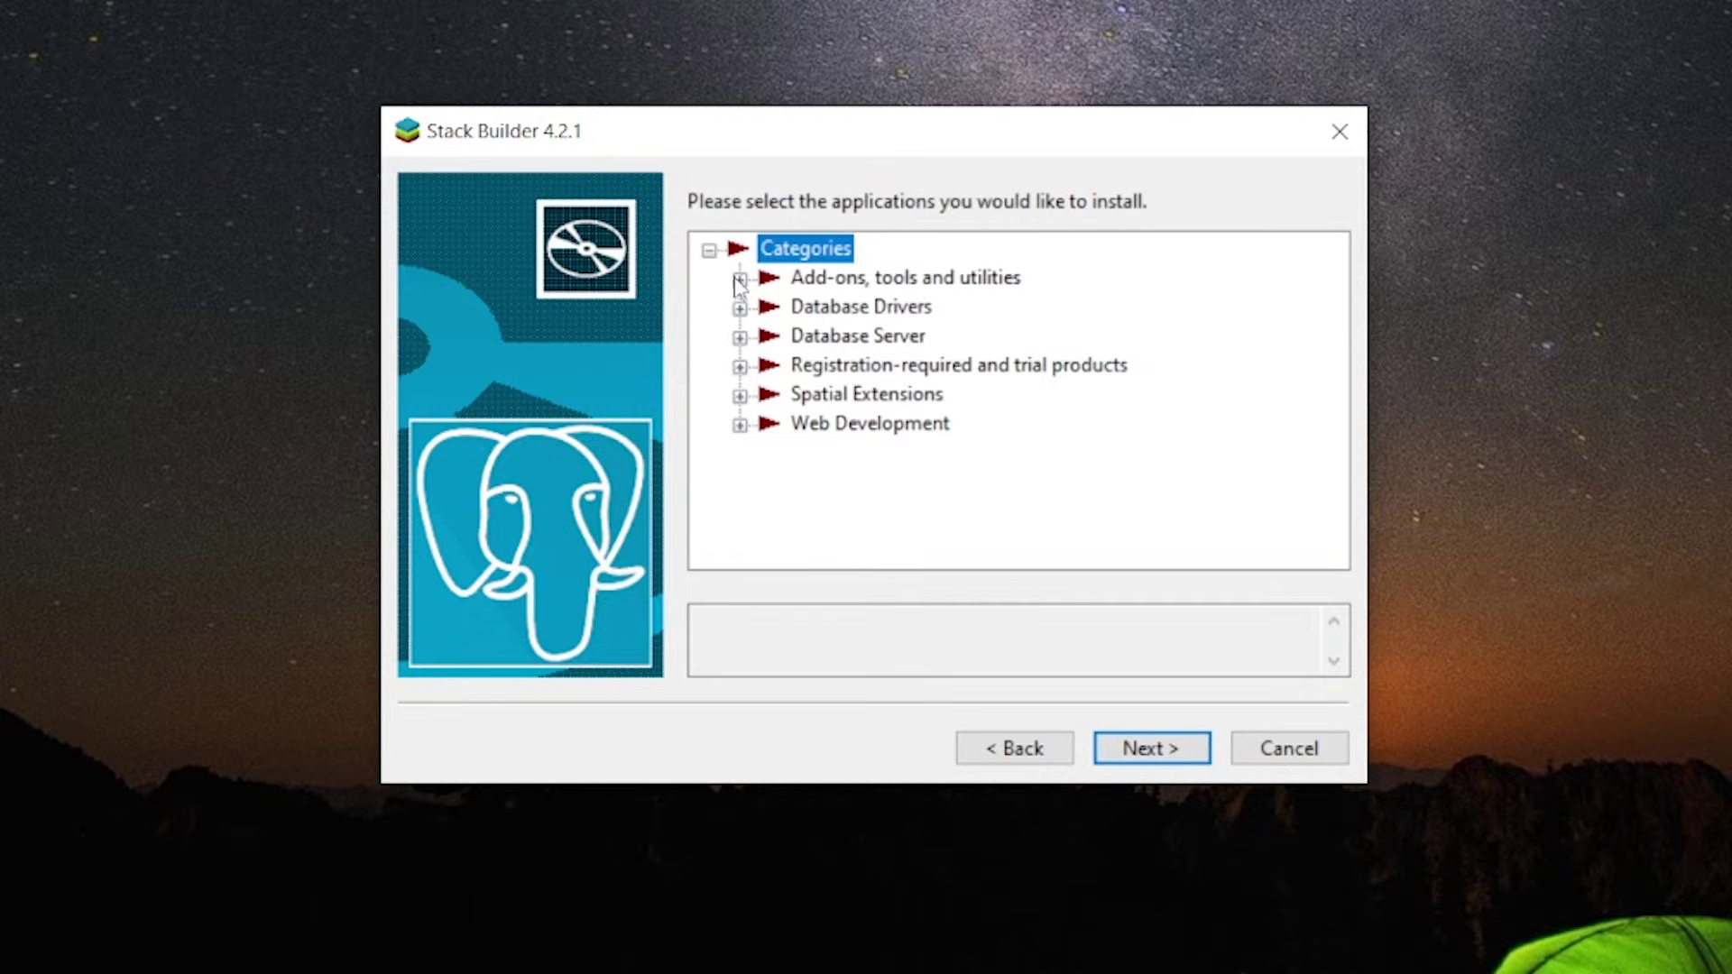
click(740, 279)
click(740, 279)
click(740, 308)
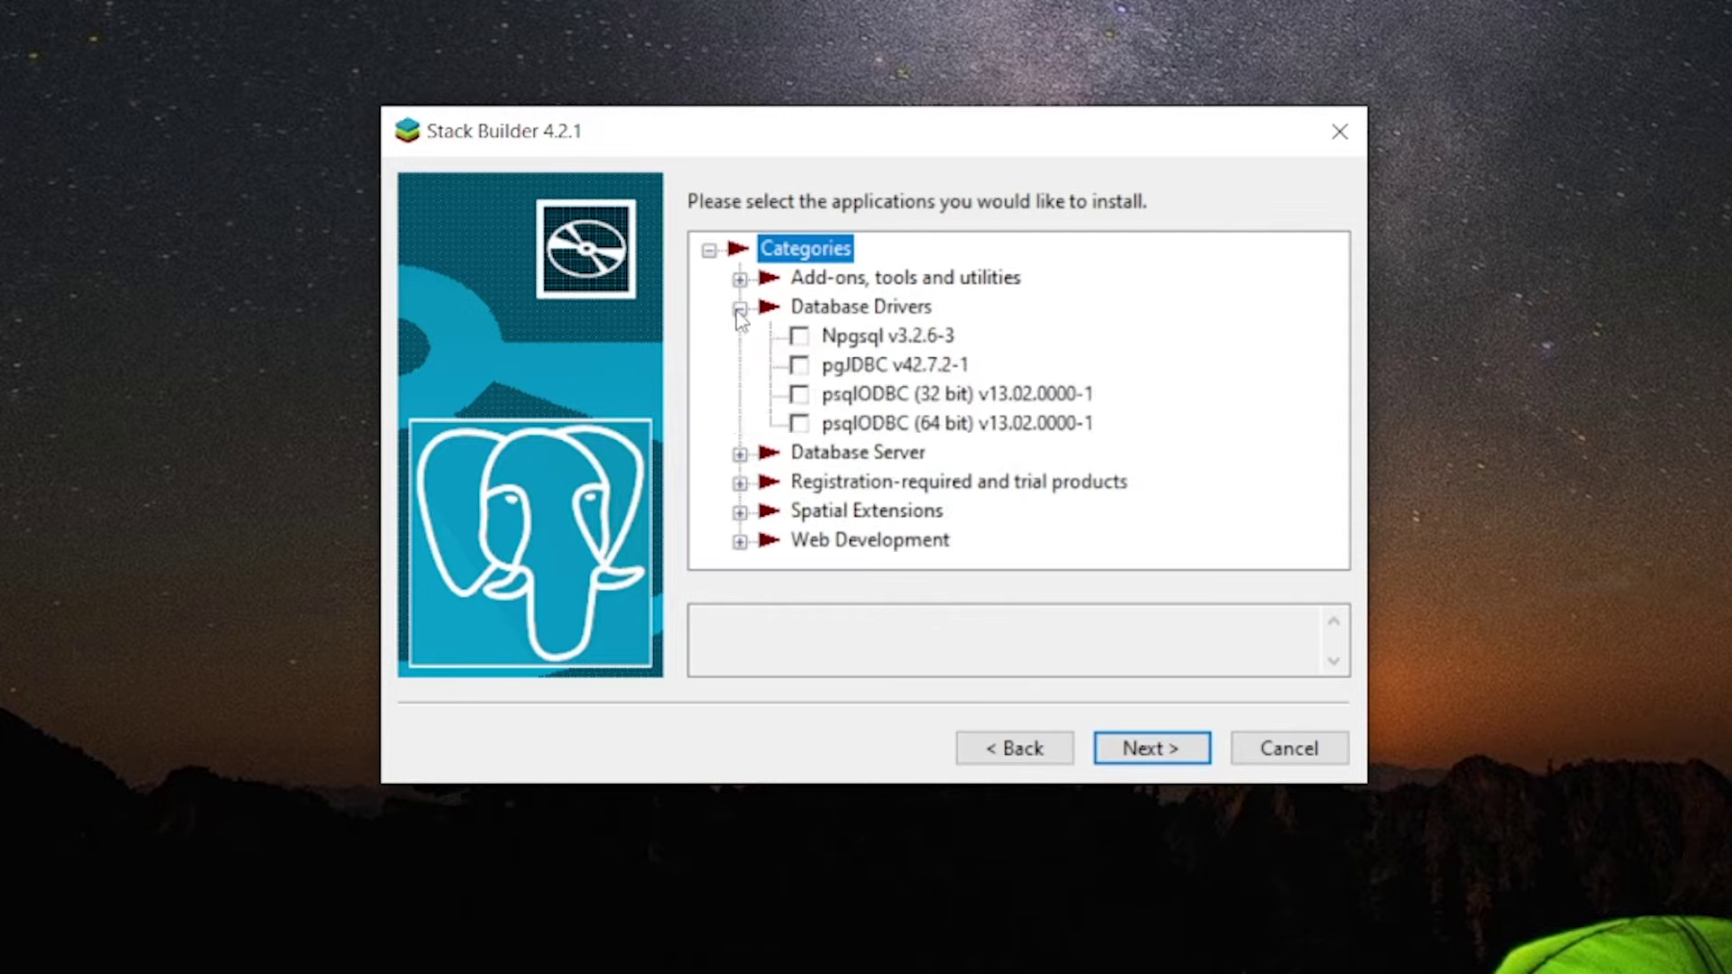
click(740, 308)
click(740, 337)
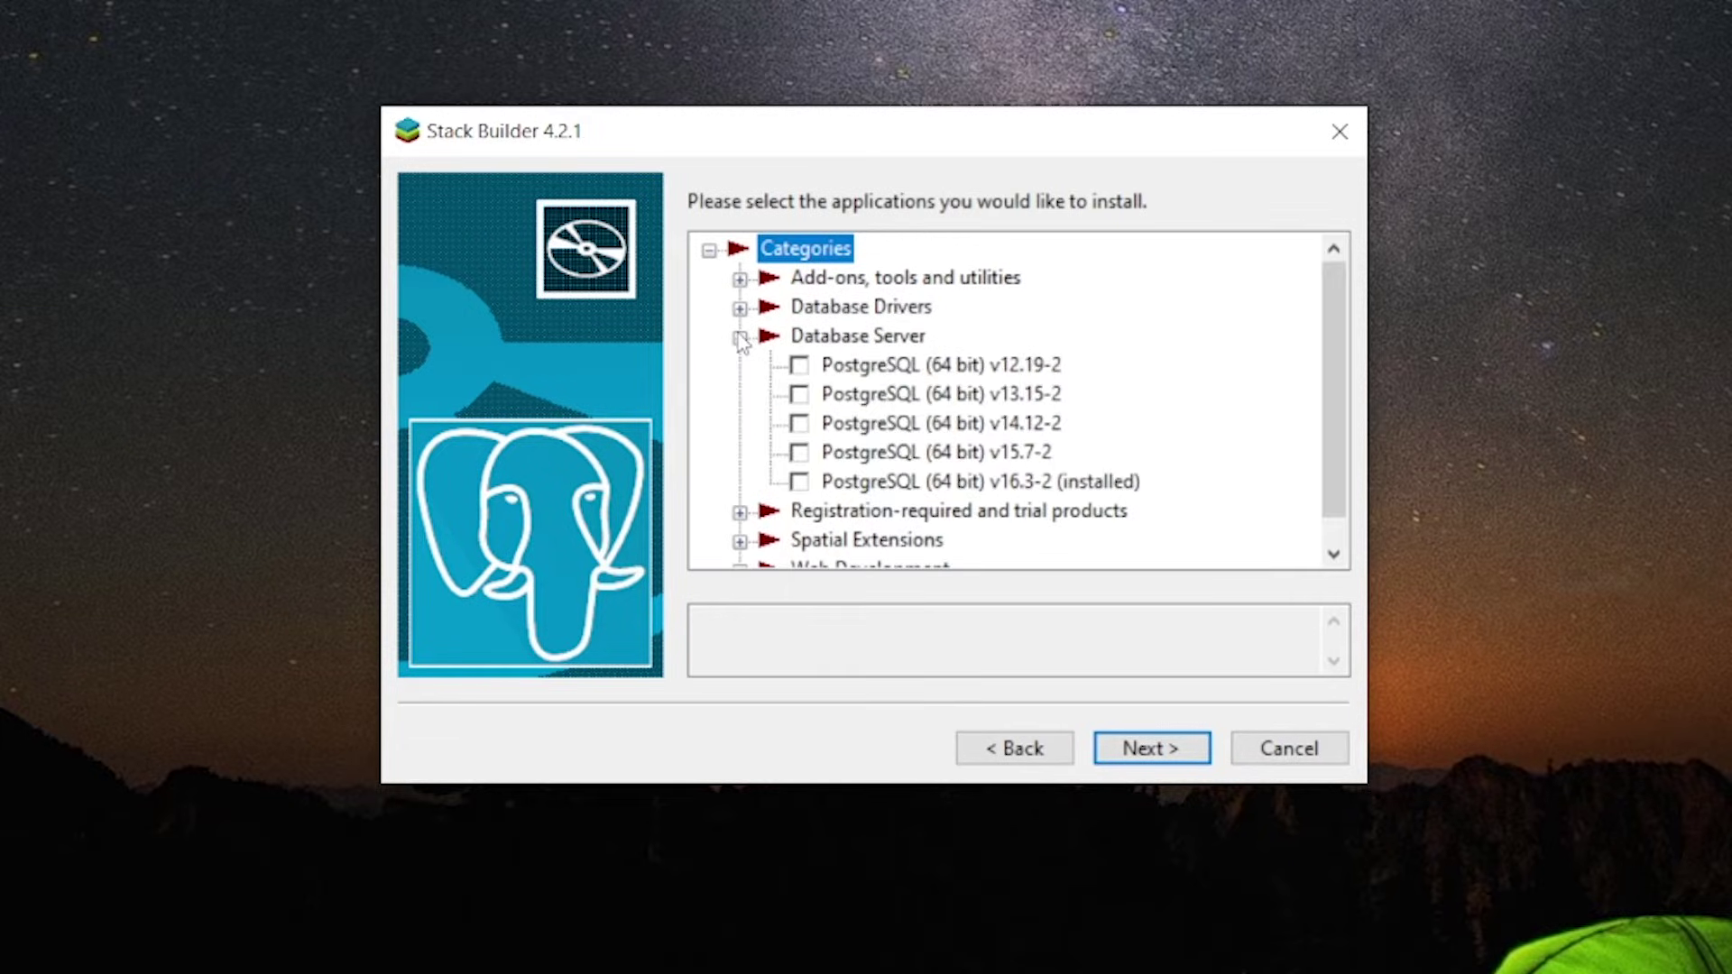
click(740, 338)
Tick Npgsql, pgJDBC, psqlODBC (32 bit) and psqlODBC (64 bit) under Database Drivers
click(740, 308)
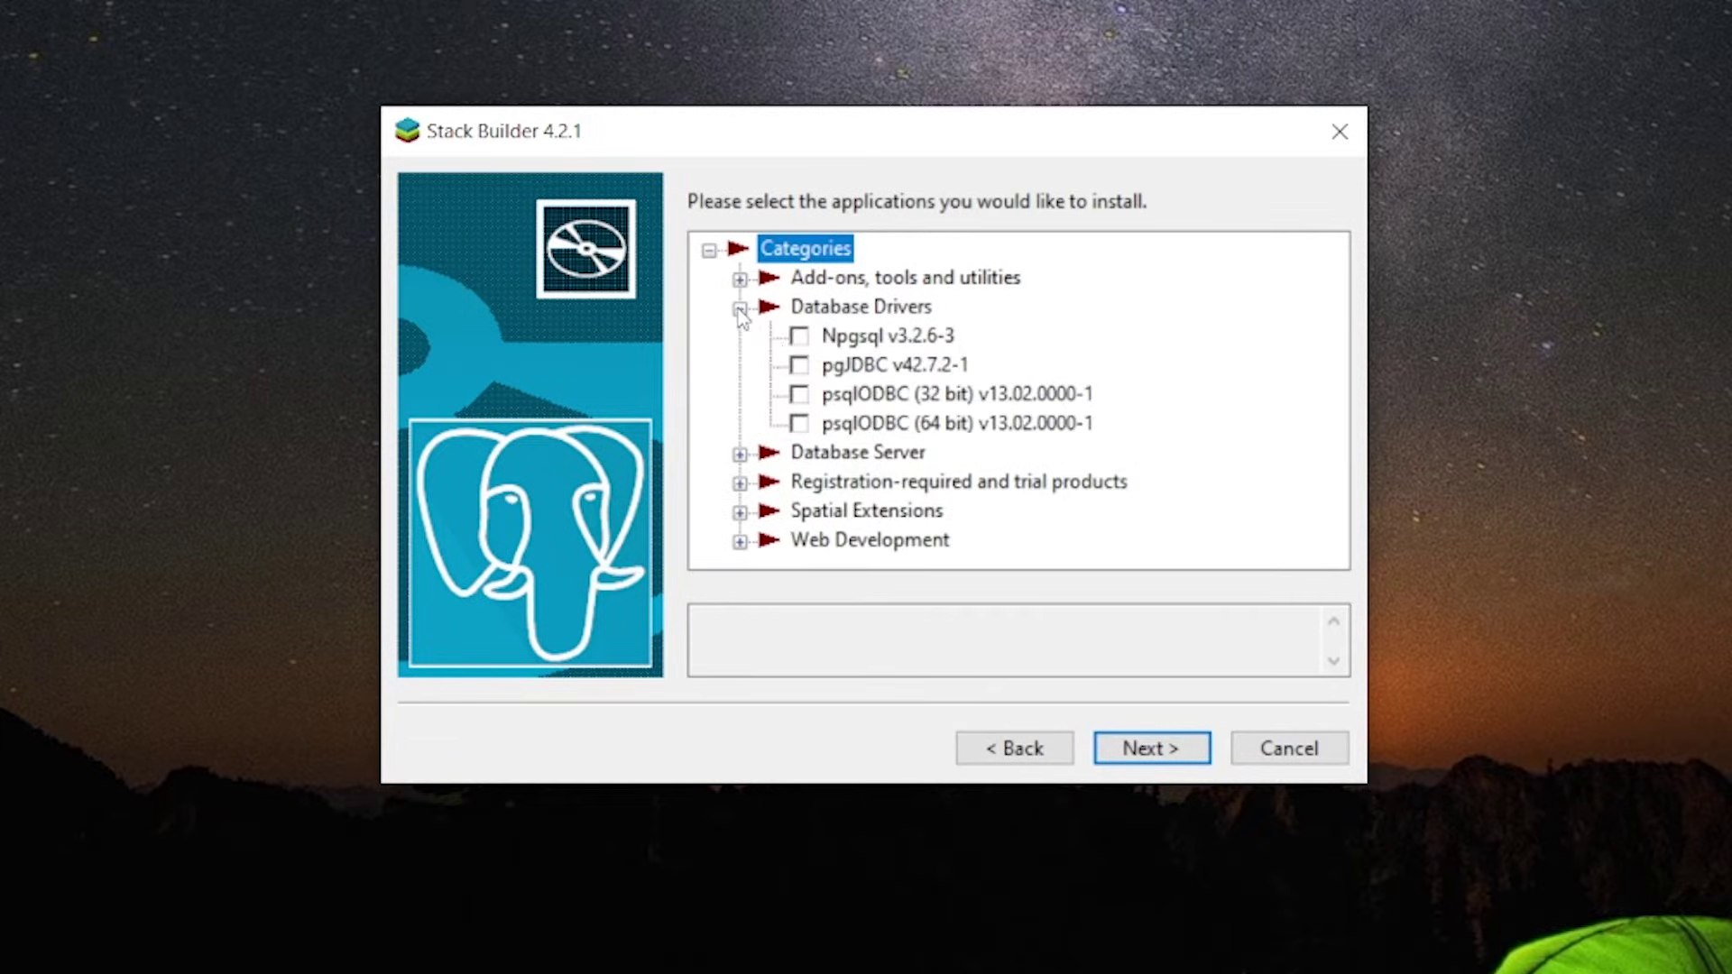
click(799, 341)
click(799, 339)
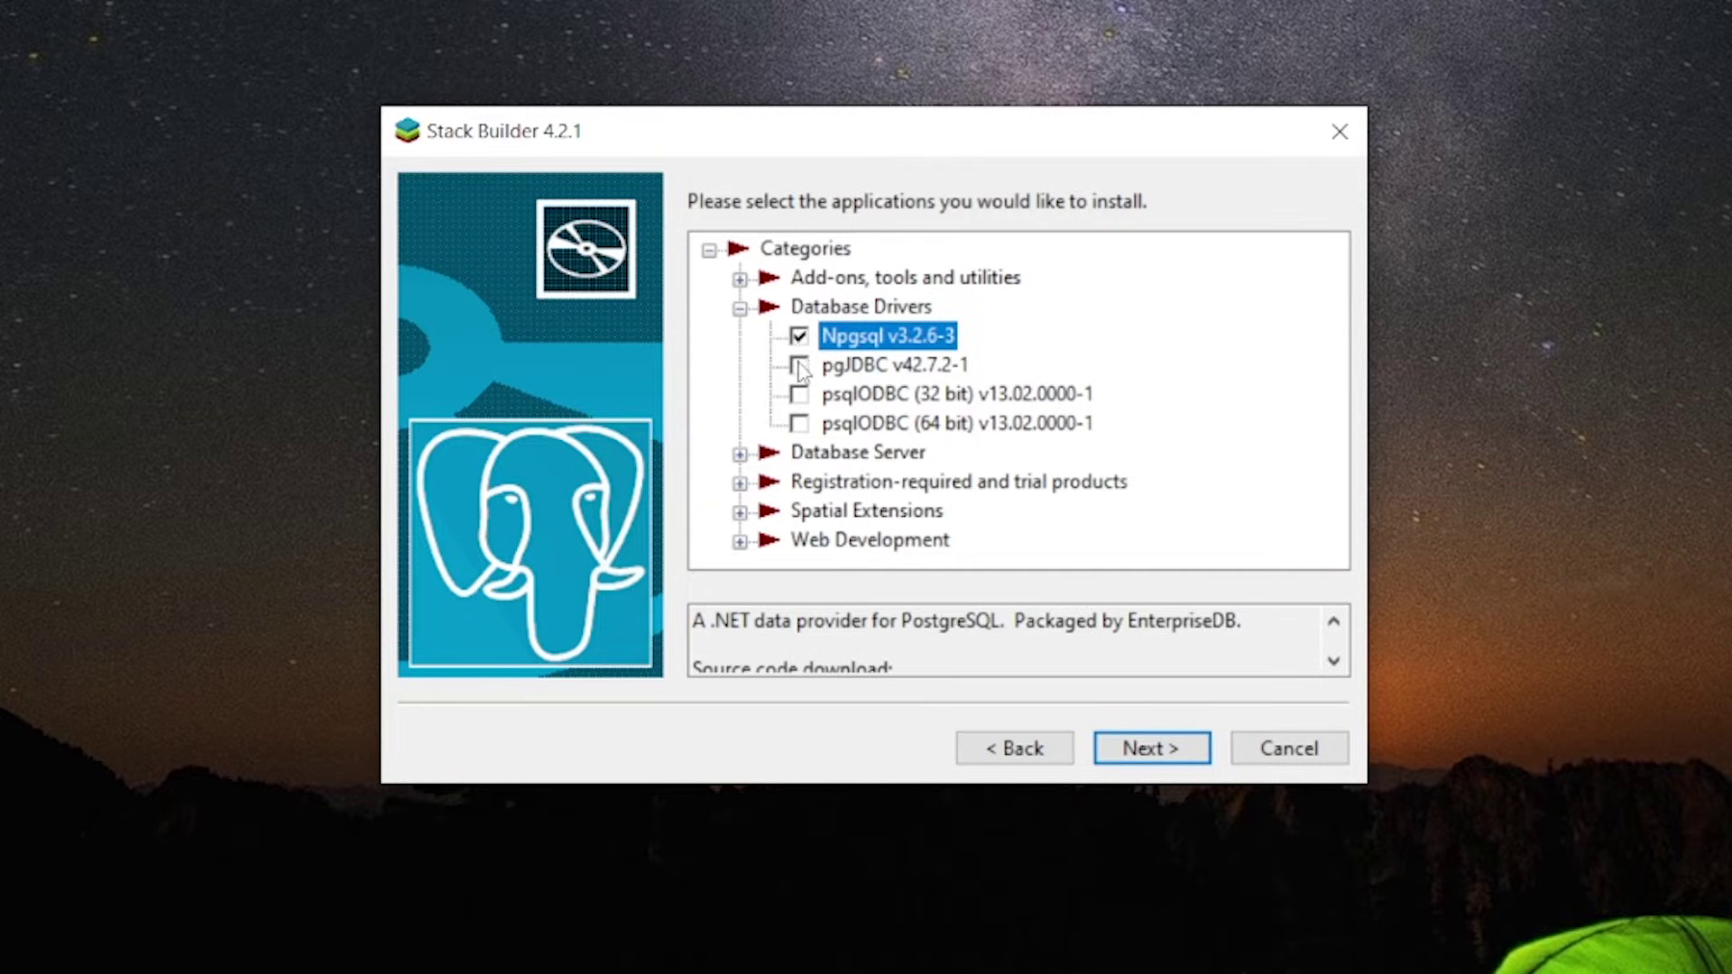
click(800, 368)
click(799, 365)
click(799, 394)
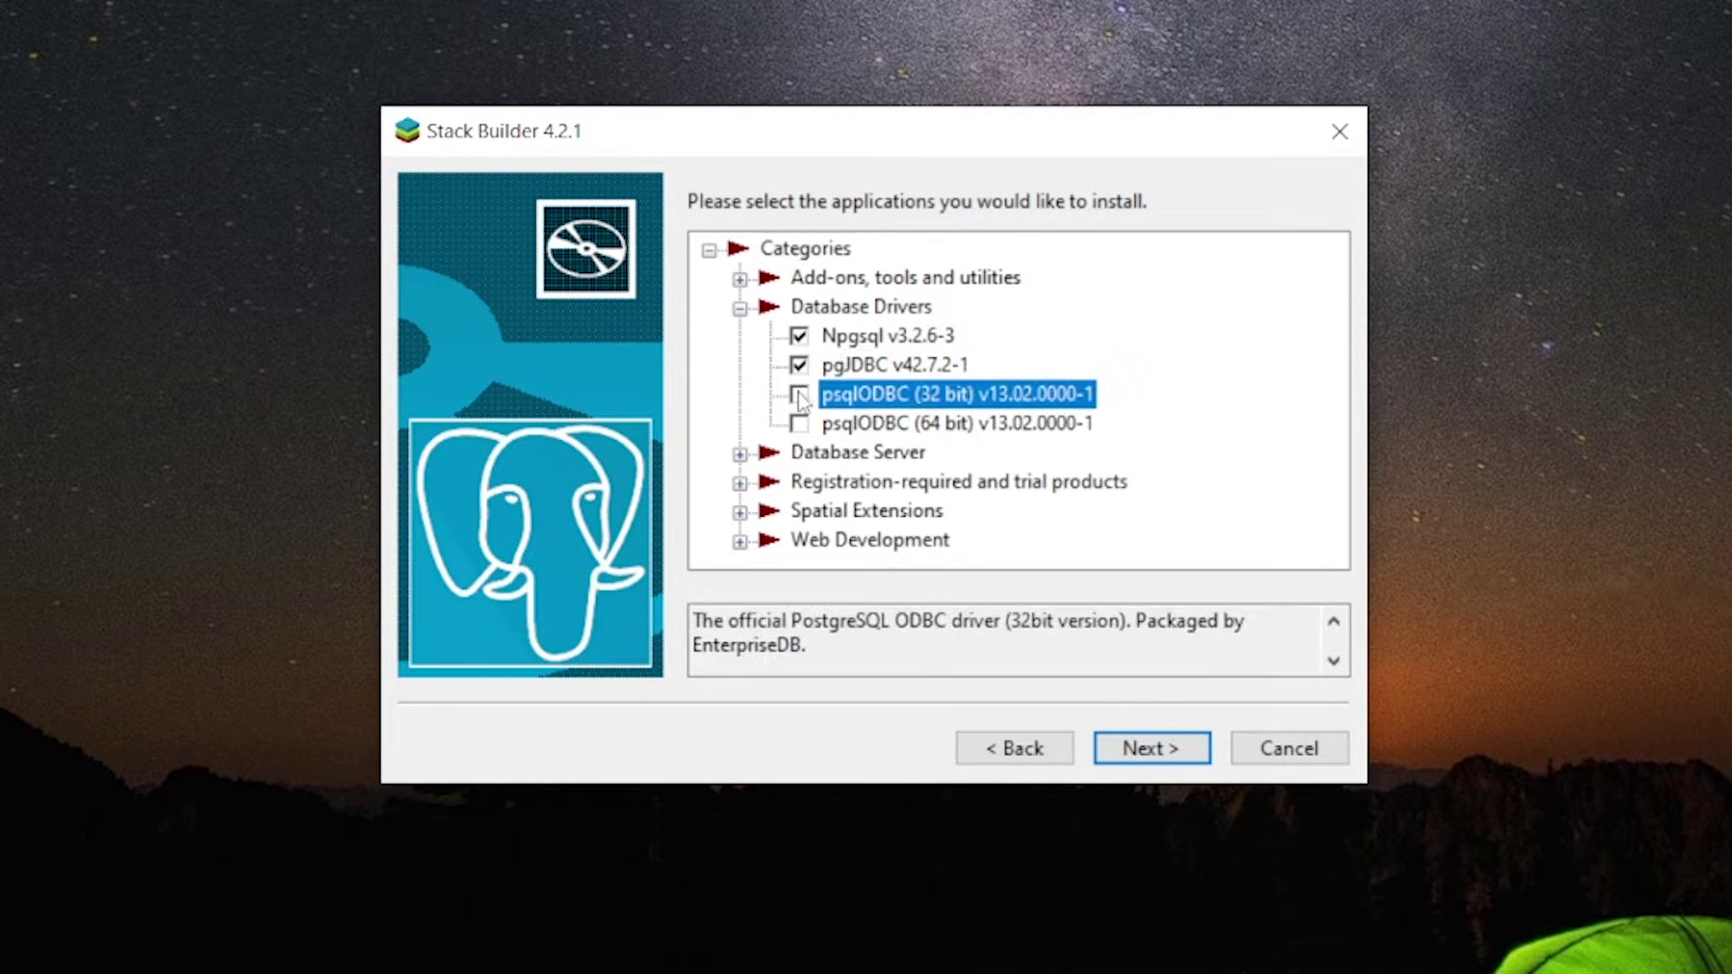
click(799, 394)
click(800, 423)
click(800, 425)
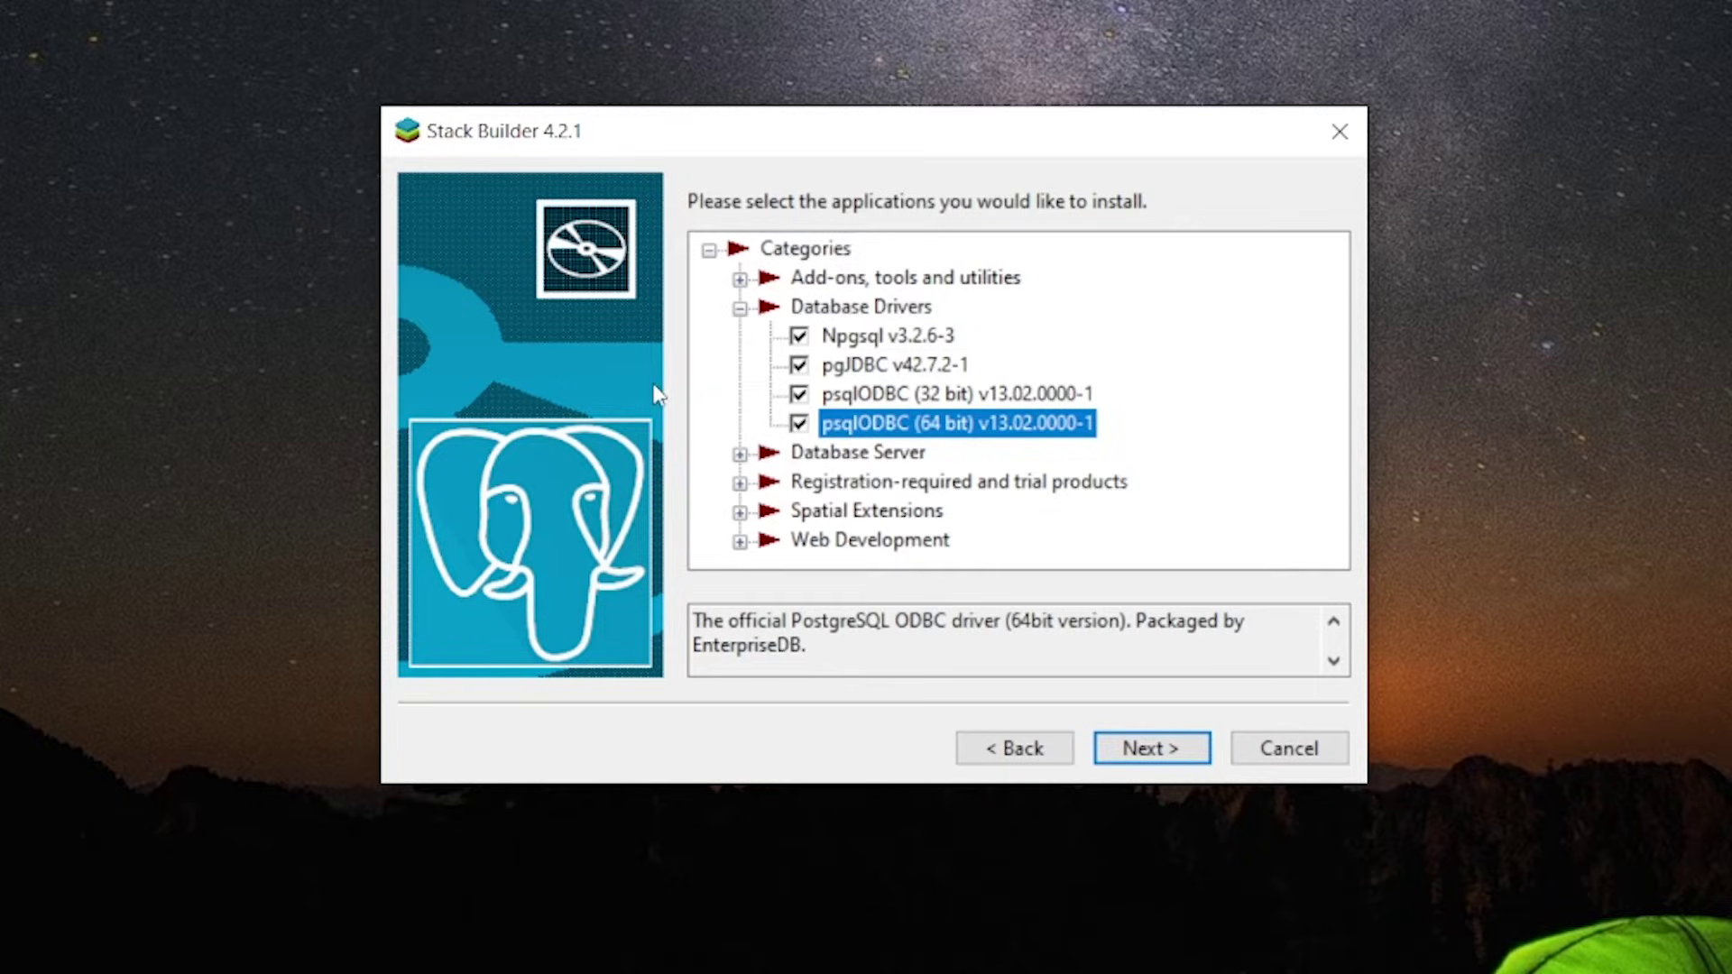
Review the selected driver packages and start downloading them
click(740, 308)
click(920, 279)
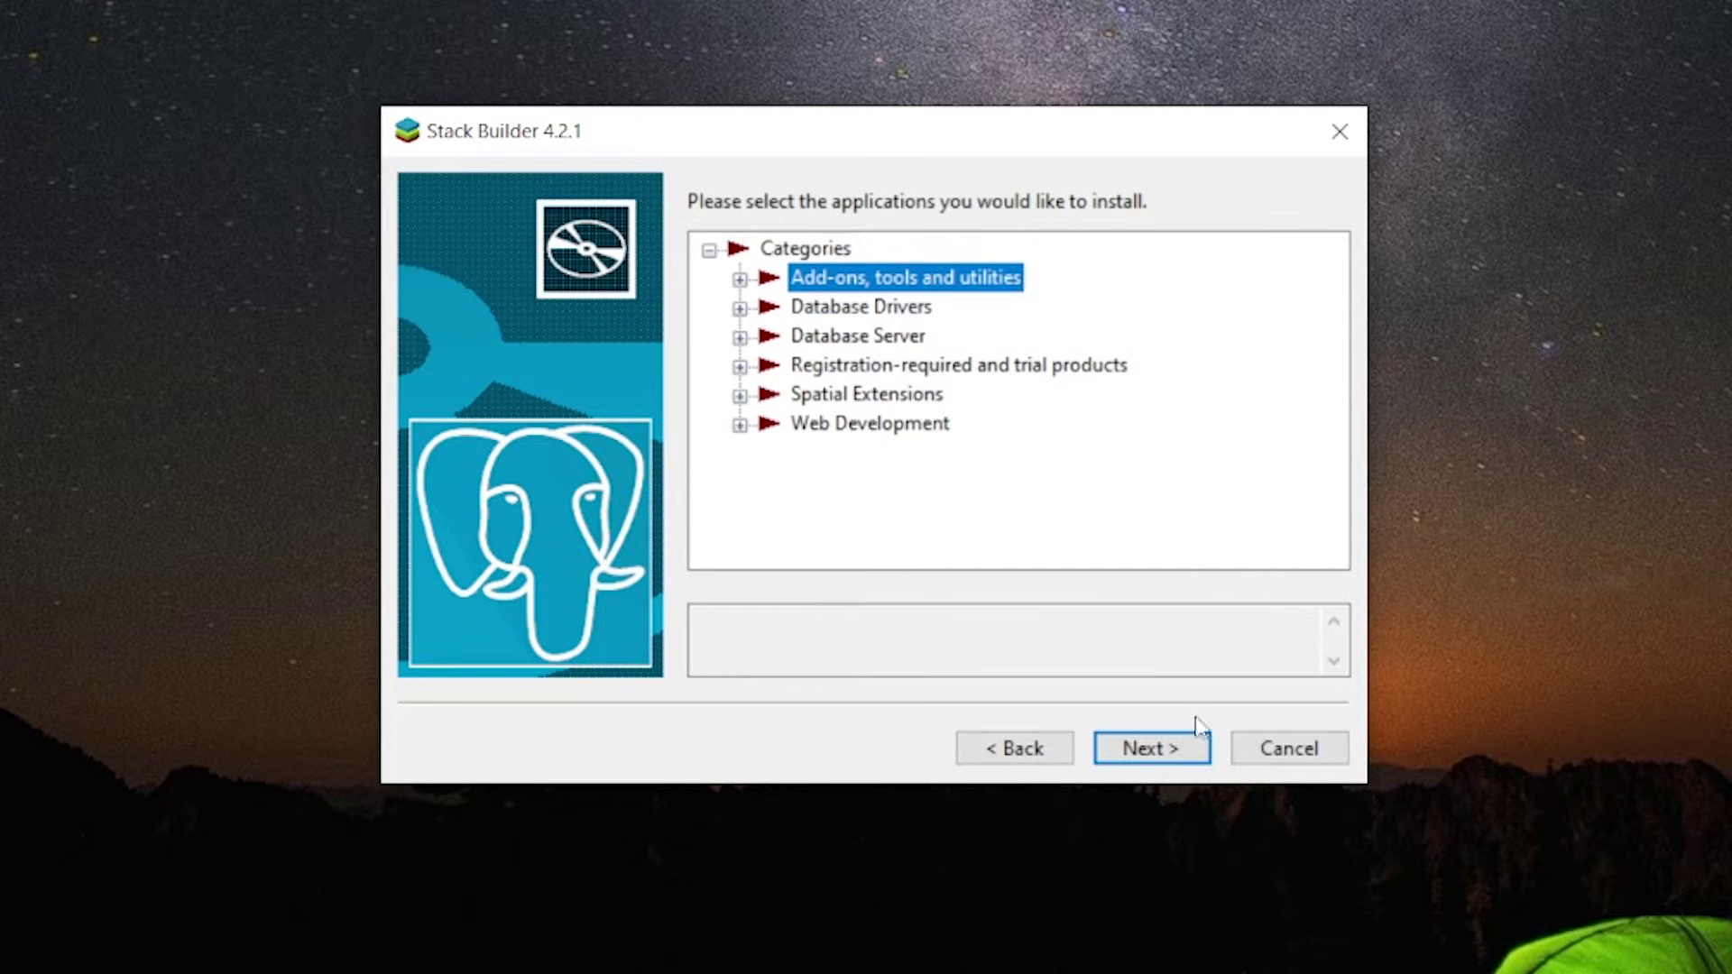
click(1147, 756)
click(1147, 756)
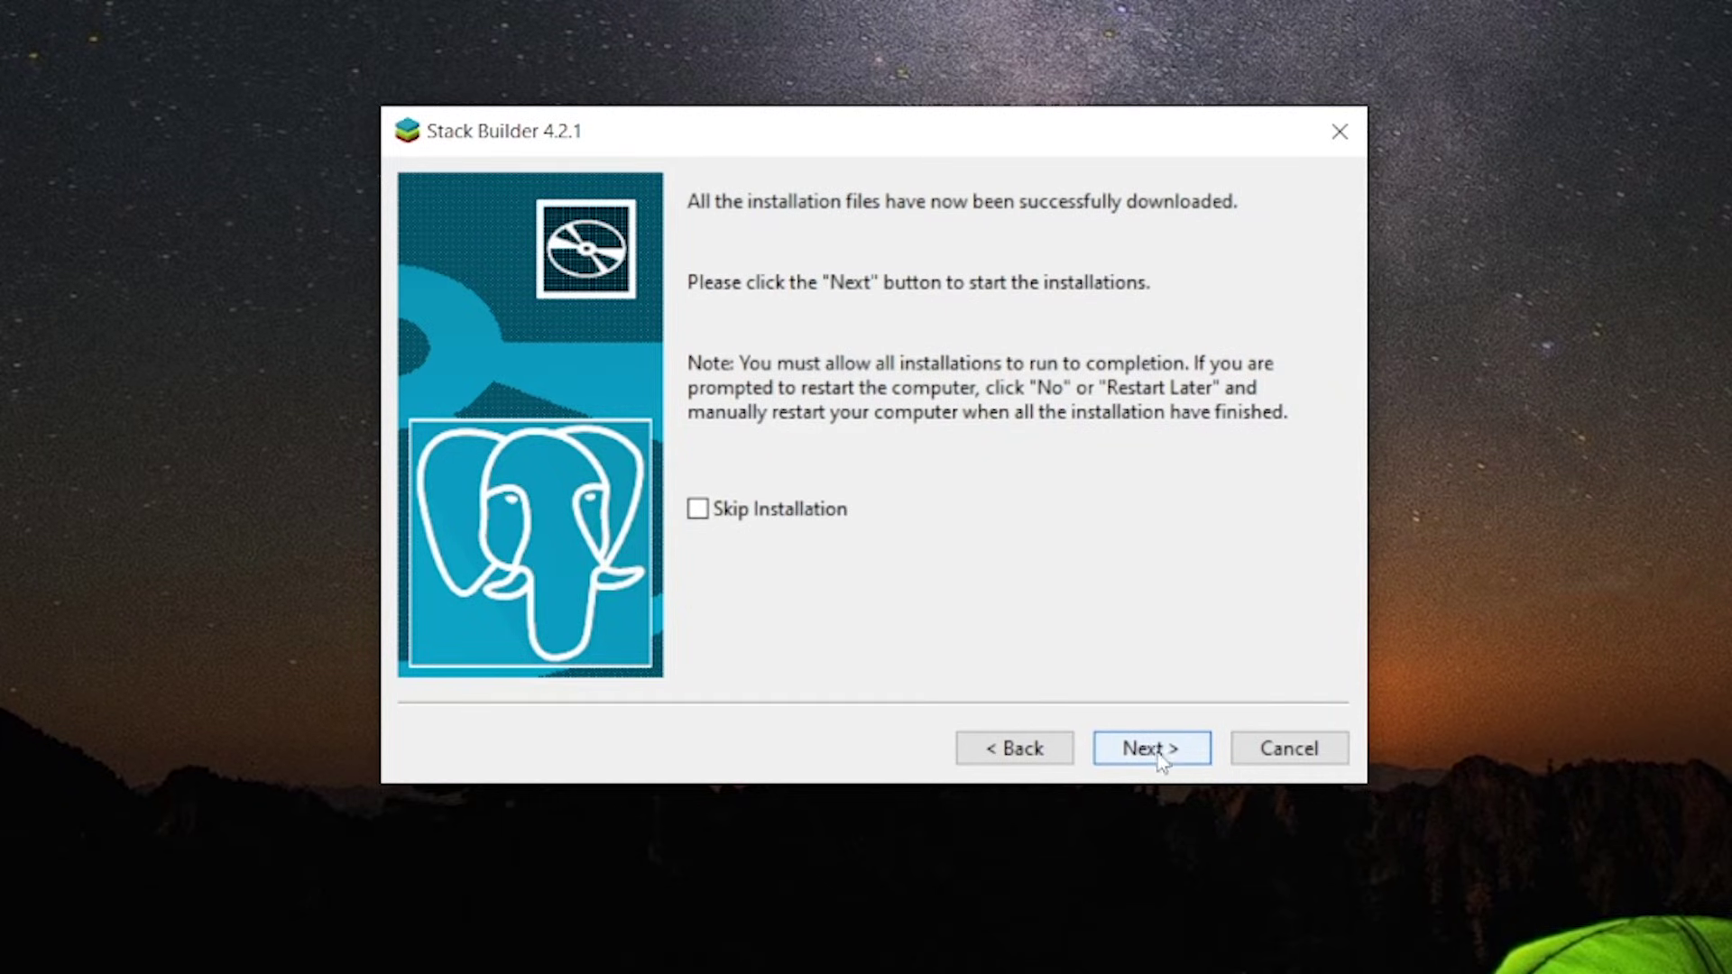
Start installing the four downloaded driver packages, beginning with Npgsql
click(1161, 753)
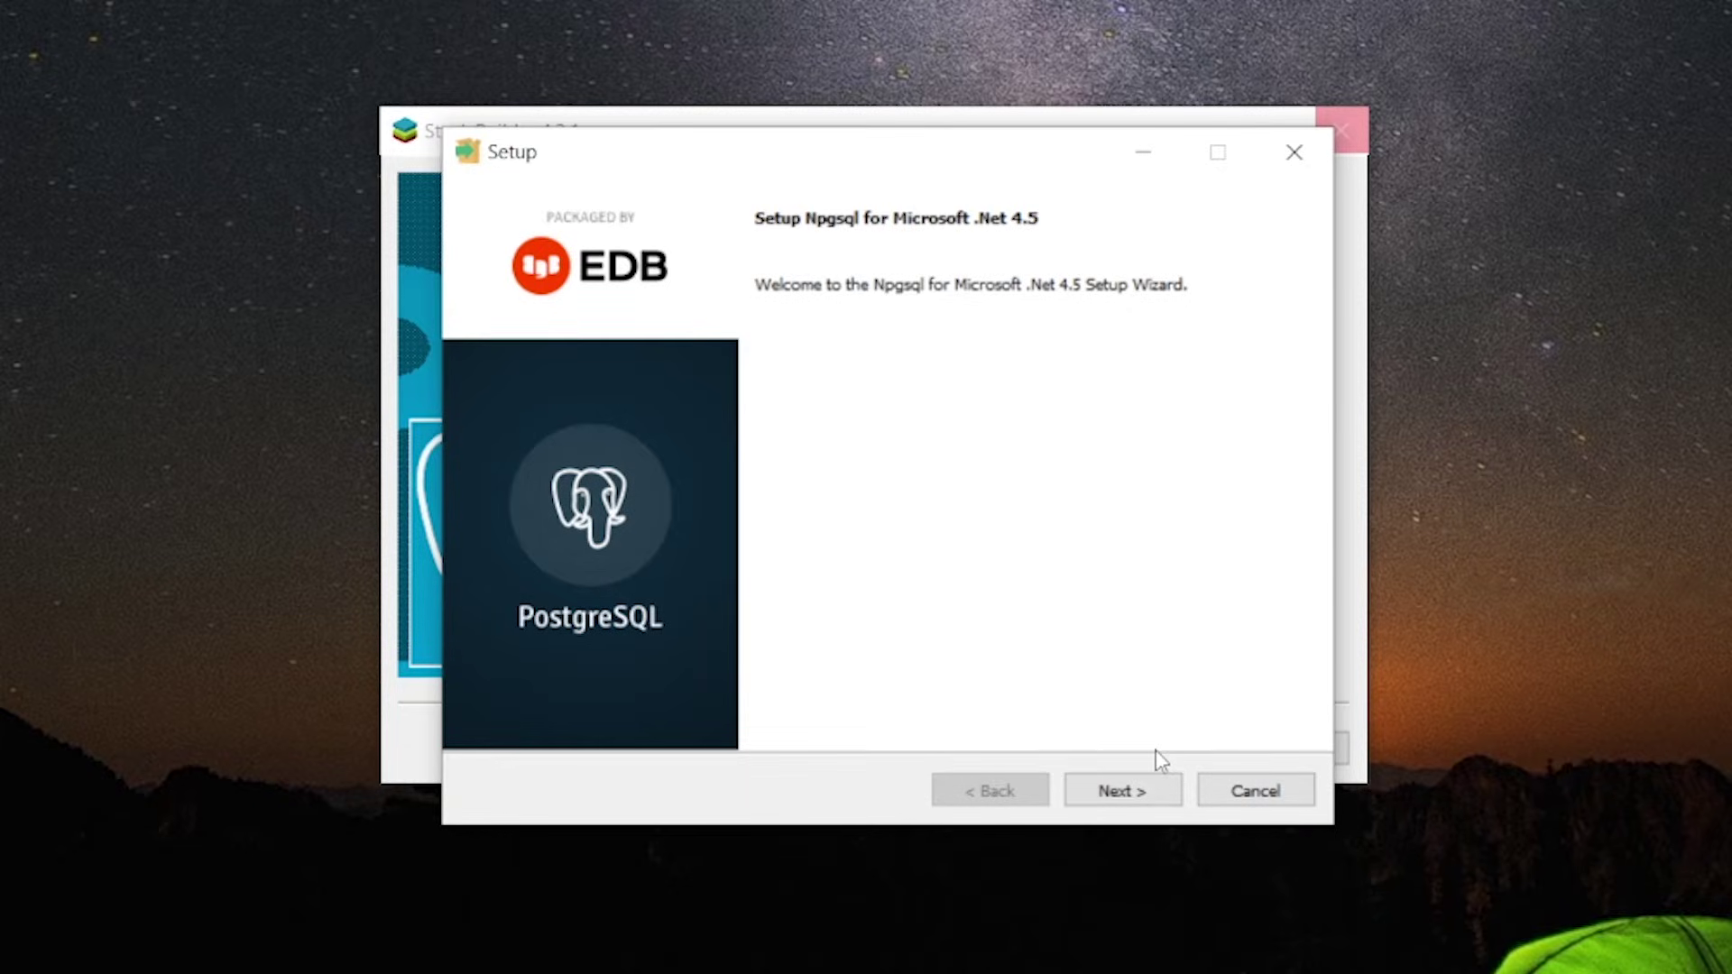
Install Npgsql and pgJDBC in their default folders
click(1132, 796)
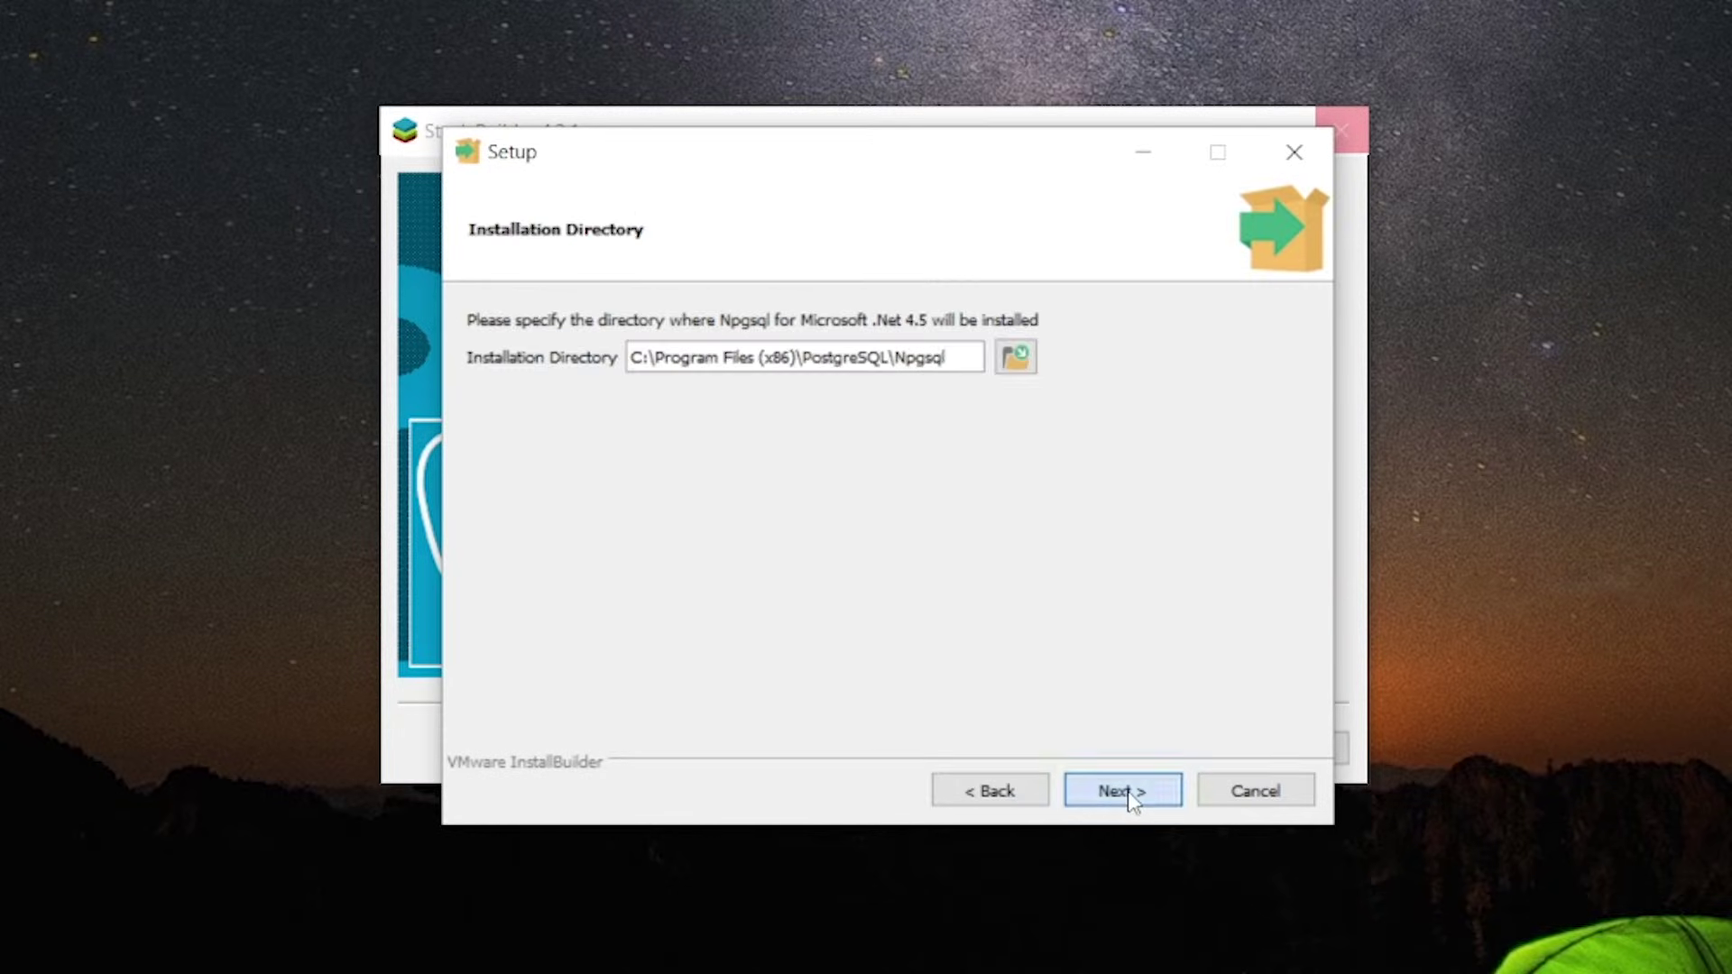
click(1133, 798)
click(1133, 797)
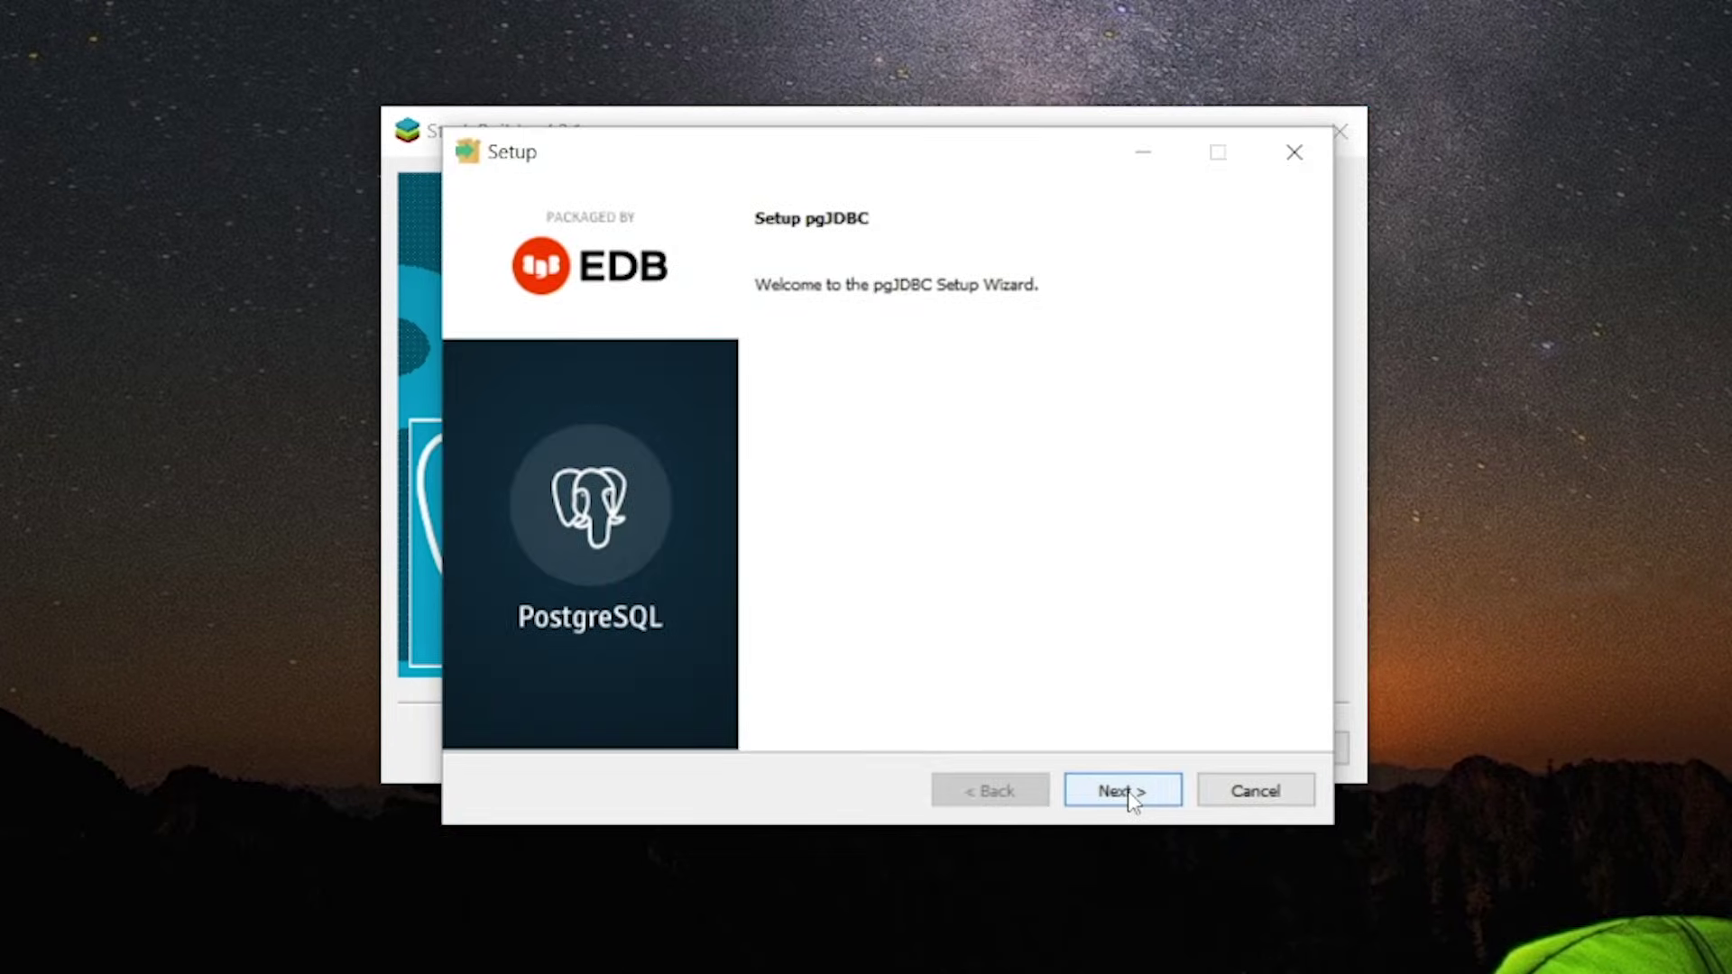
click(1133, 797)
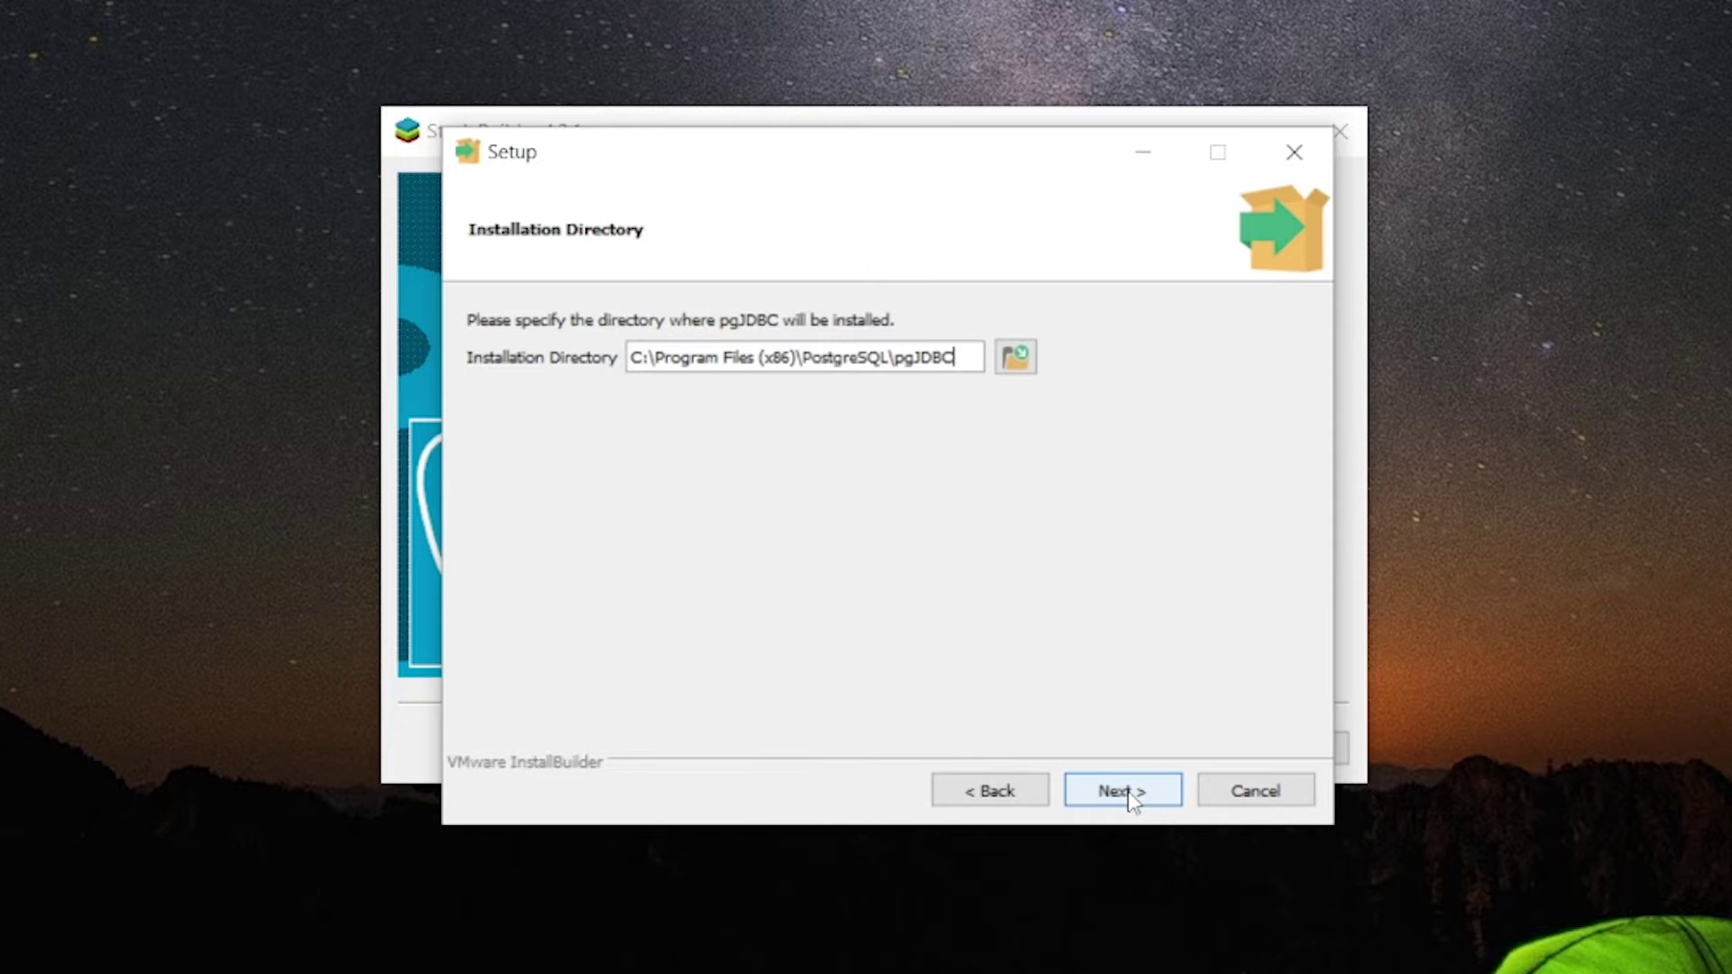
click(1133, 797)
click(1133, 798)
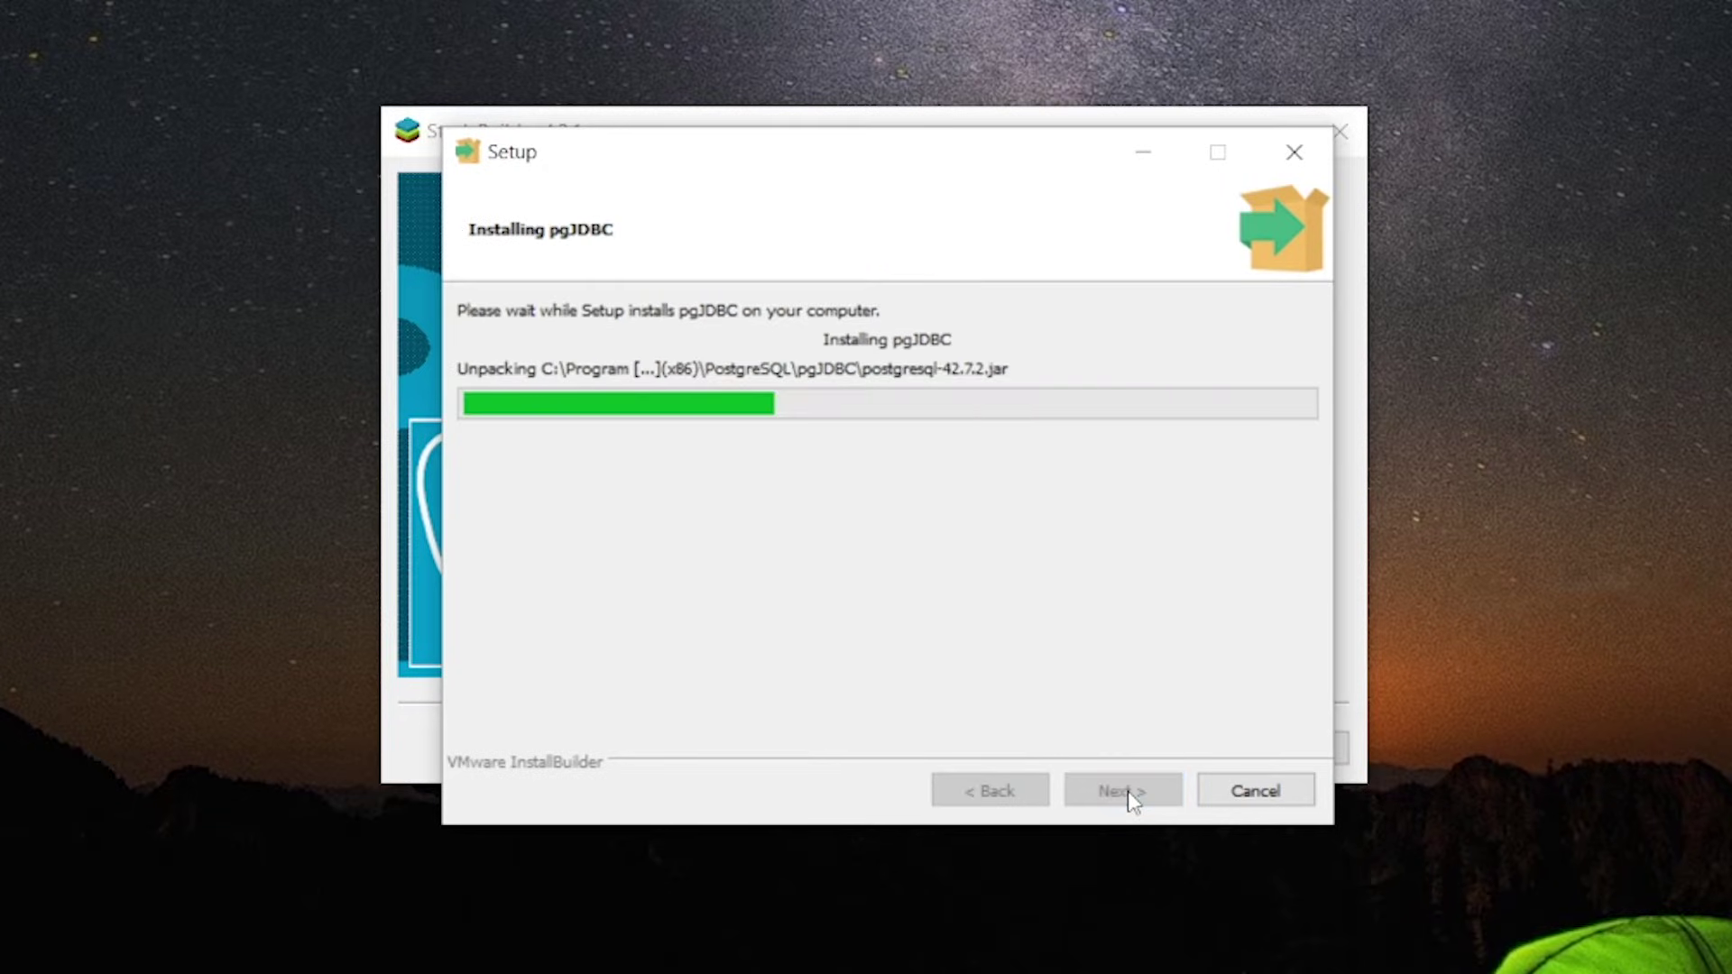
click(1122, 791)
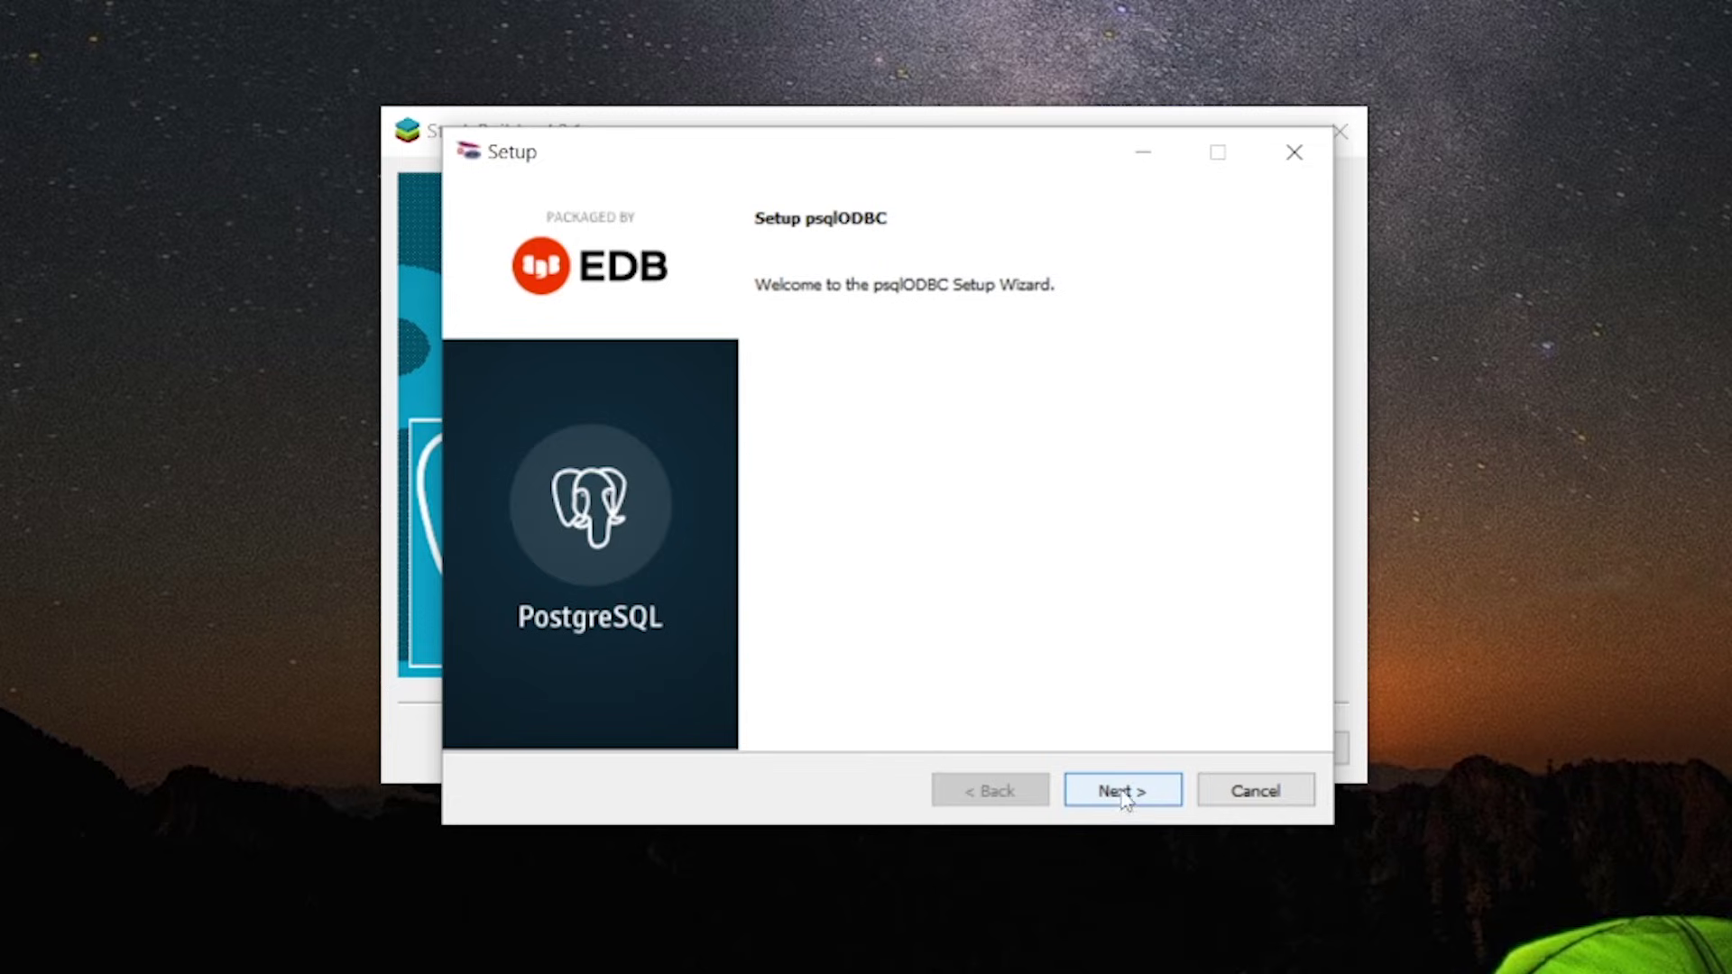
Install psqlODBC in its default folder and close Stack Builder
click(1123, 796)
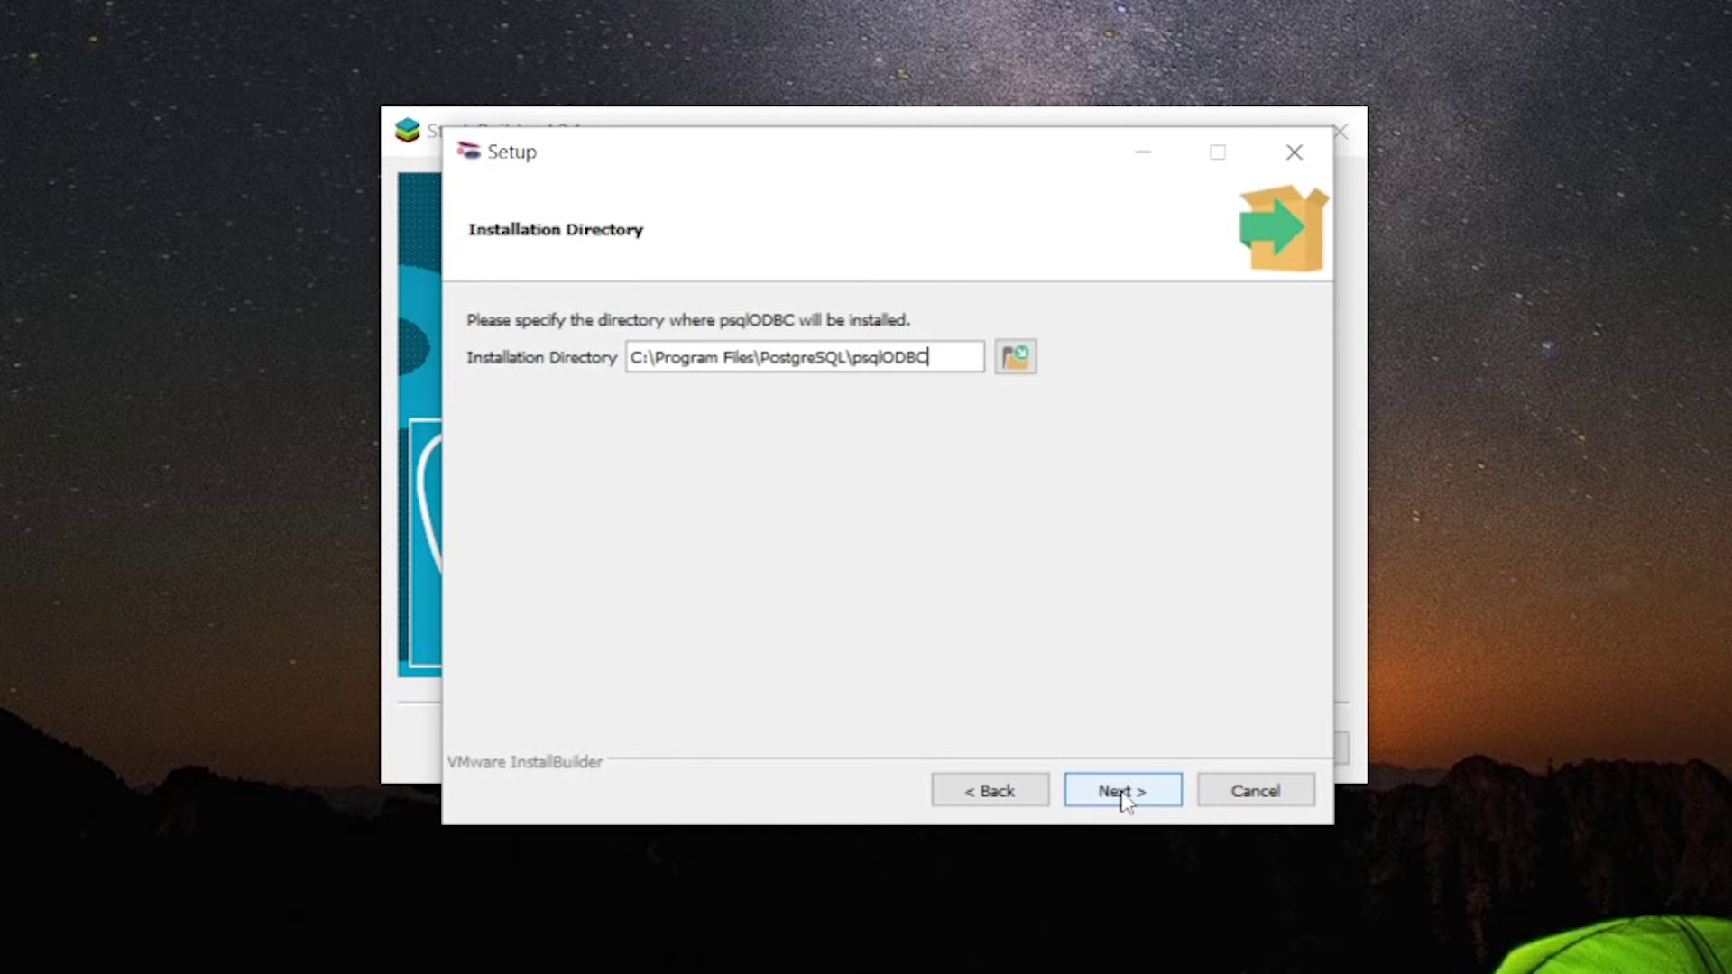
click(1123, 794)
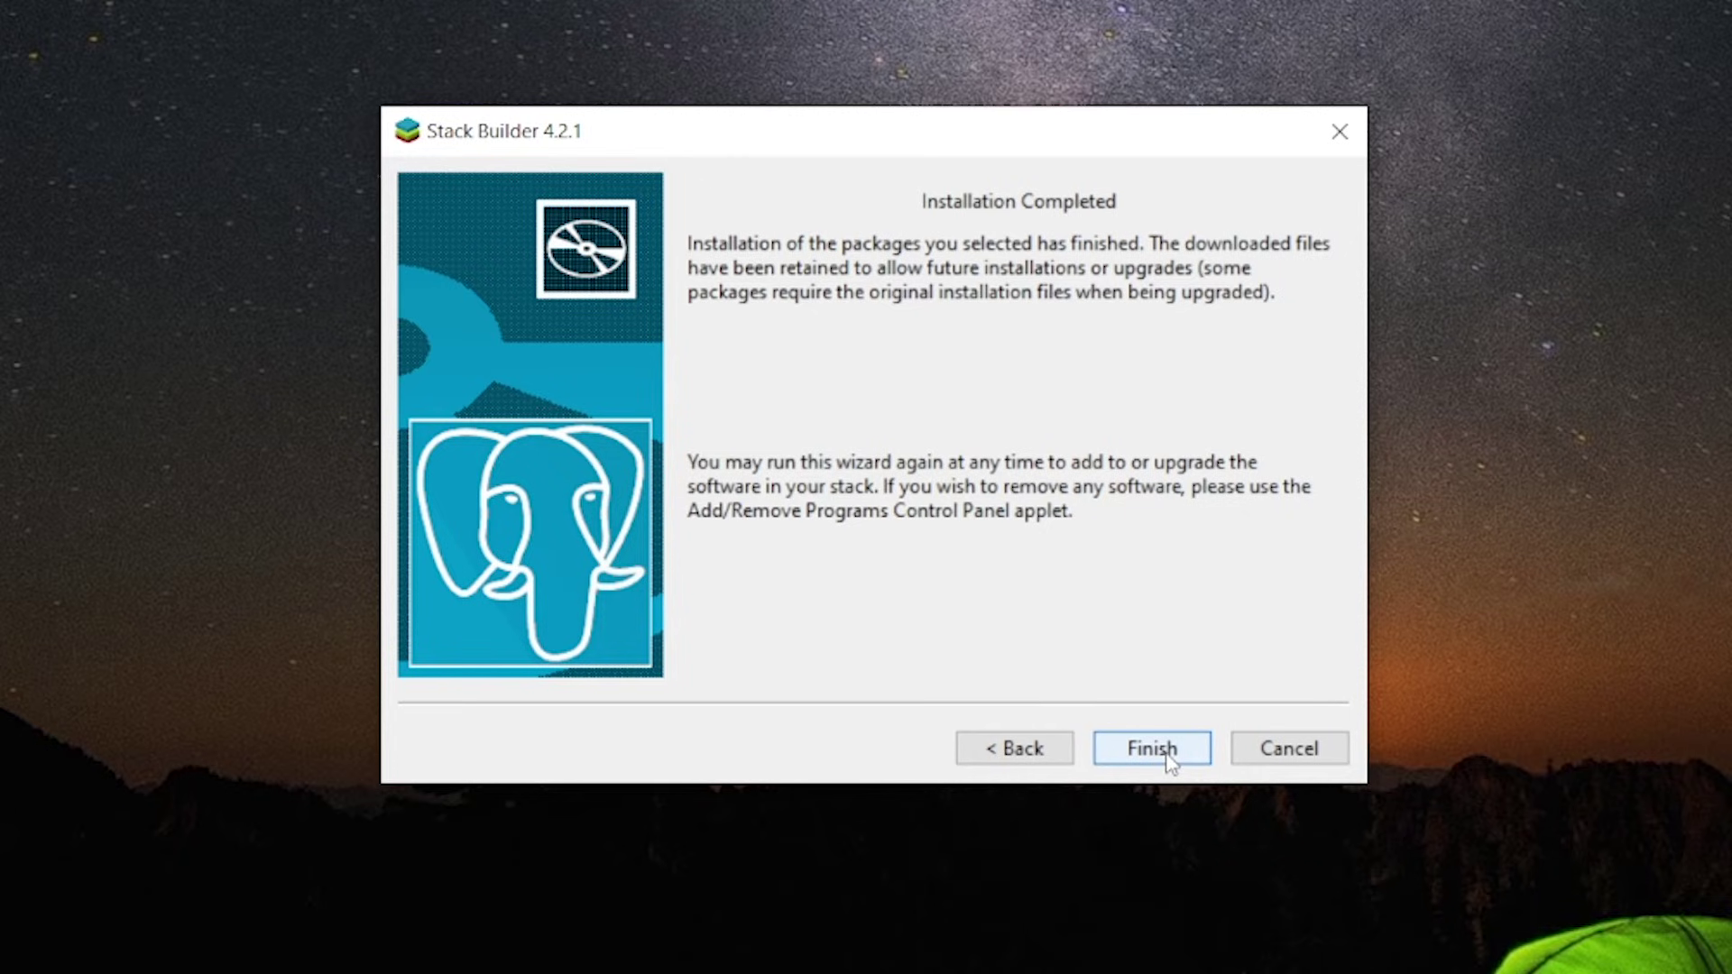
click(1170, 761)
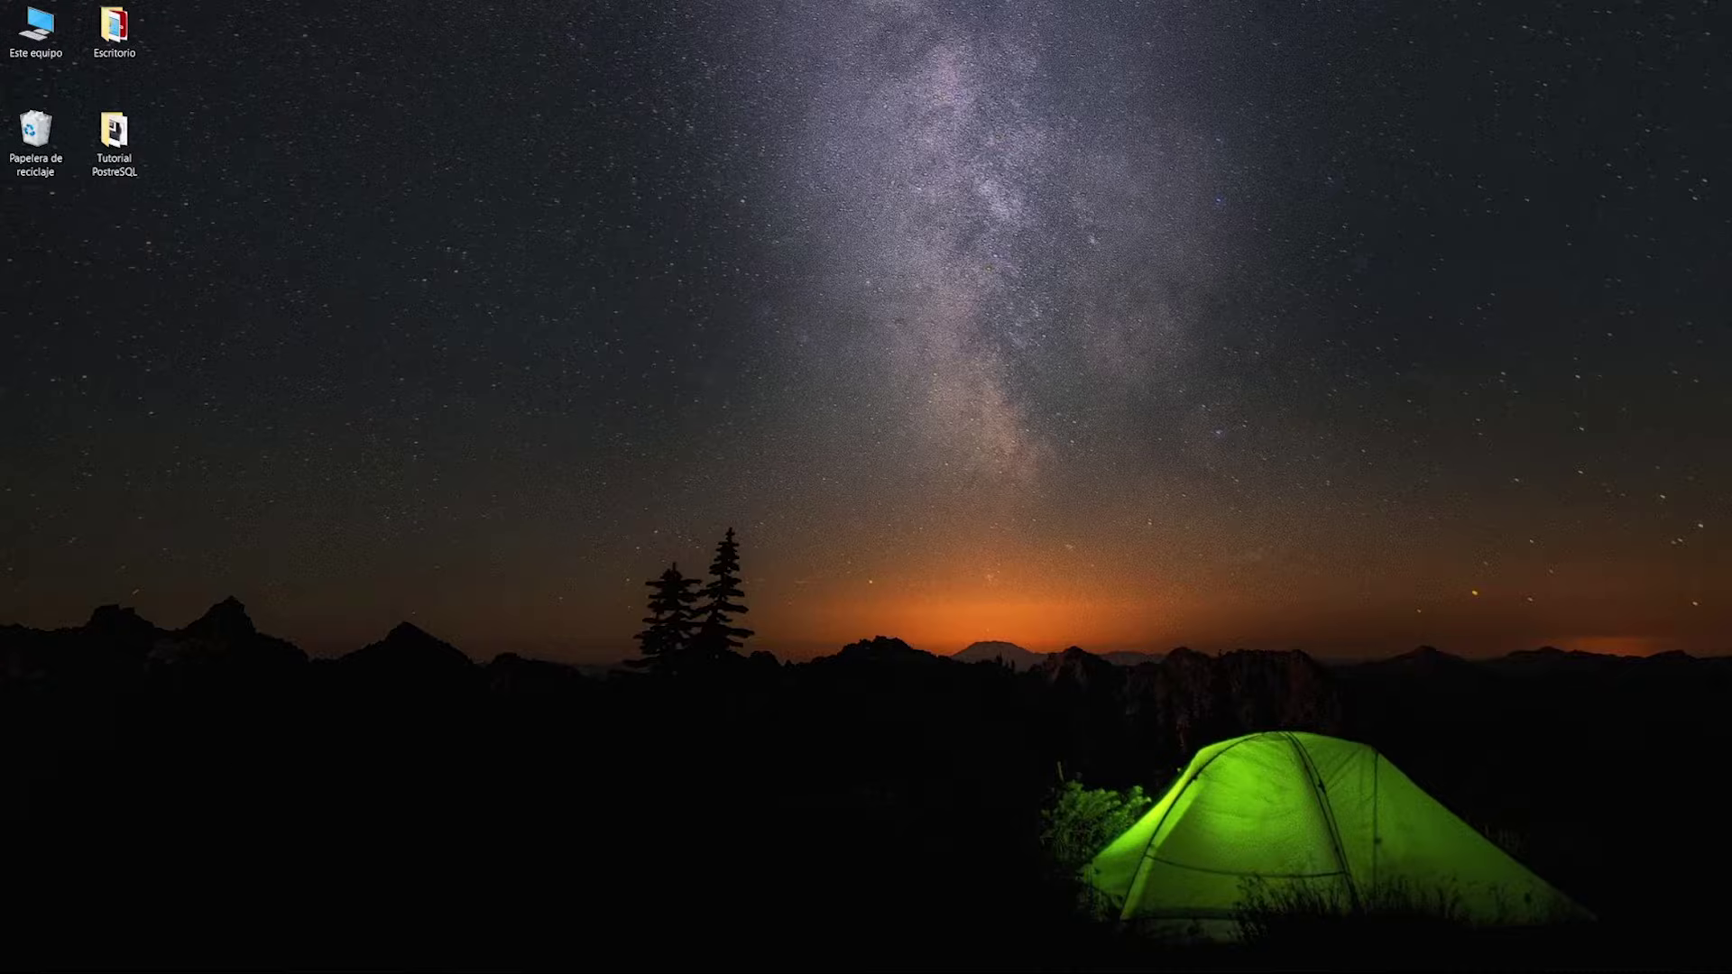
Launch pgAdmin 4 from the PostgreSQL 16 folder in the Start menu
click(16, 958)
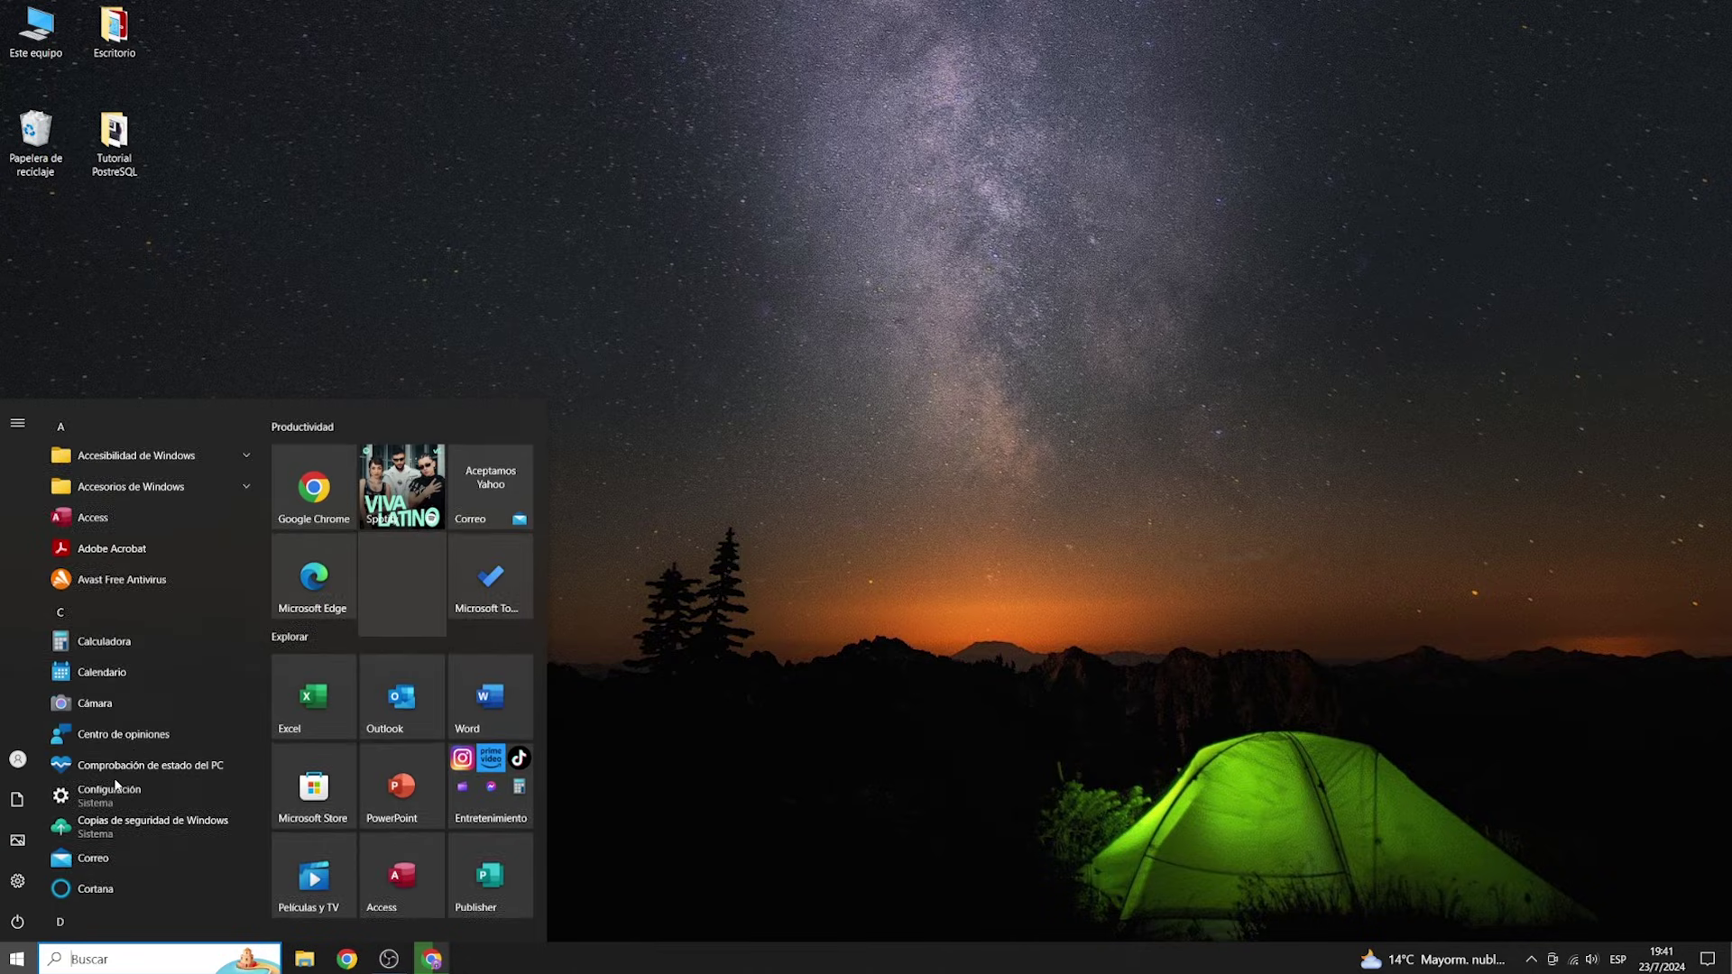
scroll(151, 720, down, 10)
scroll(154, 720, down, 8)
scroll(154, 719, down, 2)
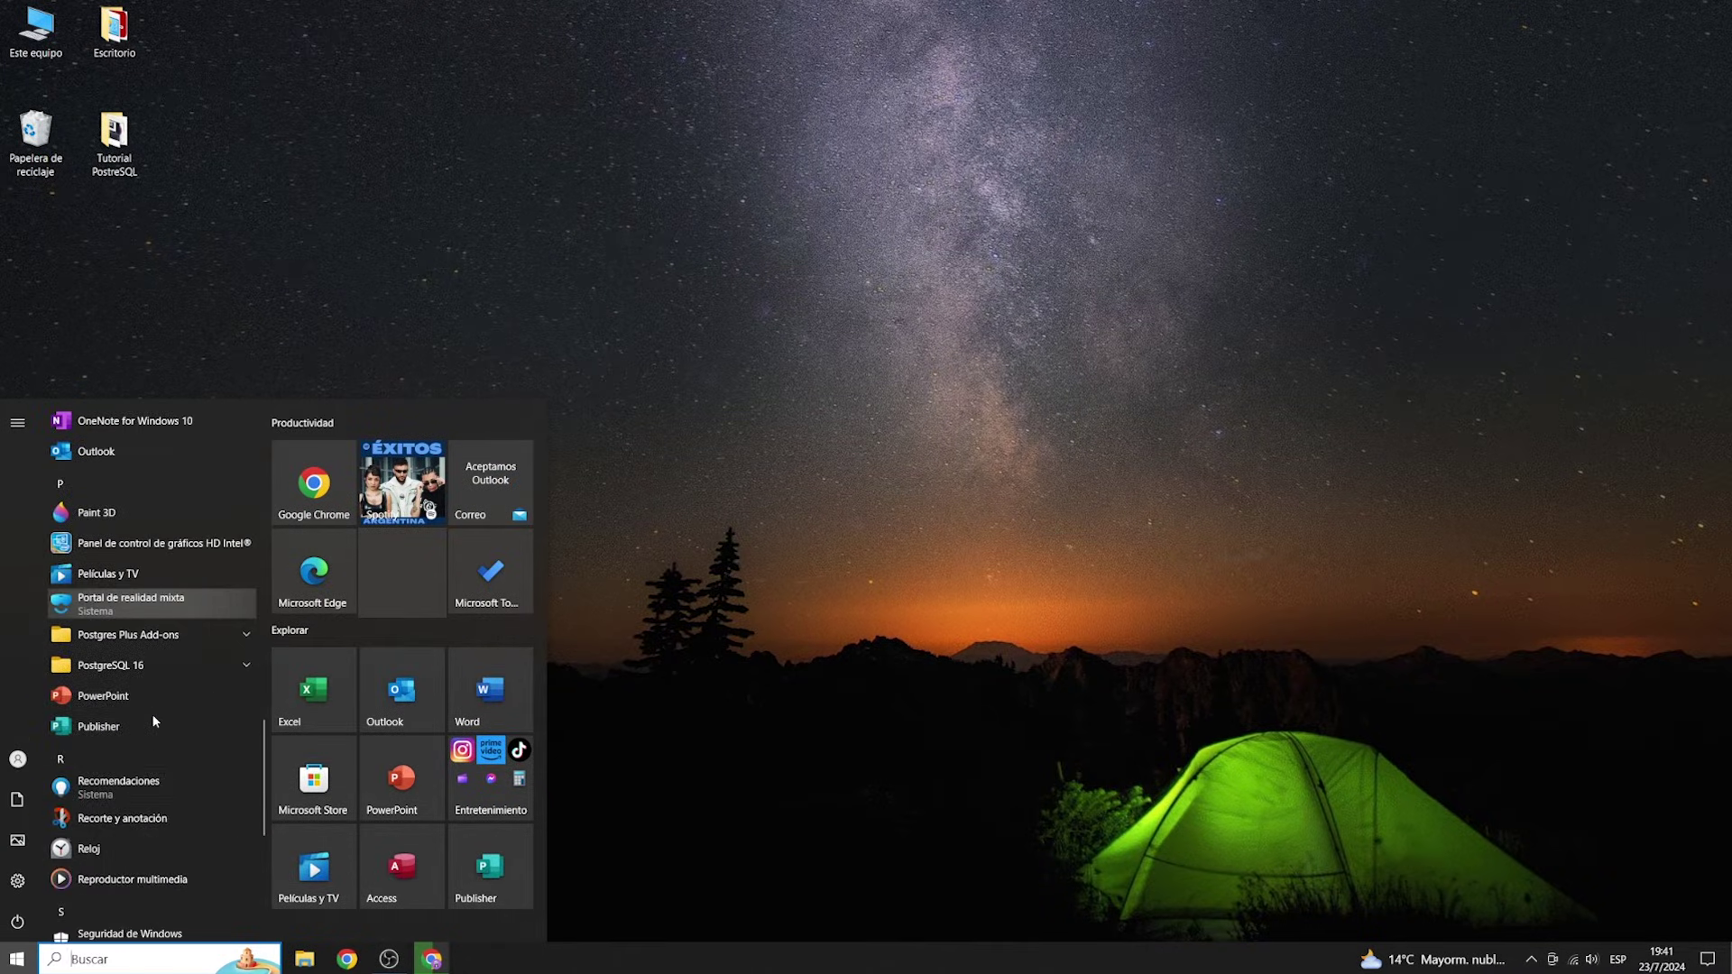
click(247, 667)
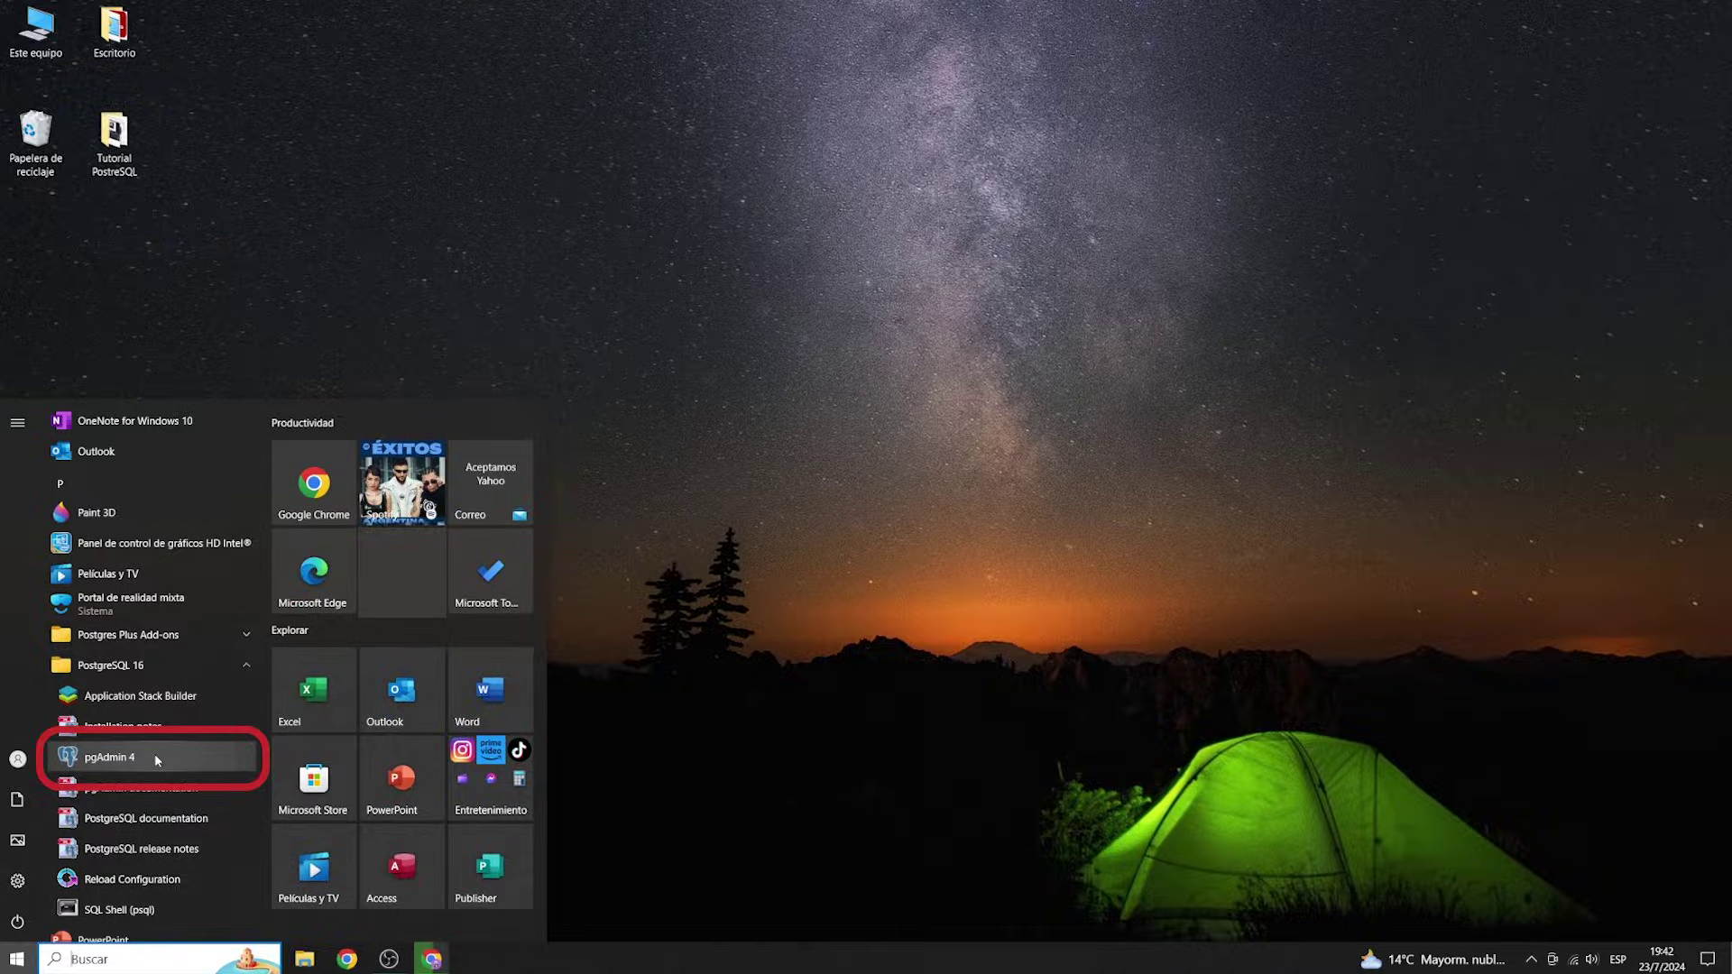
click(154, 756)
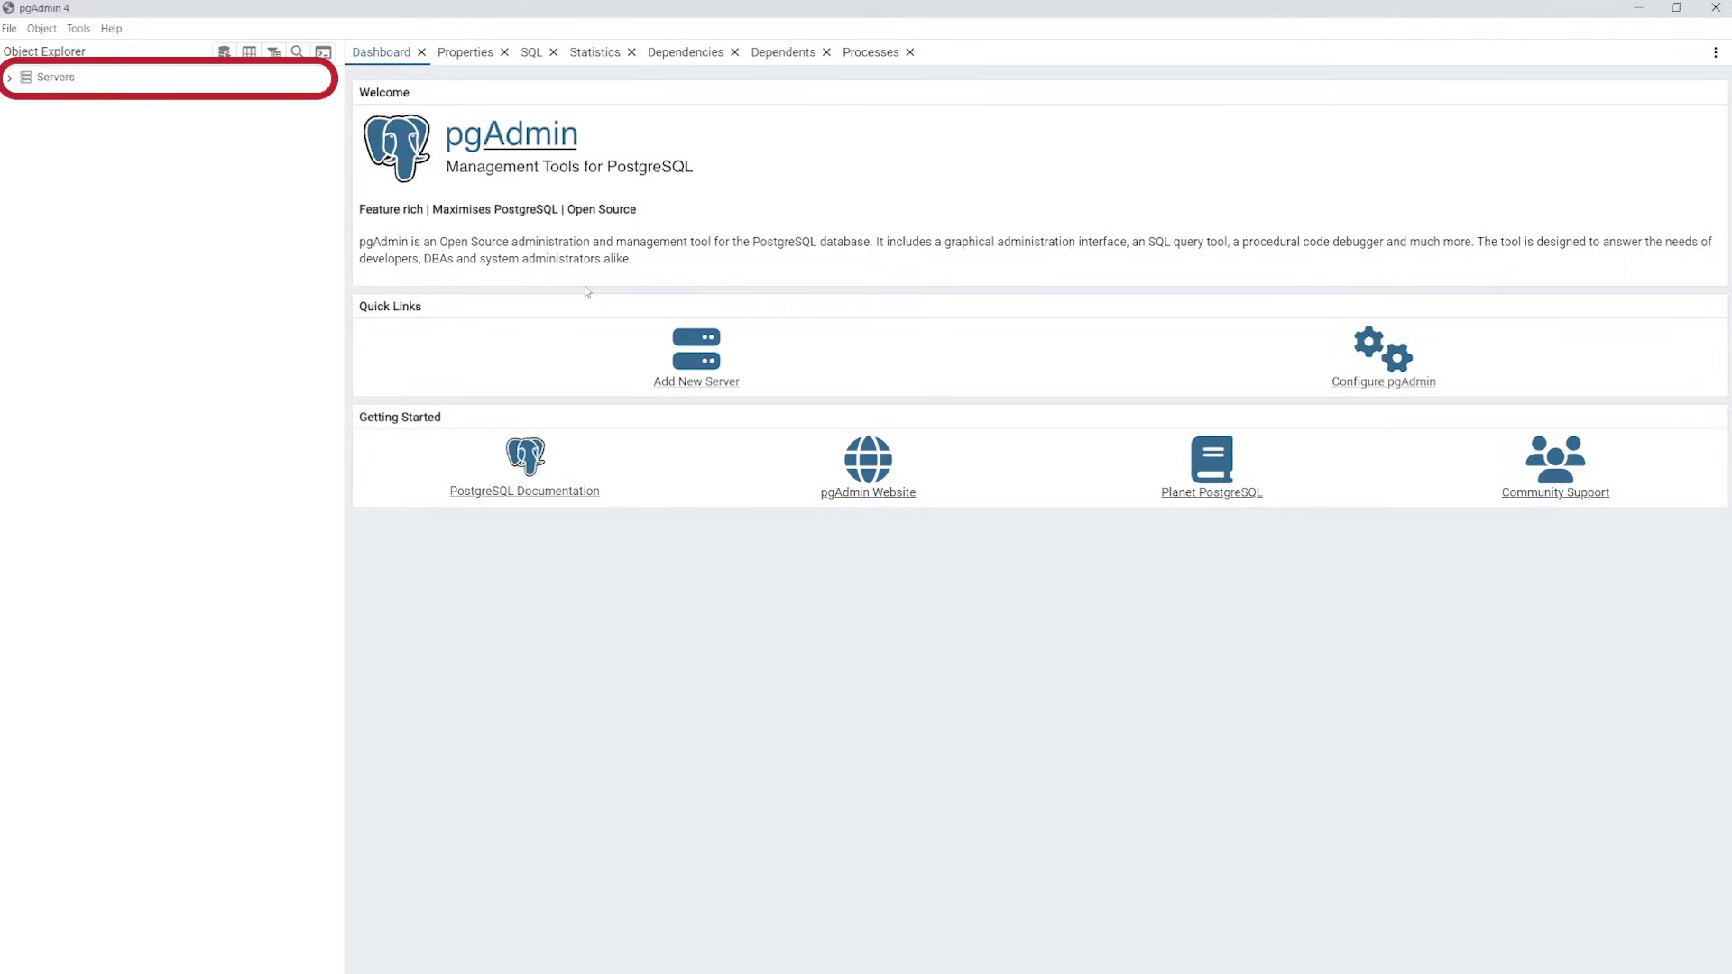
Connect to the PostgreSQL 16 server with the postgres password, saving the password
click(10, 77)
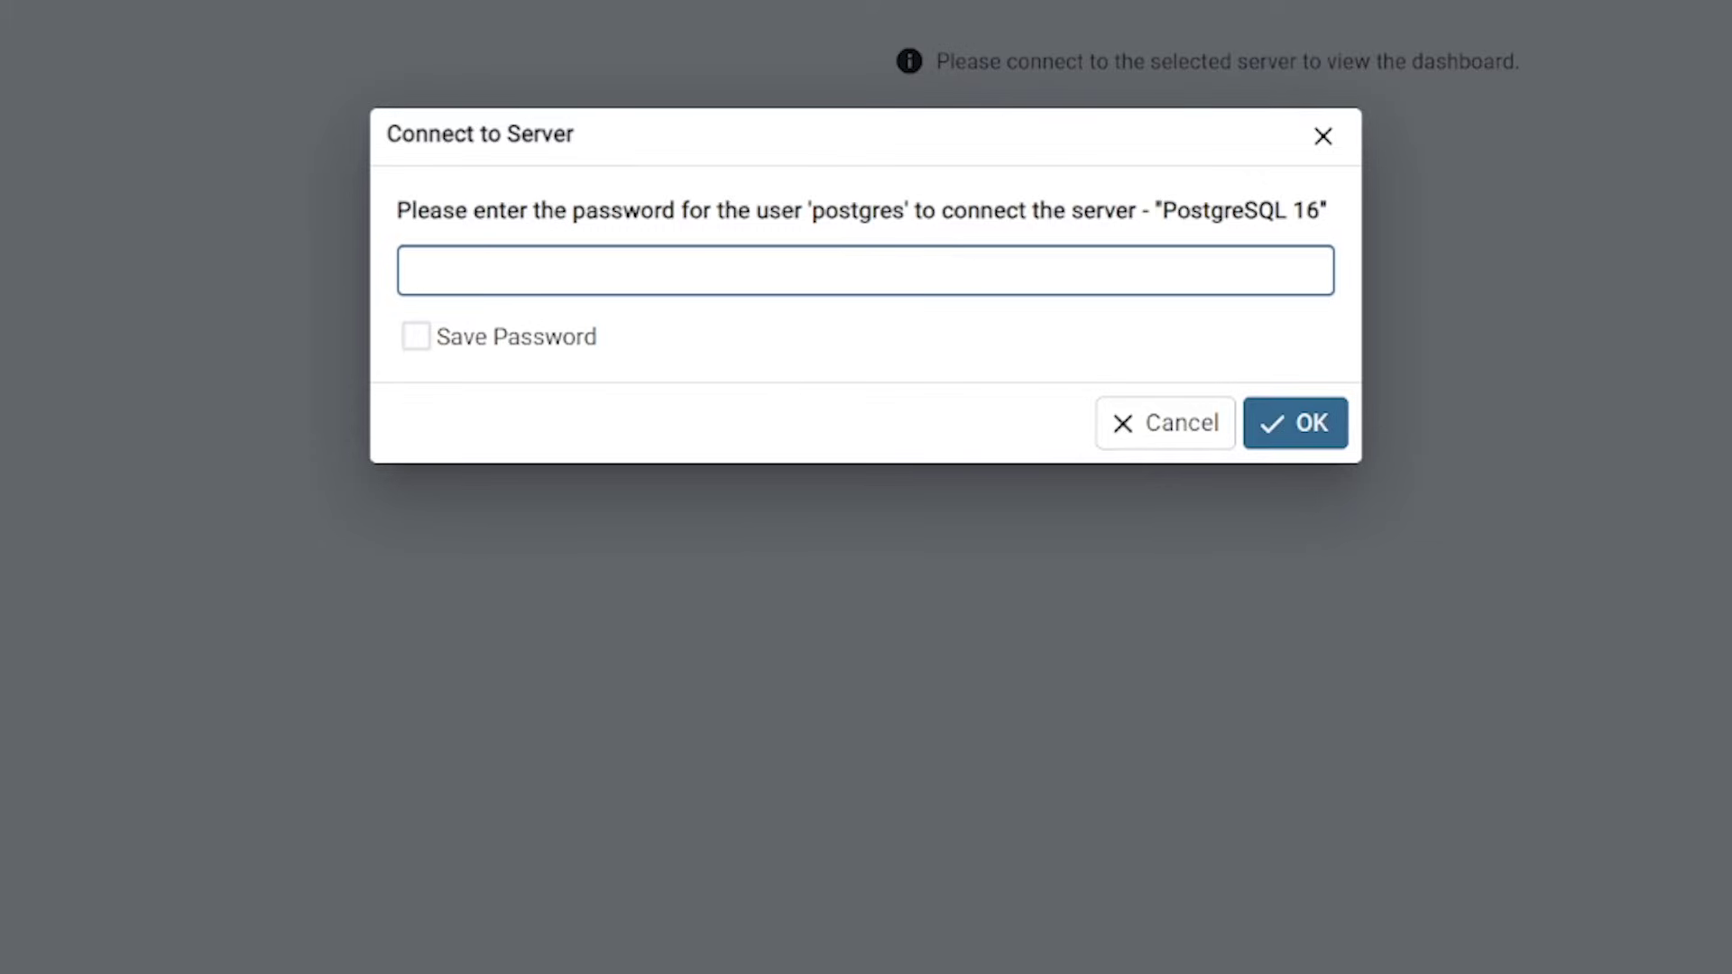
click(418, 341)
click(465, 263)
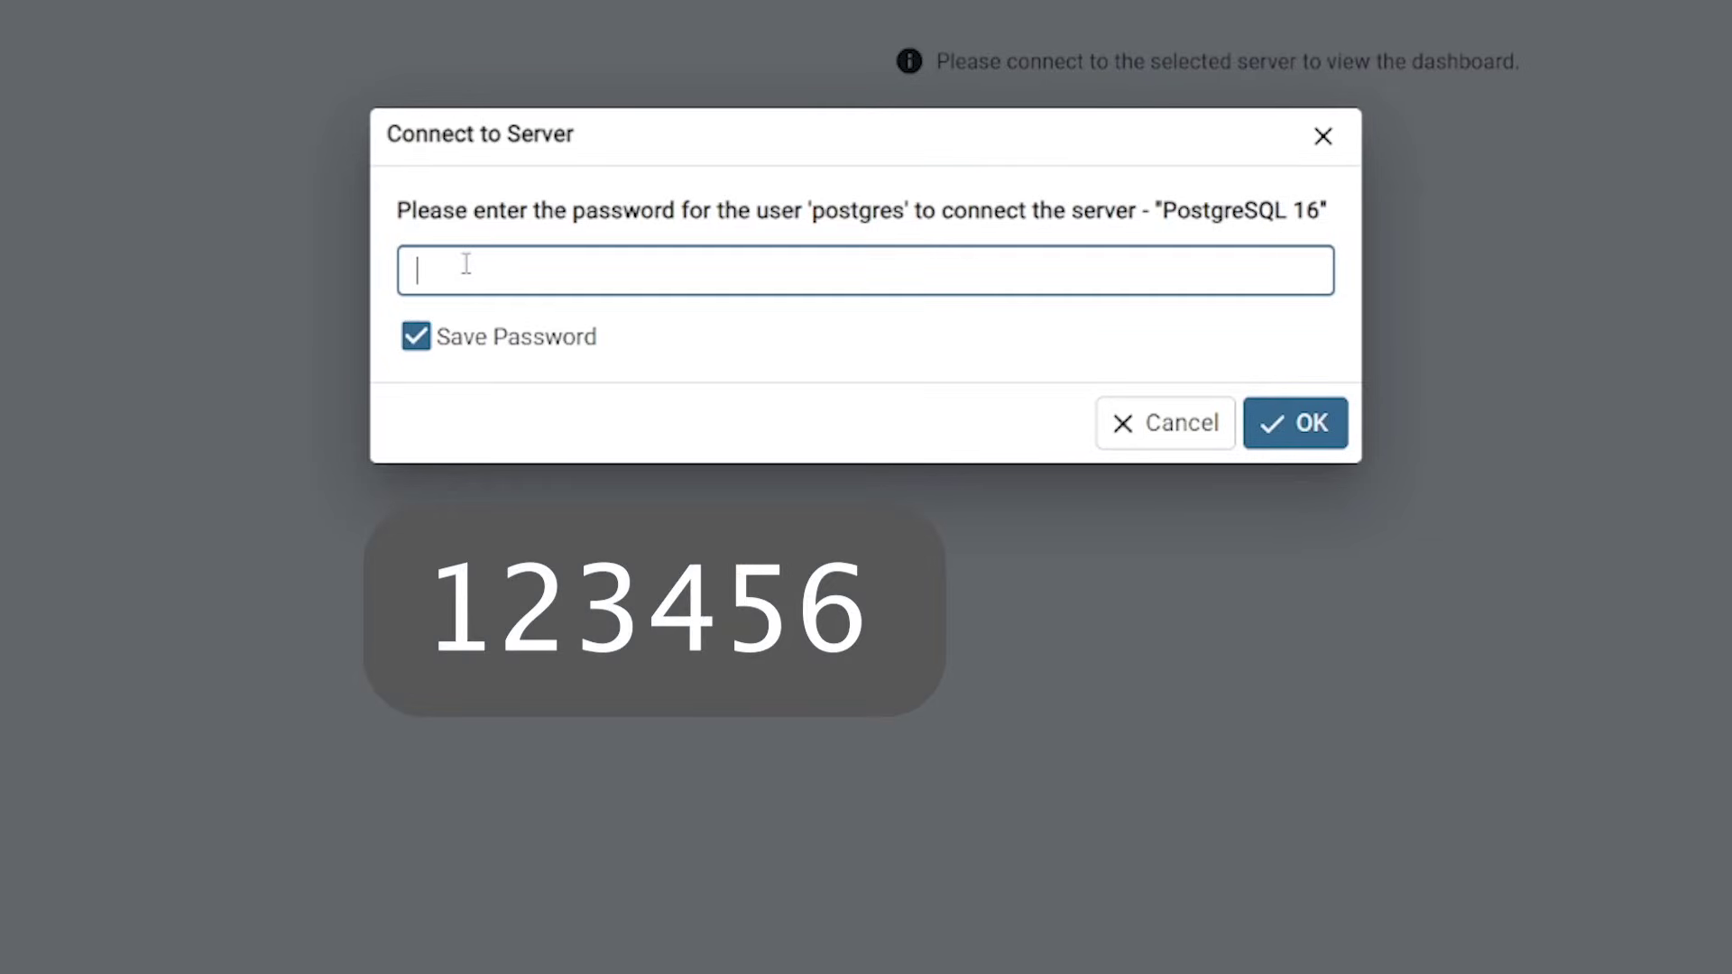
text(123456)
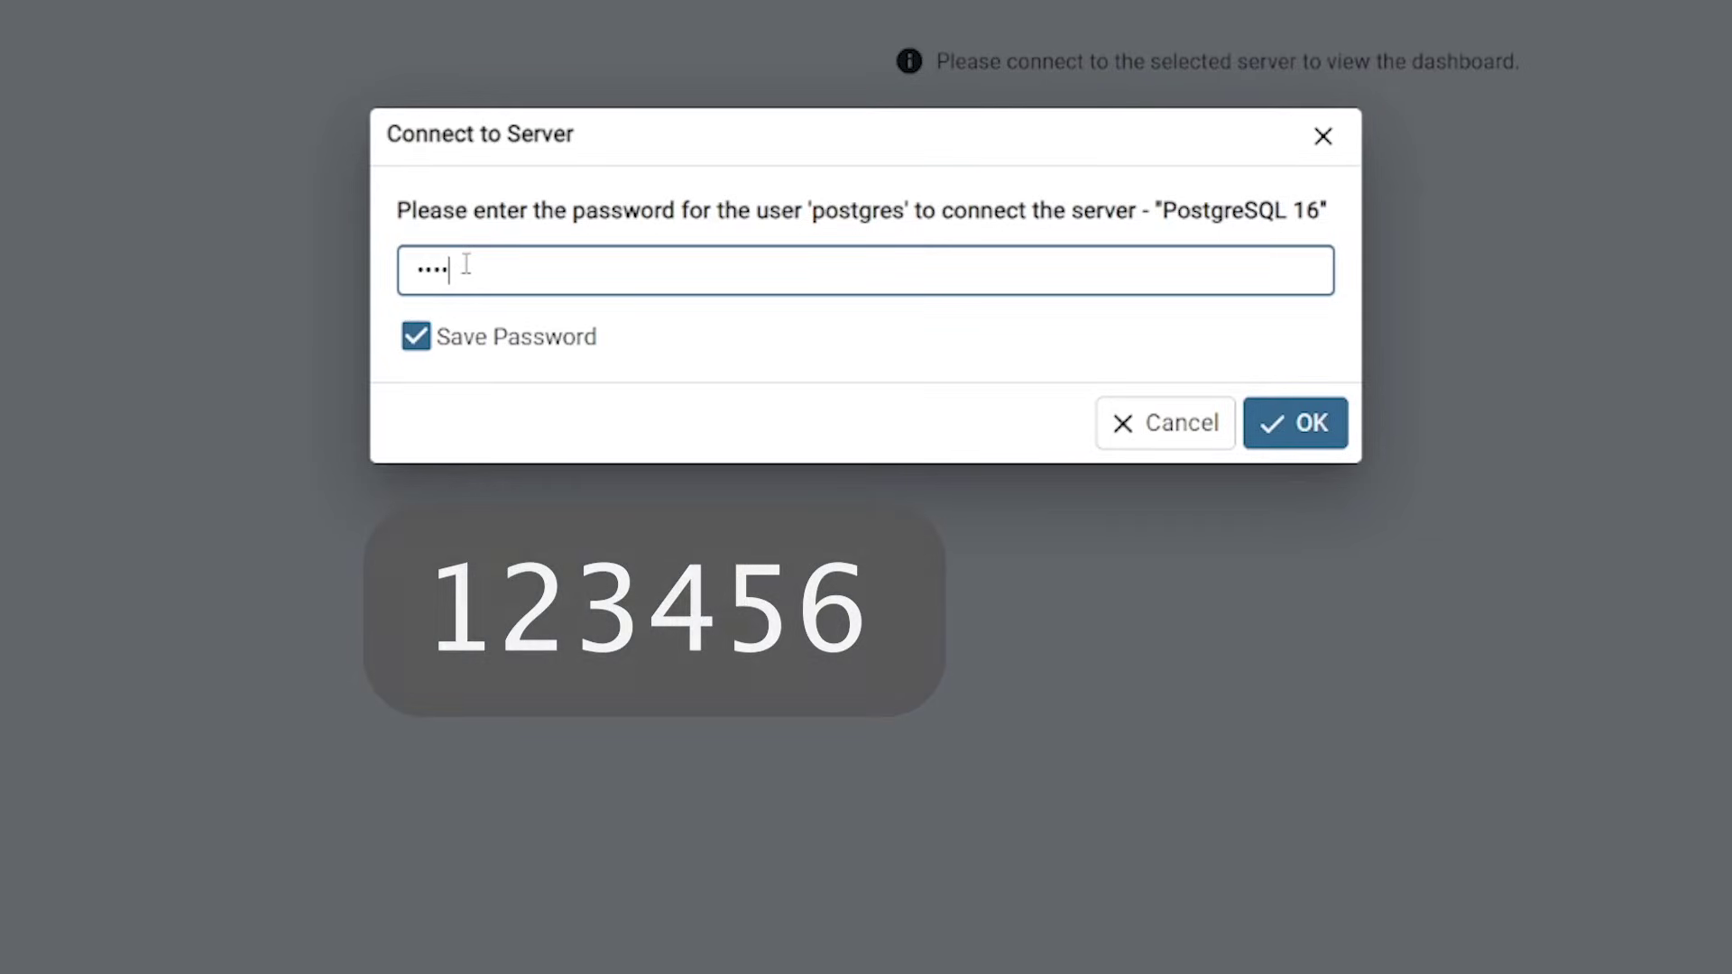
click(1328, 433)
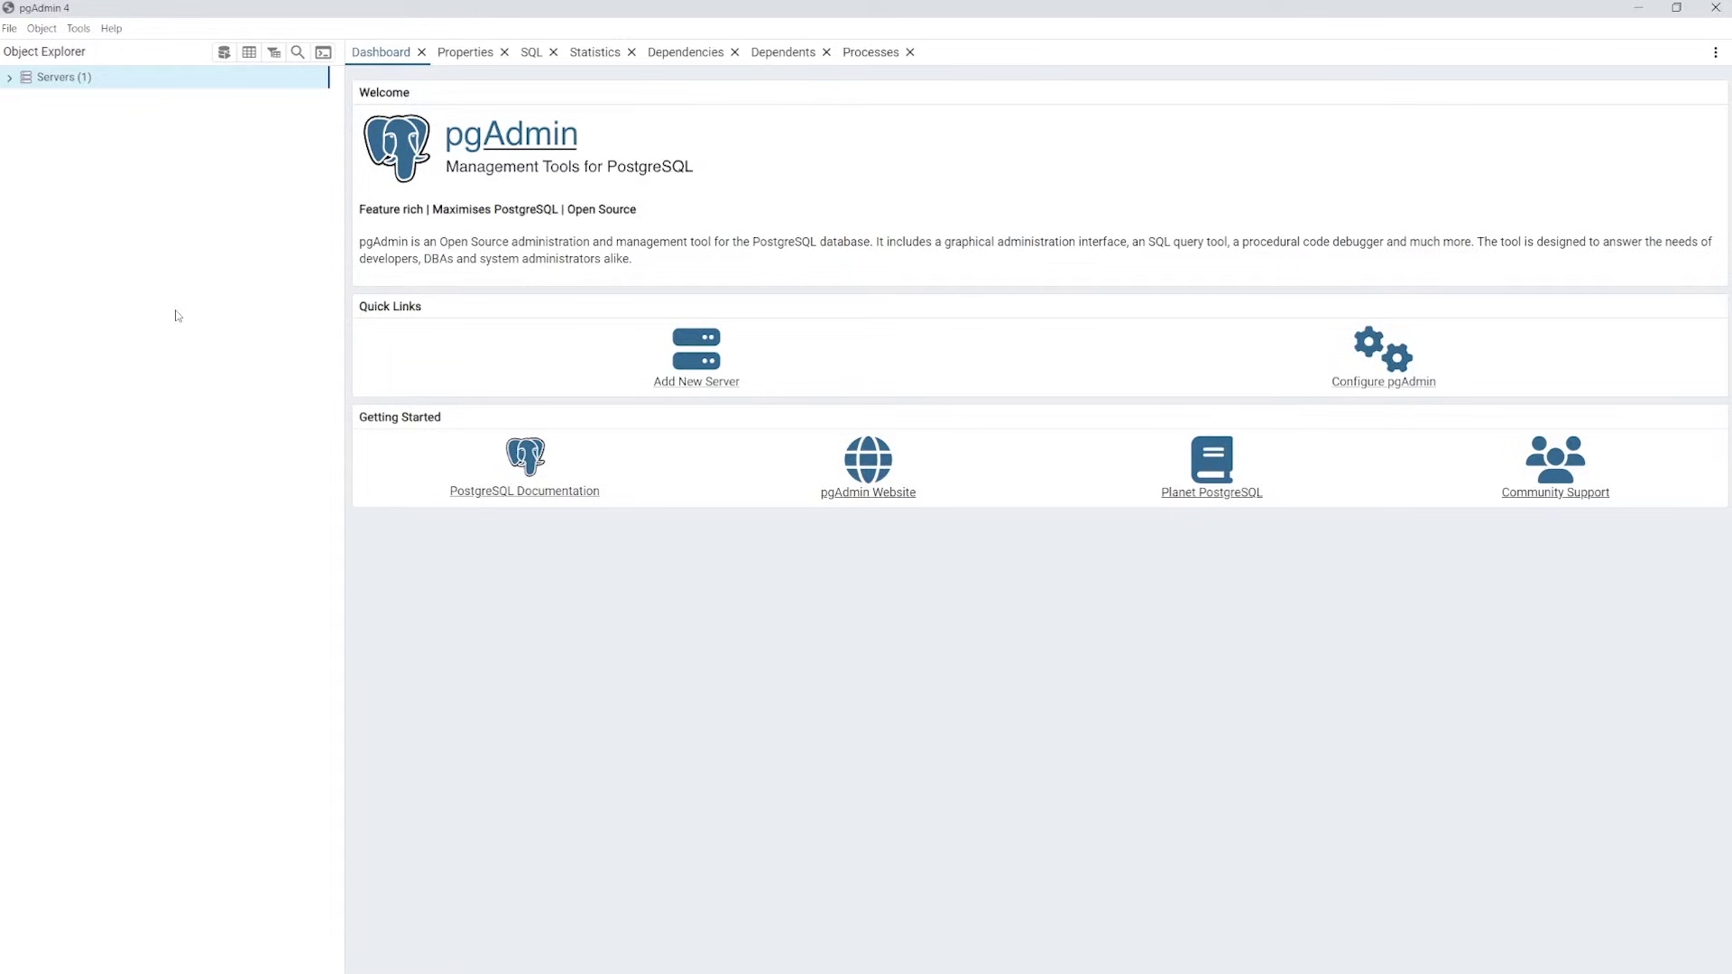
Close the Dashboard, Properties, SQL, Statistics, Dependencies, Dependents and Processes tabs
click(421, 52)
click(419, 52)
click(385, 53)
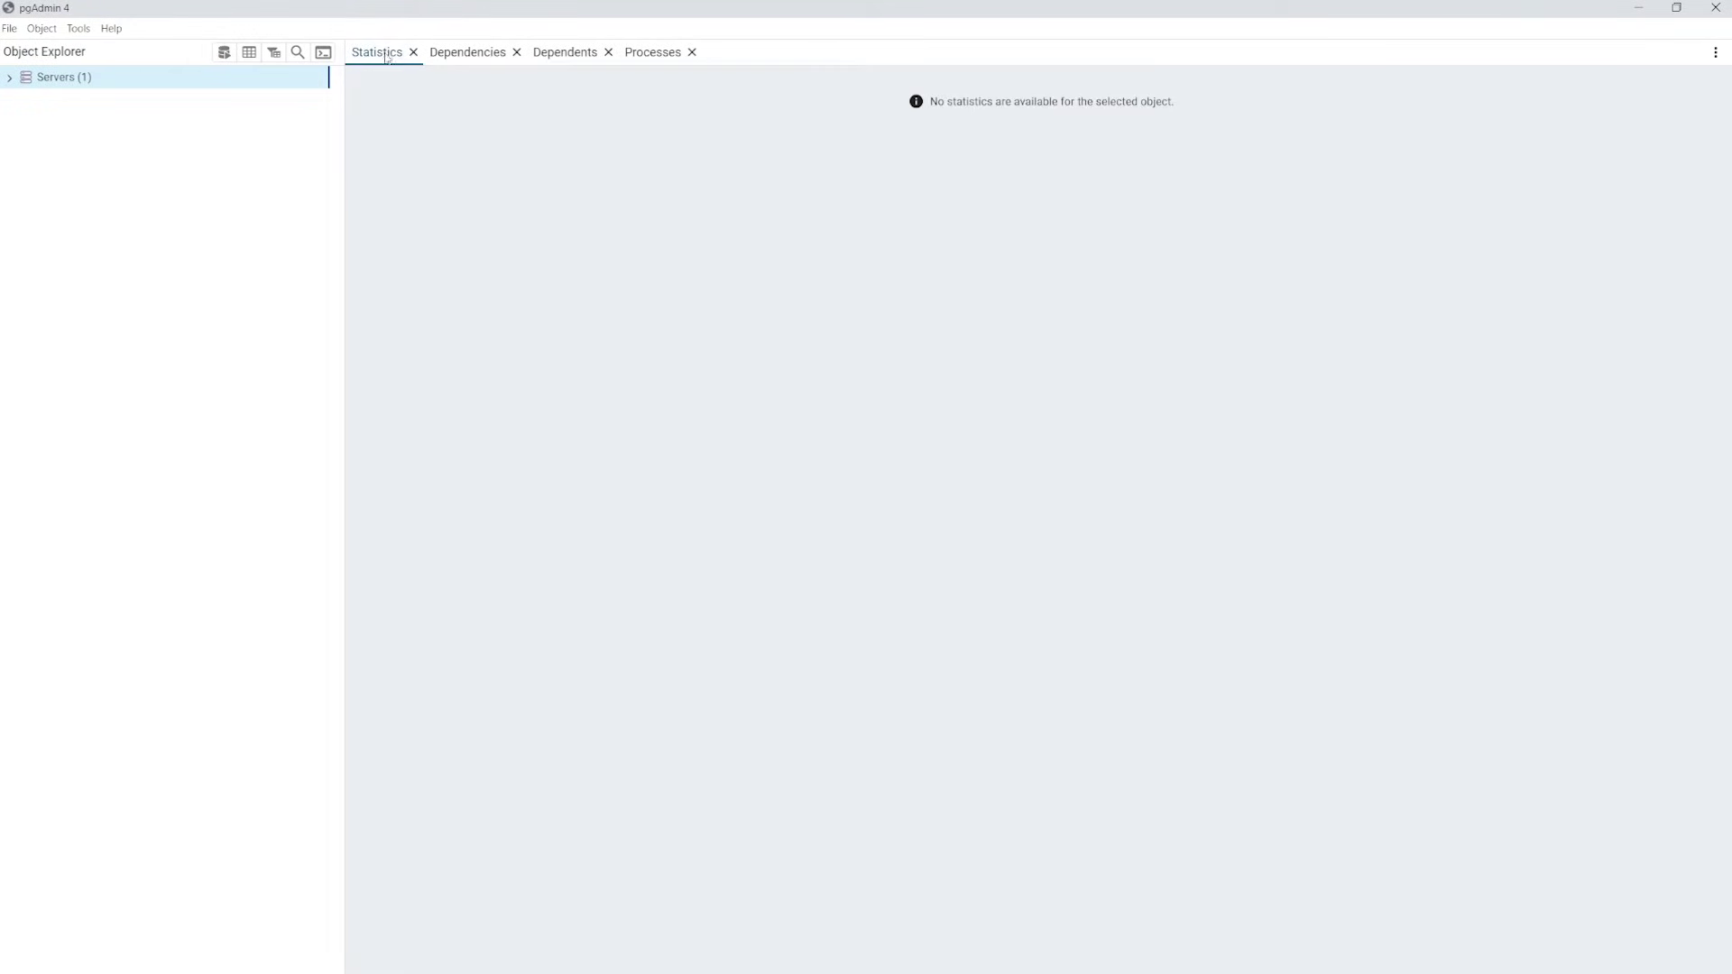
click(413, 52)
click(439, 52)
click(426, 53)
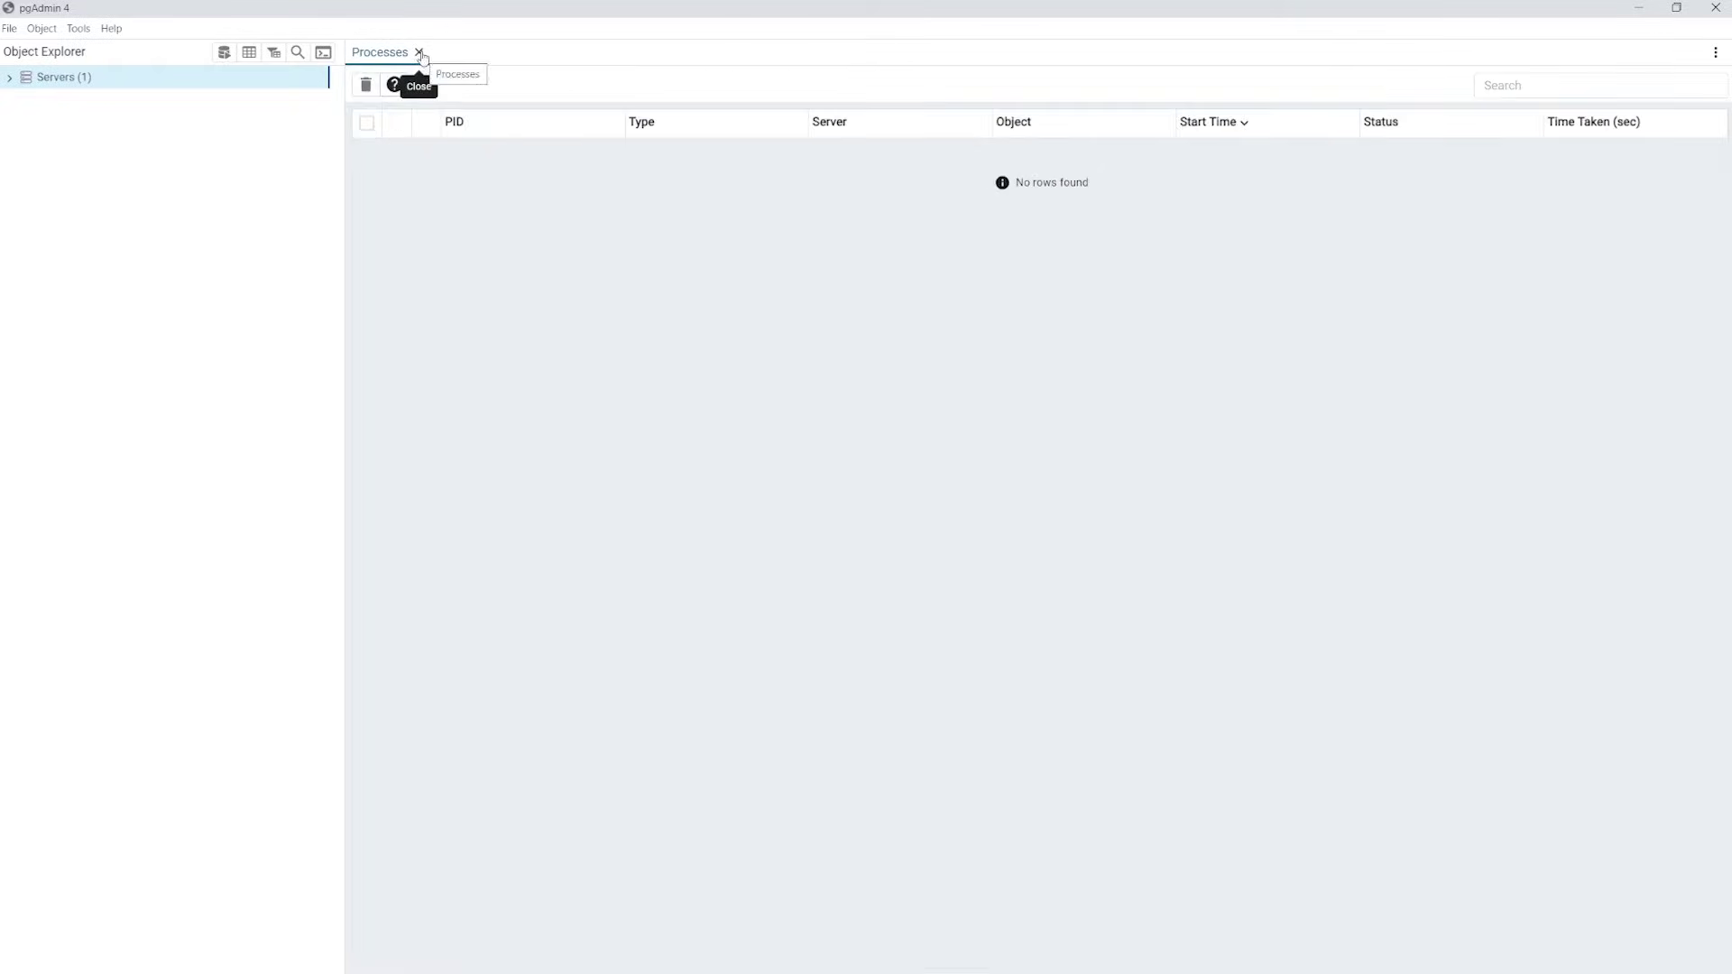
click(419, 52)
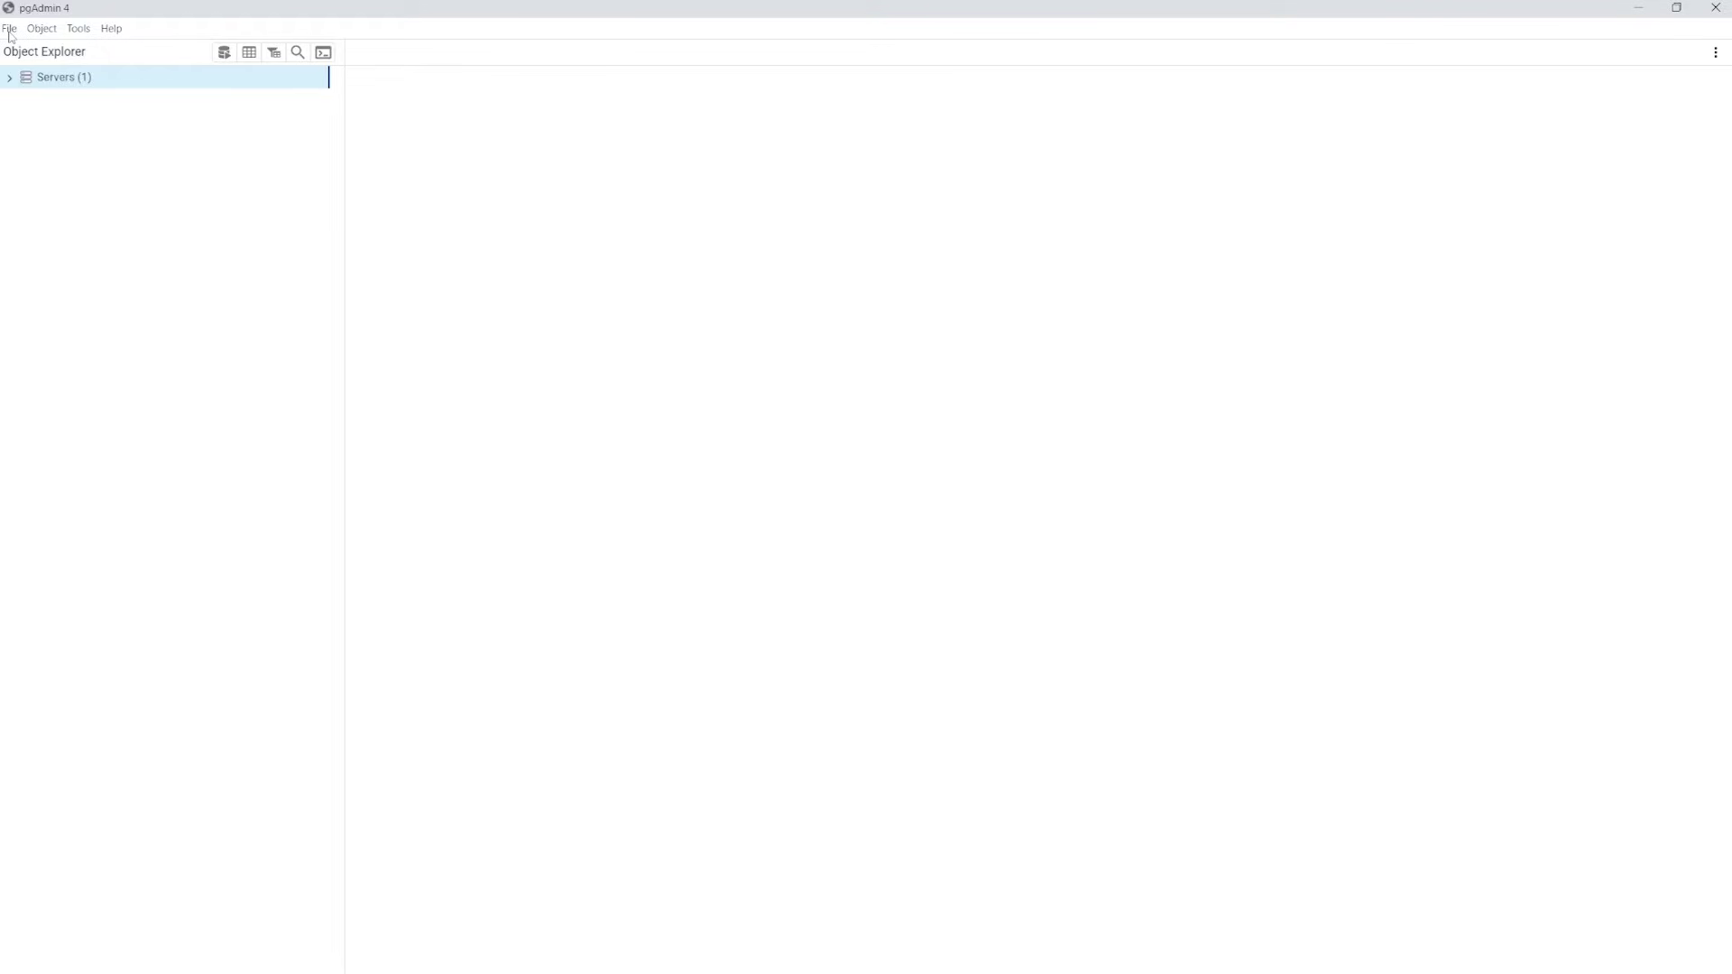
Set pgAdmin's user language to Spanish in Preferences, save it, and refresh the interface
click(10, 31)
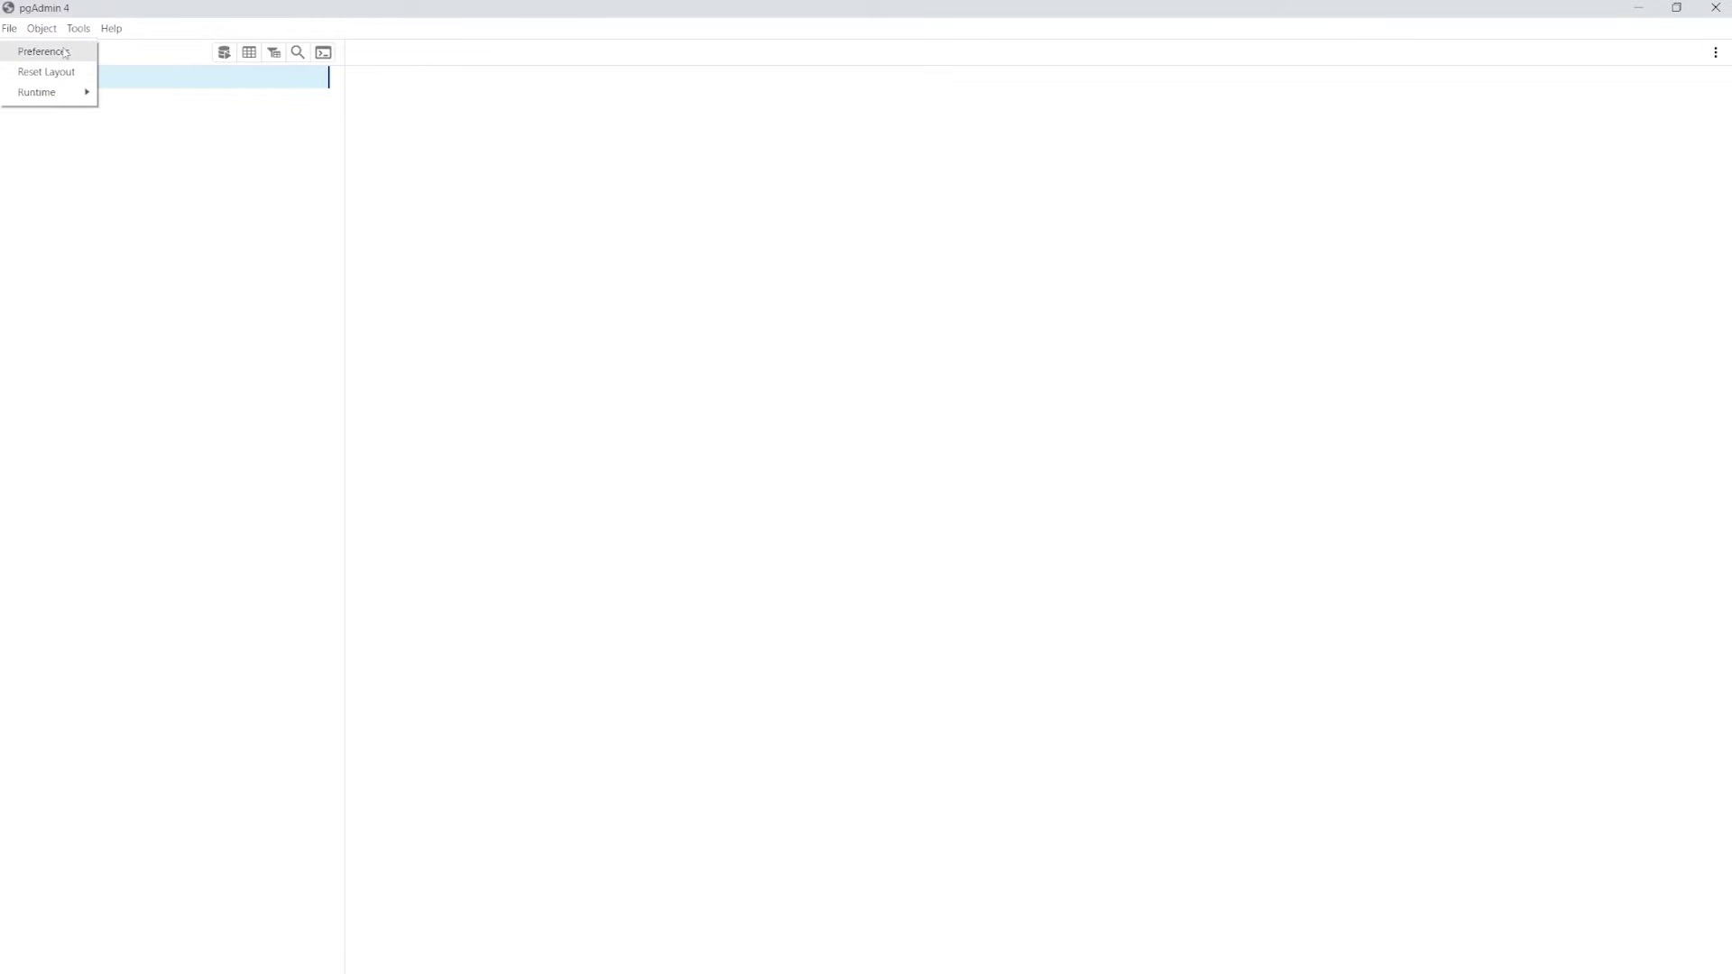
click(65, 51)
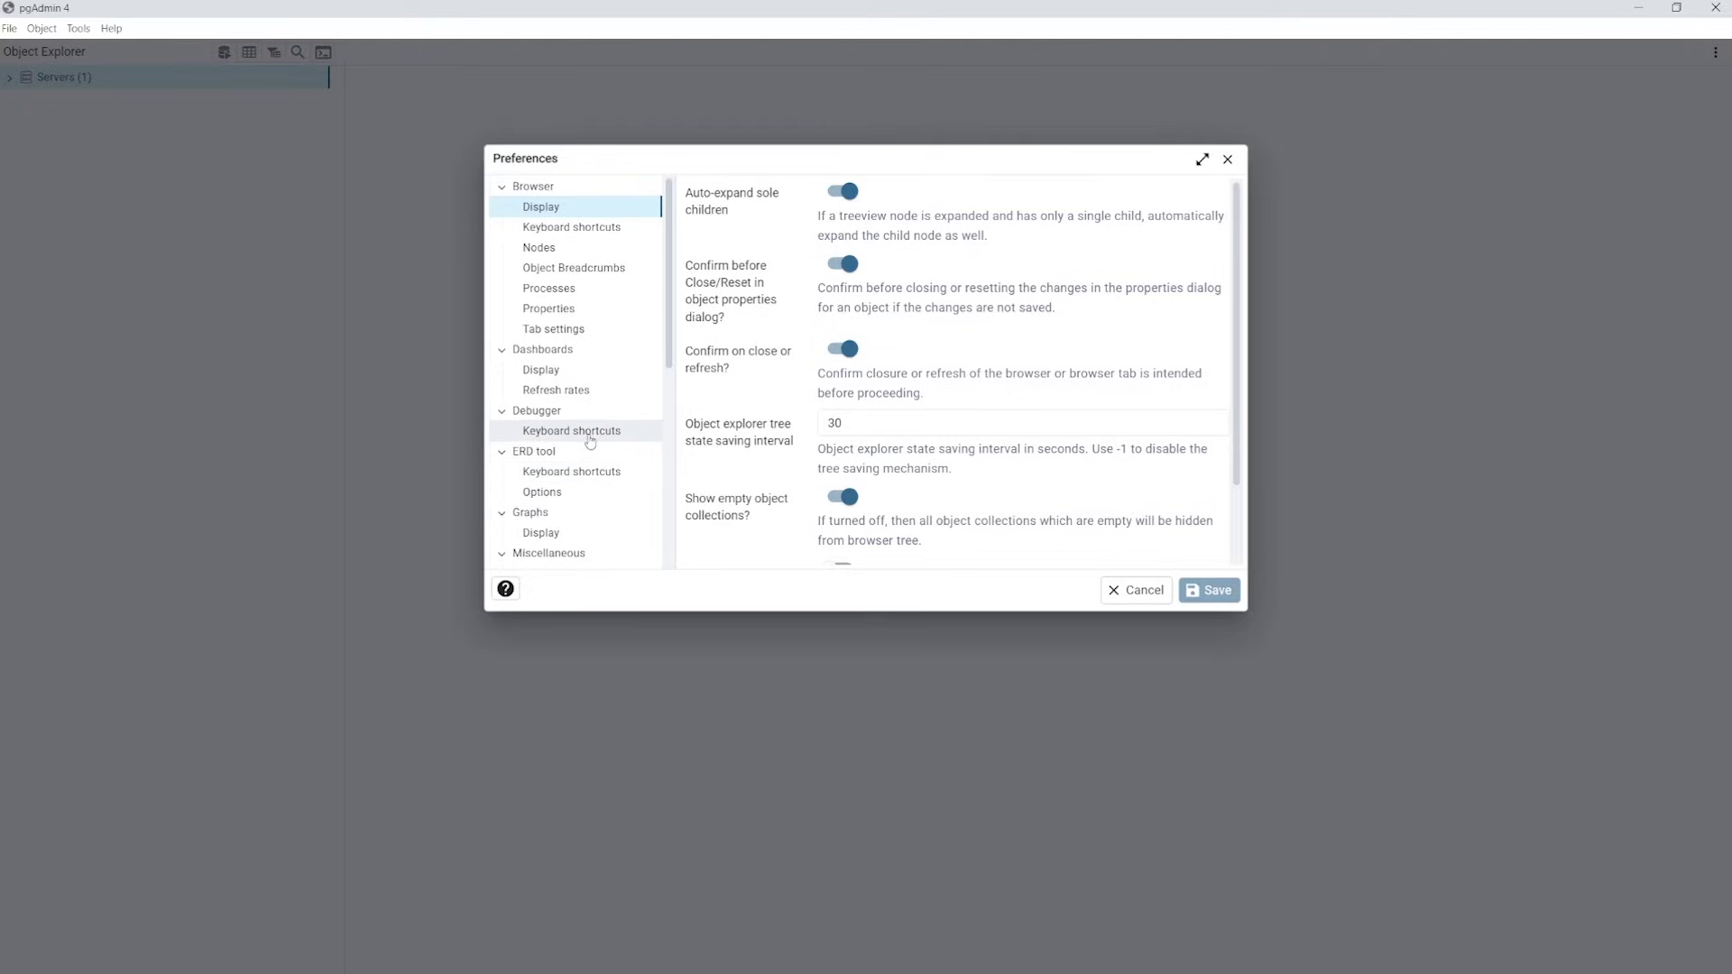
scroll(585, 415, down, 3)
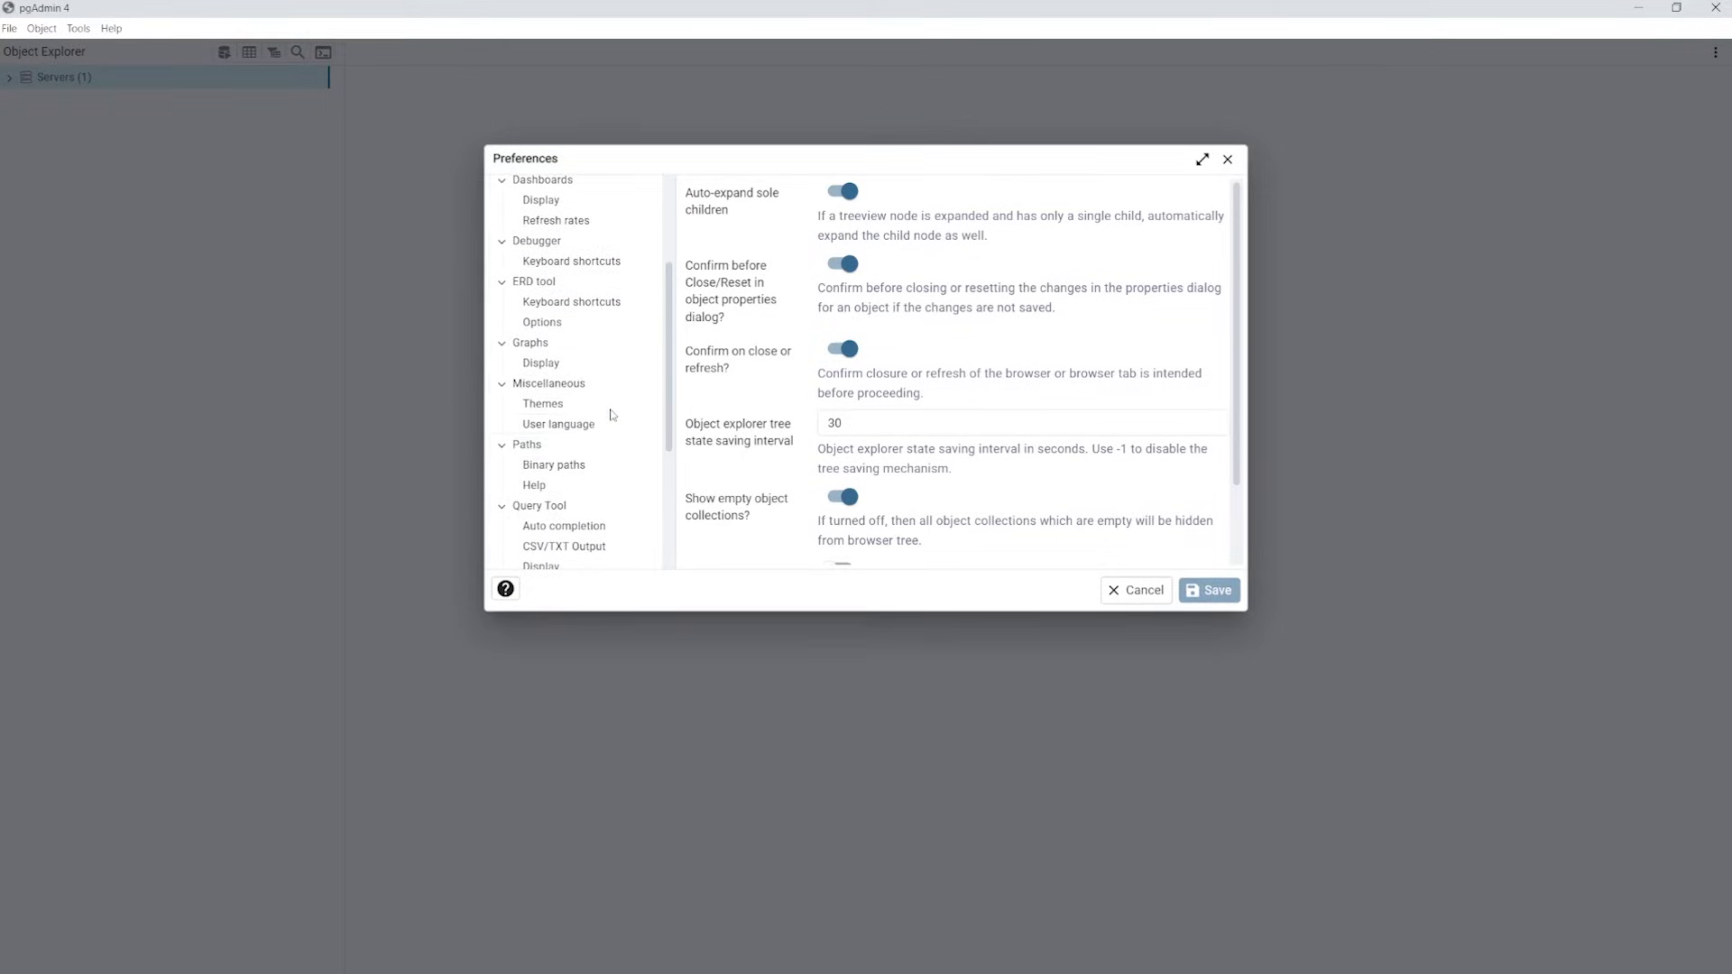
click(565, 428)
click(981, 196)
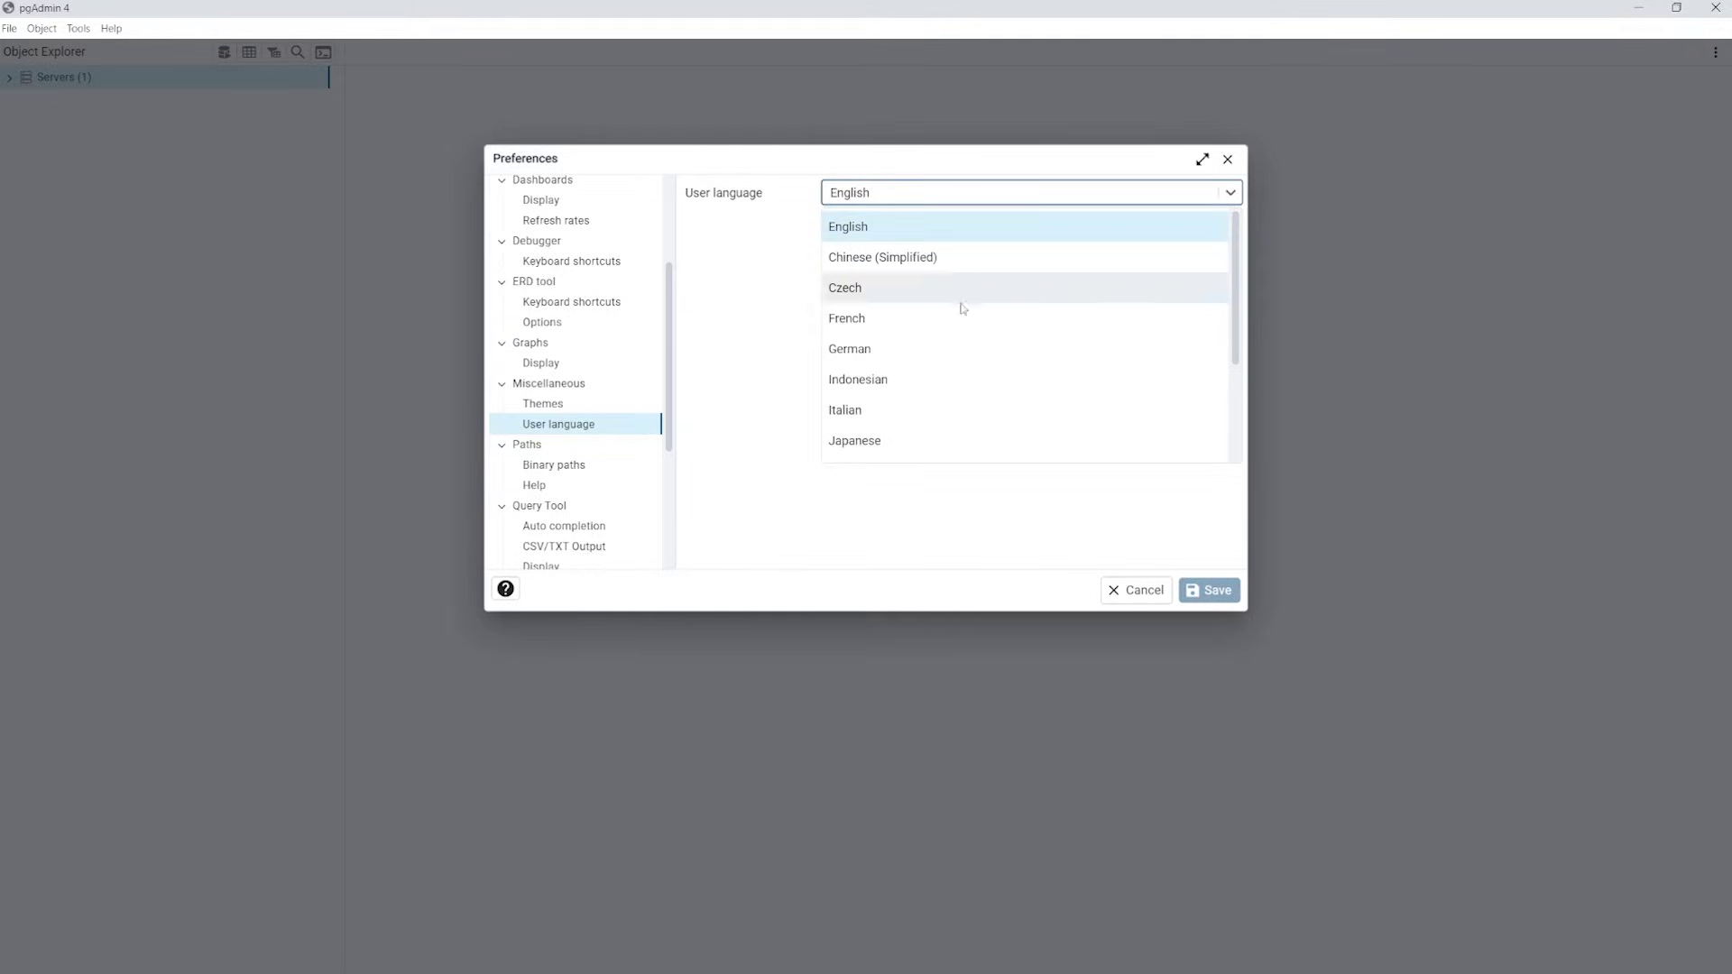
scroll(957, 352, down, 1)
scroll(957, 352, down, 1)
click(987, 449)
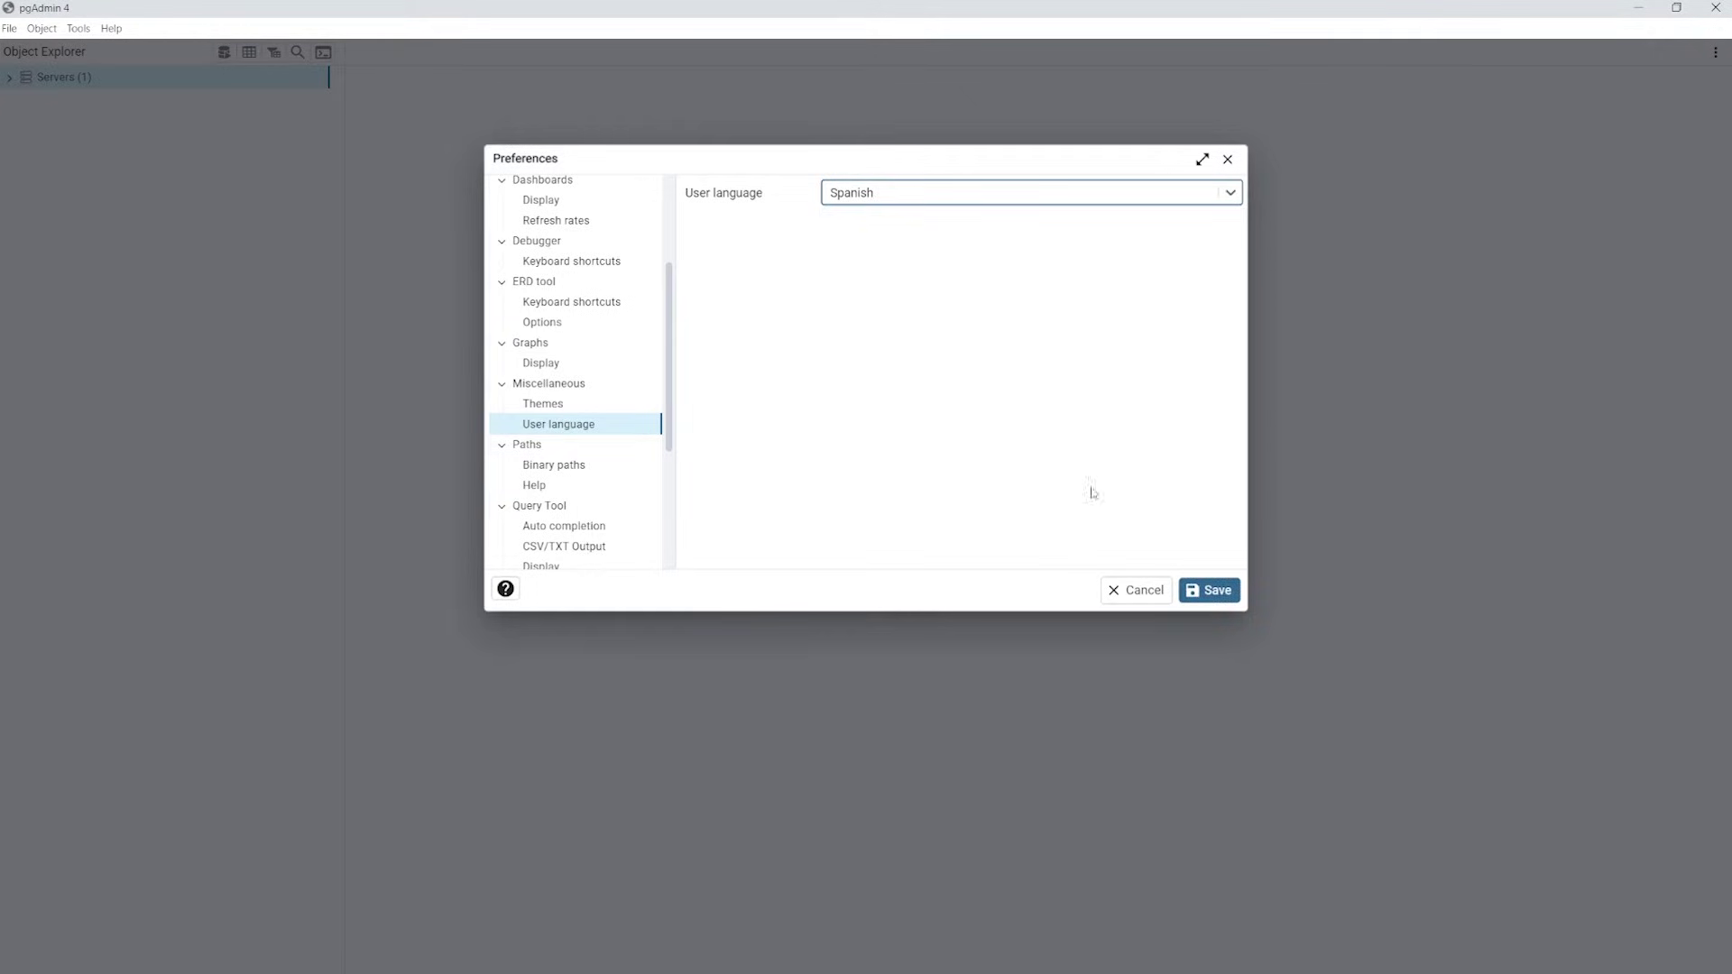
click(1211, 592)
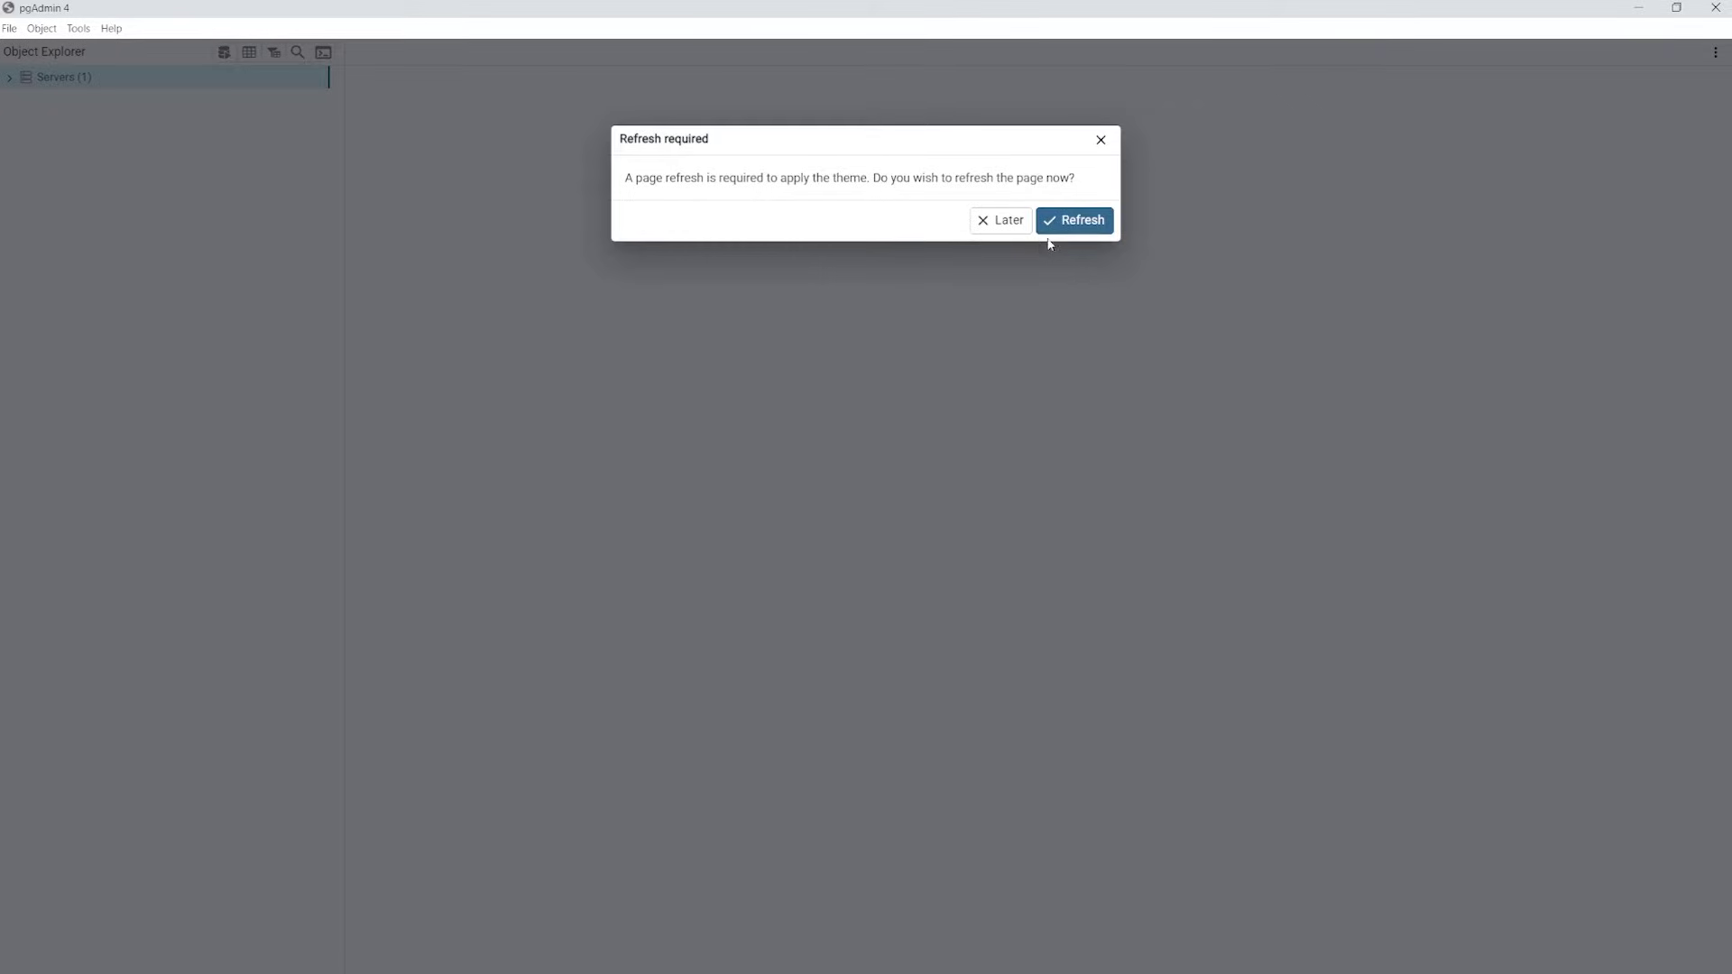
click(1055, 221)
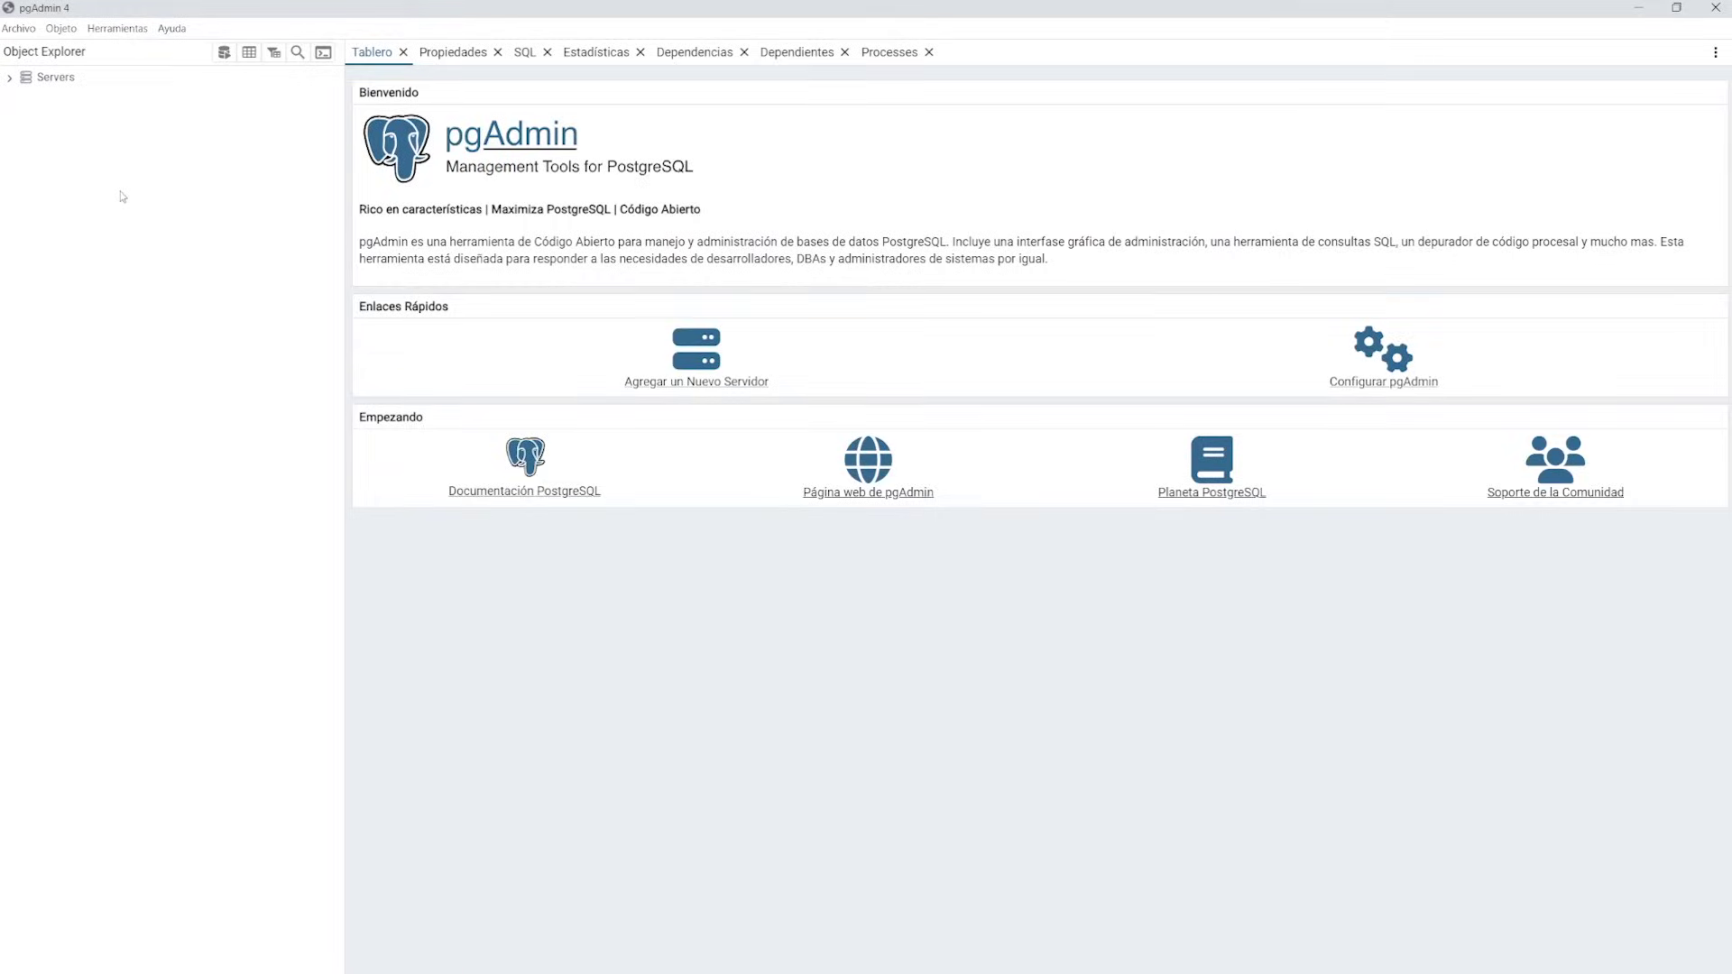
Close the Tablero, Propiedades, SQL, Estadísticas, Dependencias, Dependientes and Processes tabs
click(402, 52)
click(425, 52)
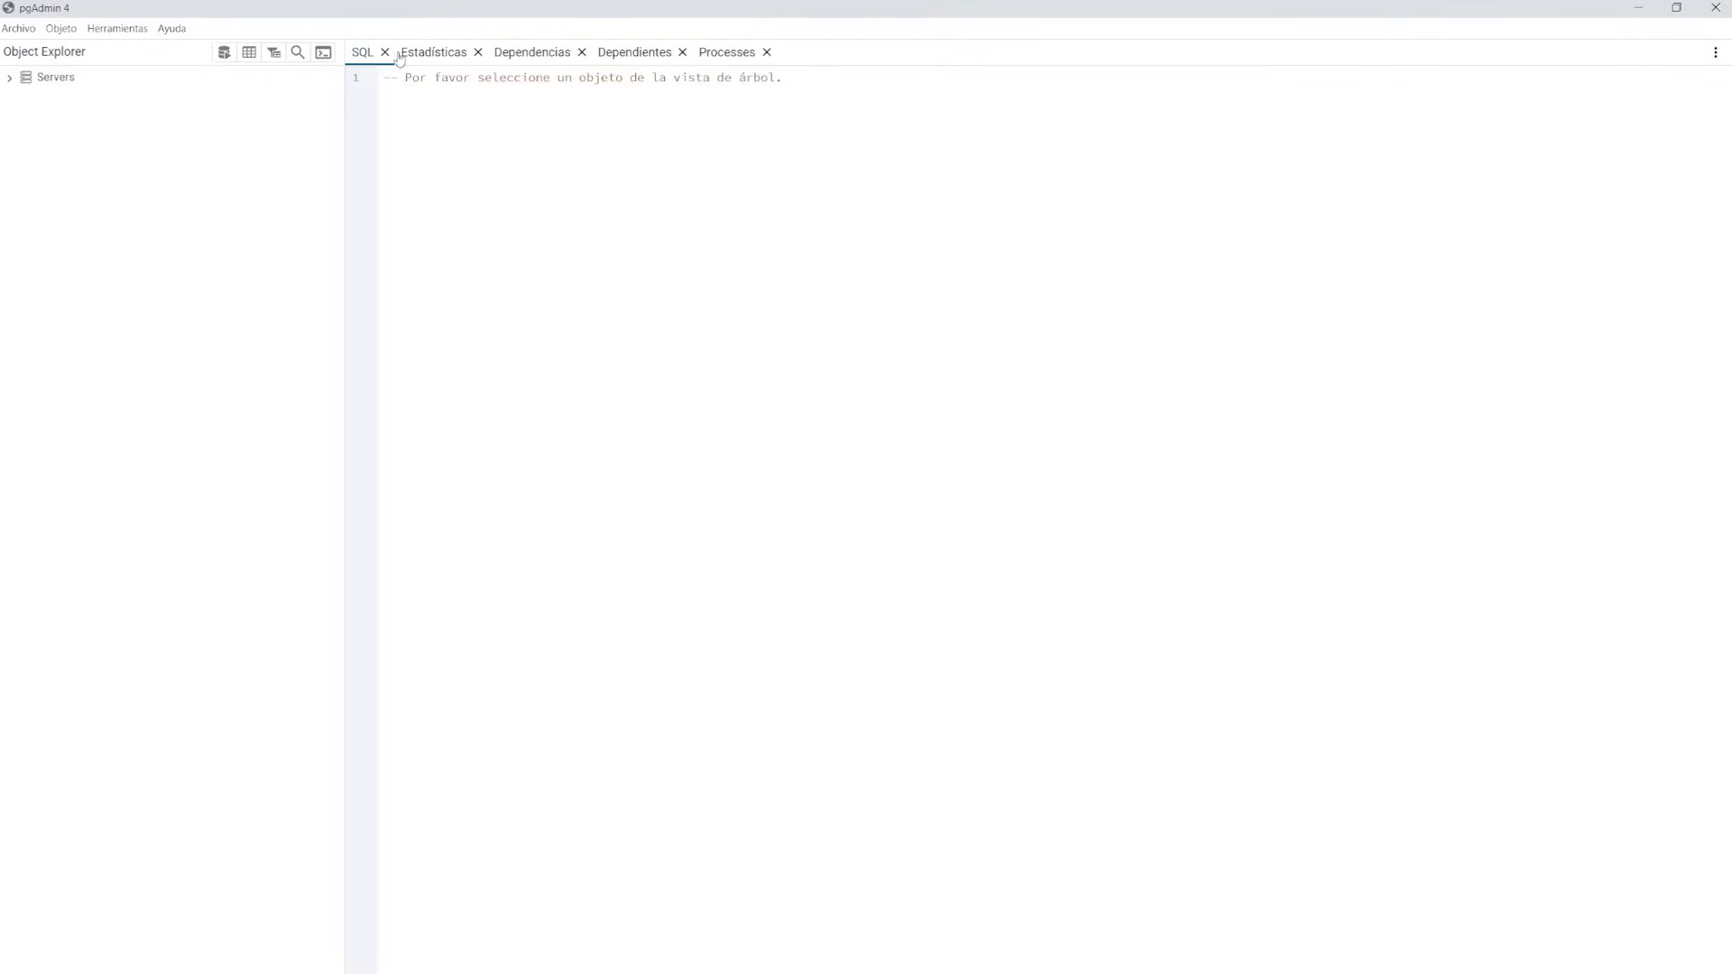
click(385, 52)
click(428, 52)
click(439, 52)
click(437, 52)
click(422, 52)
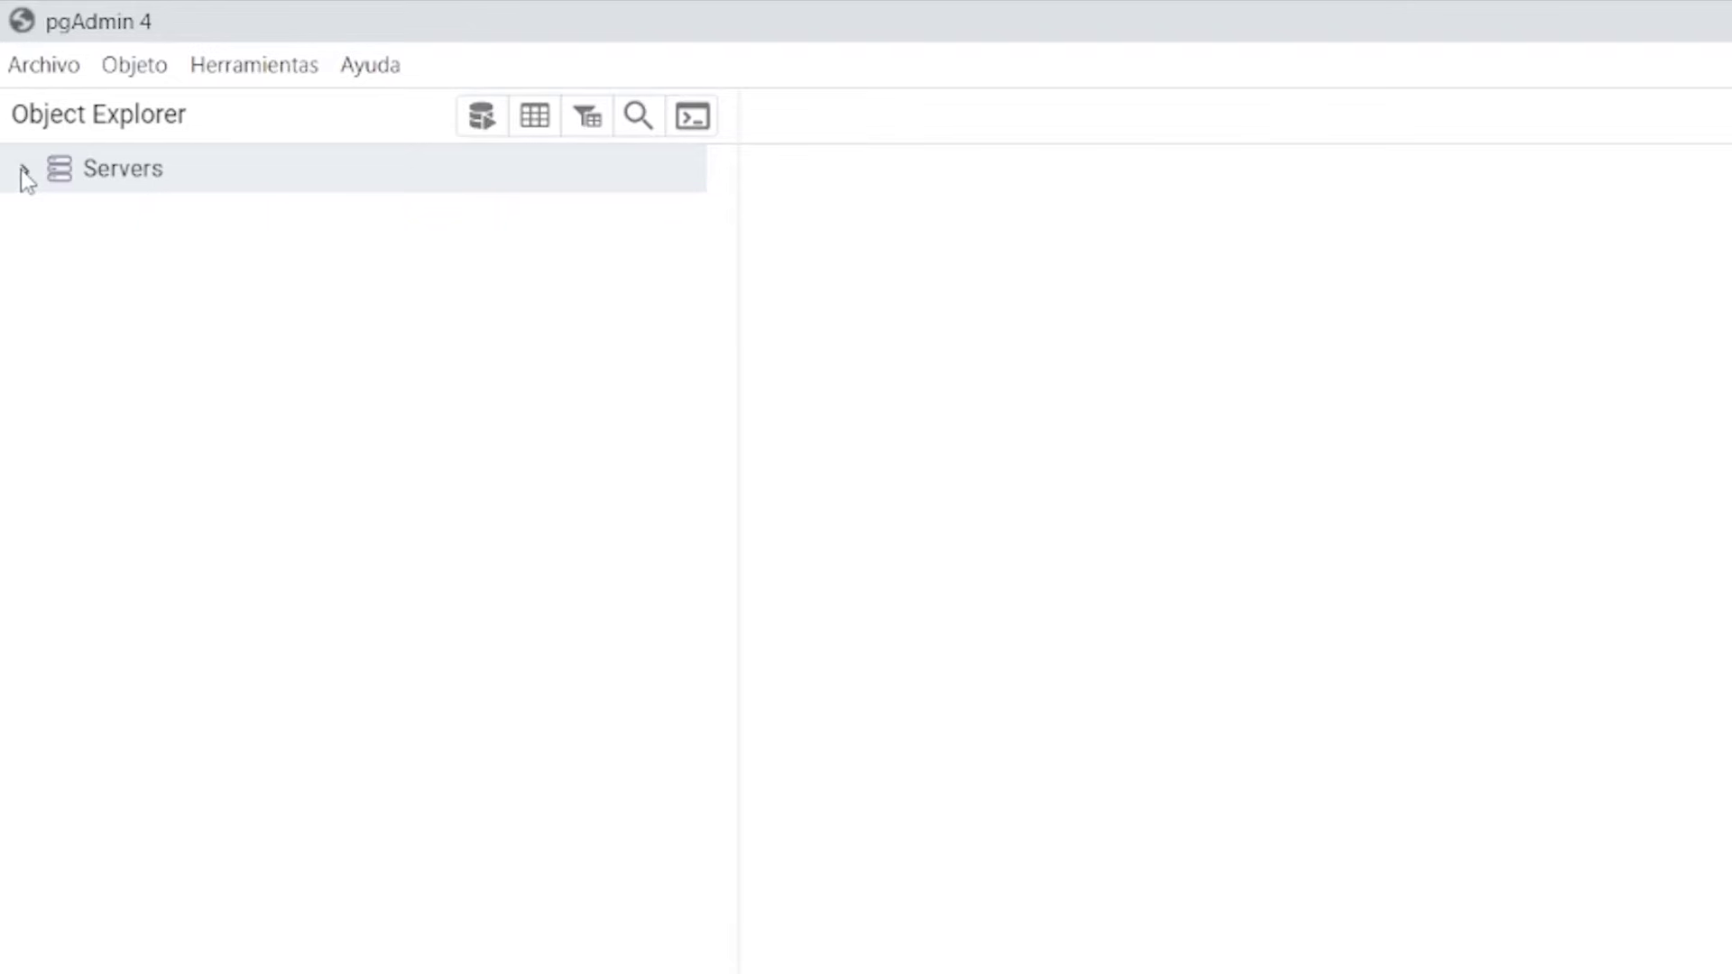
Expand Servers > PostgreSQL 16 > Bases de Datos in Object Explorer and select the postgres database
click(20, 169)
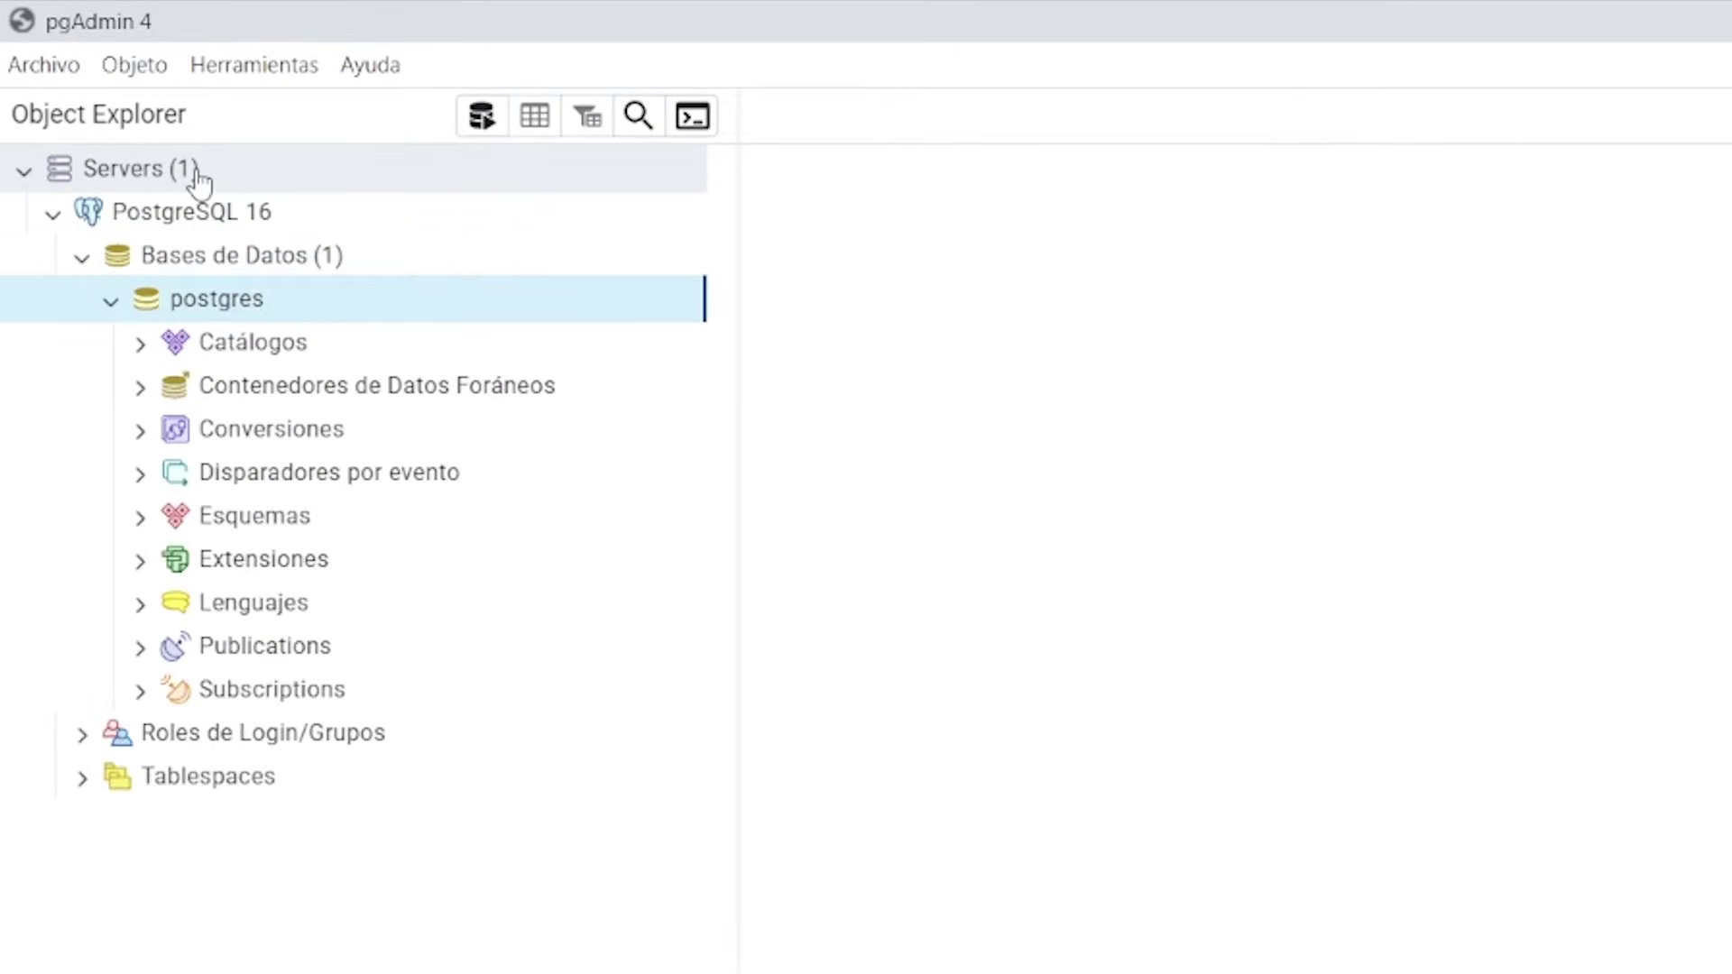
click(157, 180)
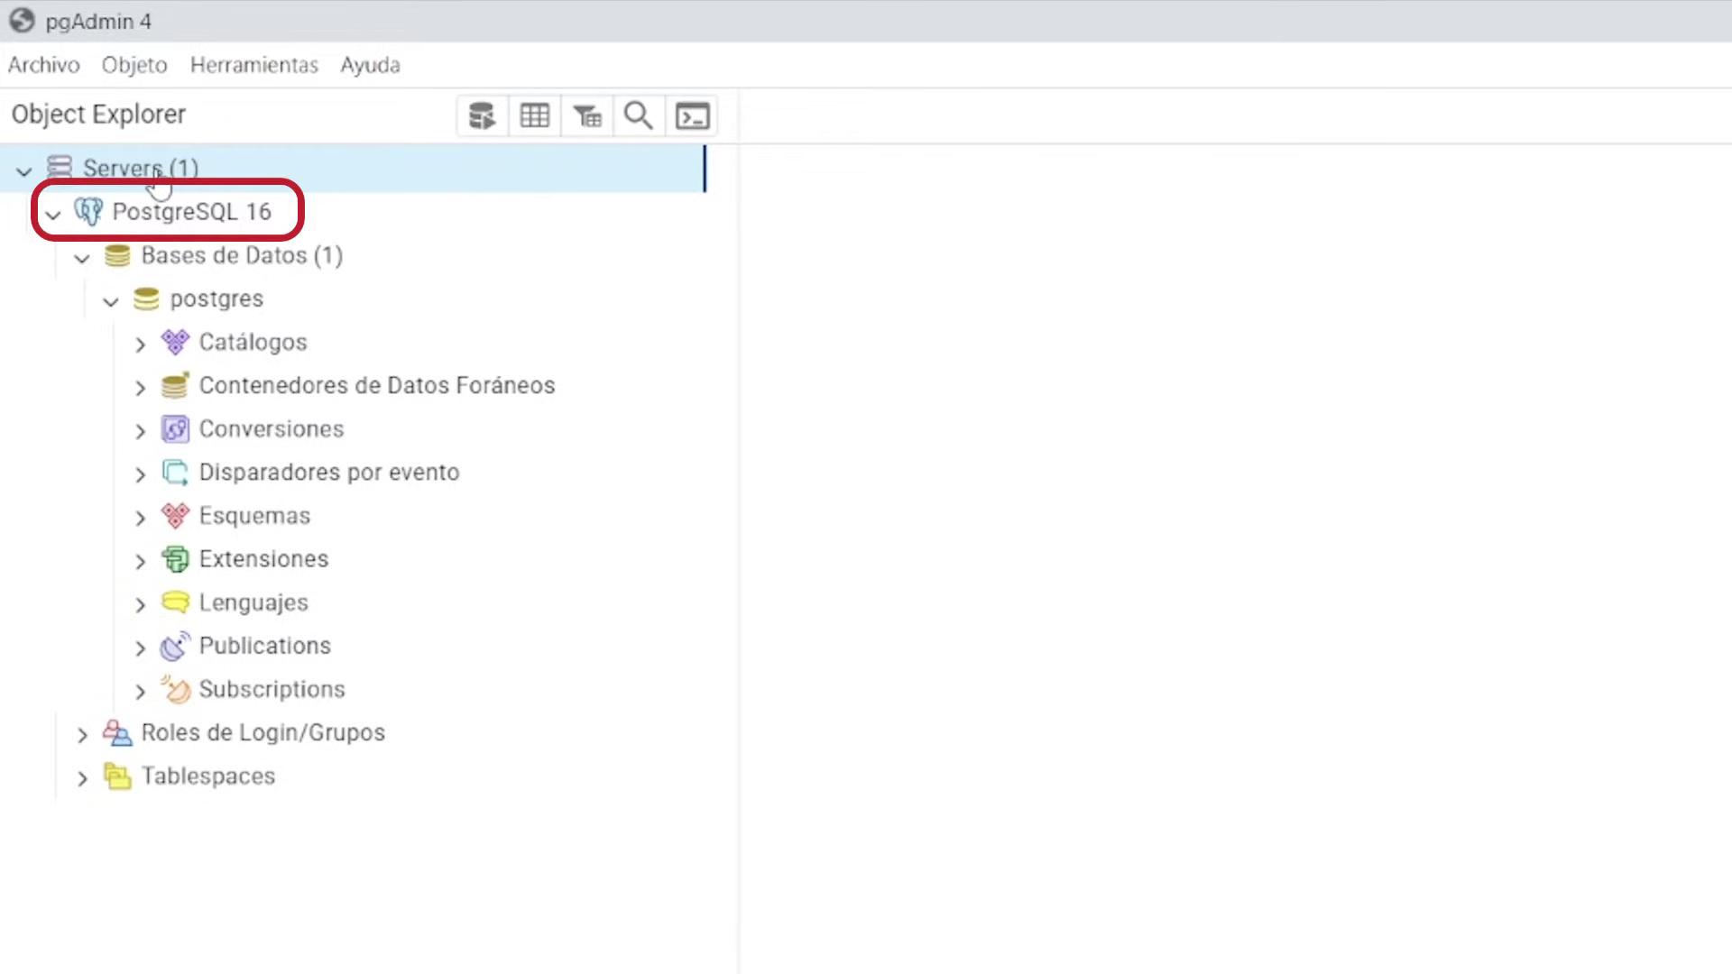
click(82, 259)
click(82, 259)
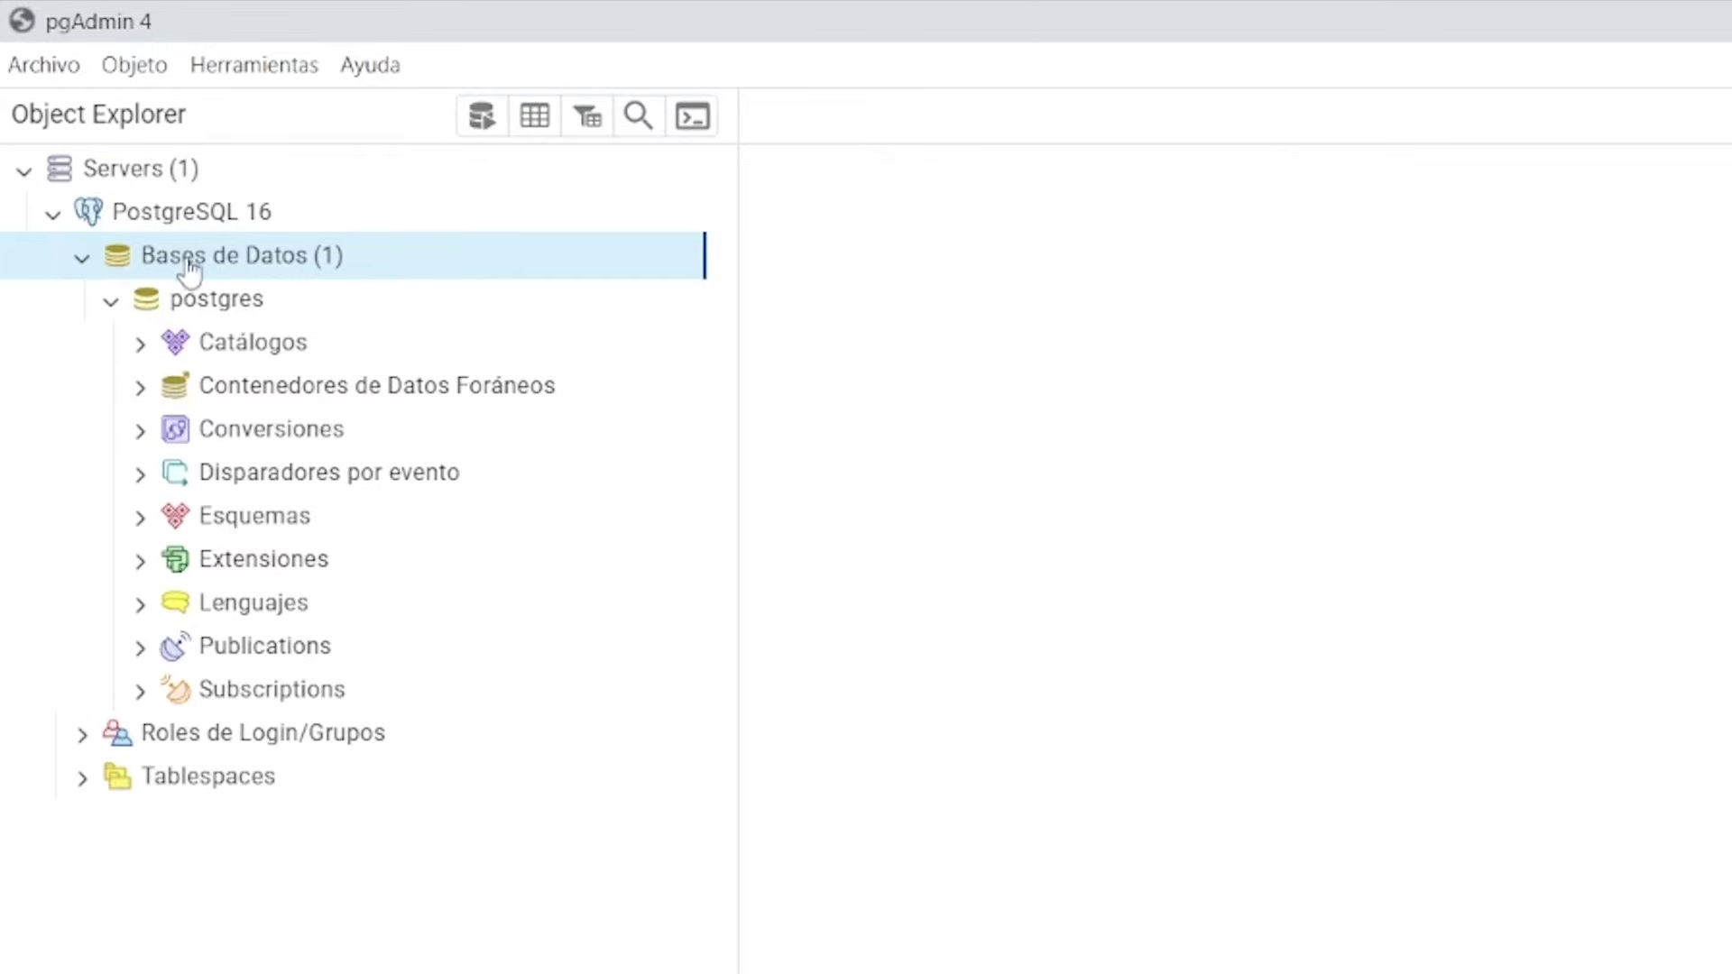
click(164, 317)
double_click(230, 316)
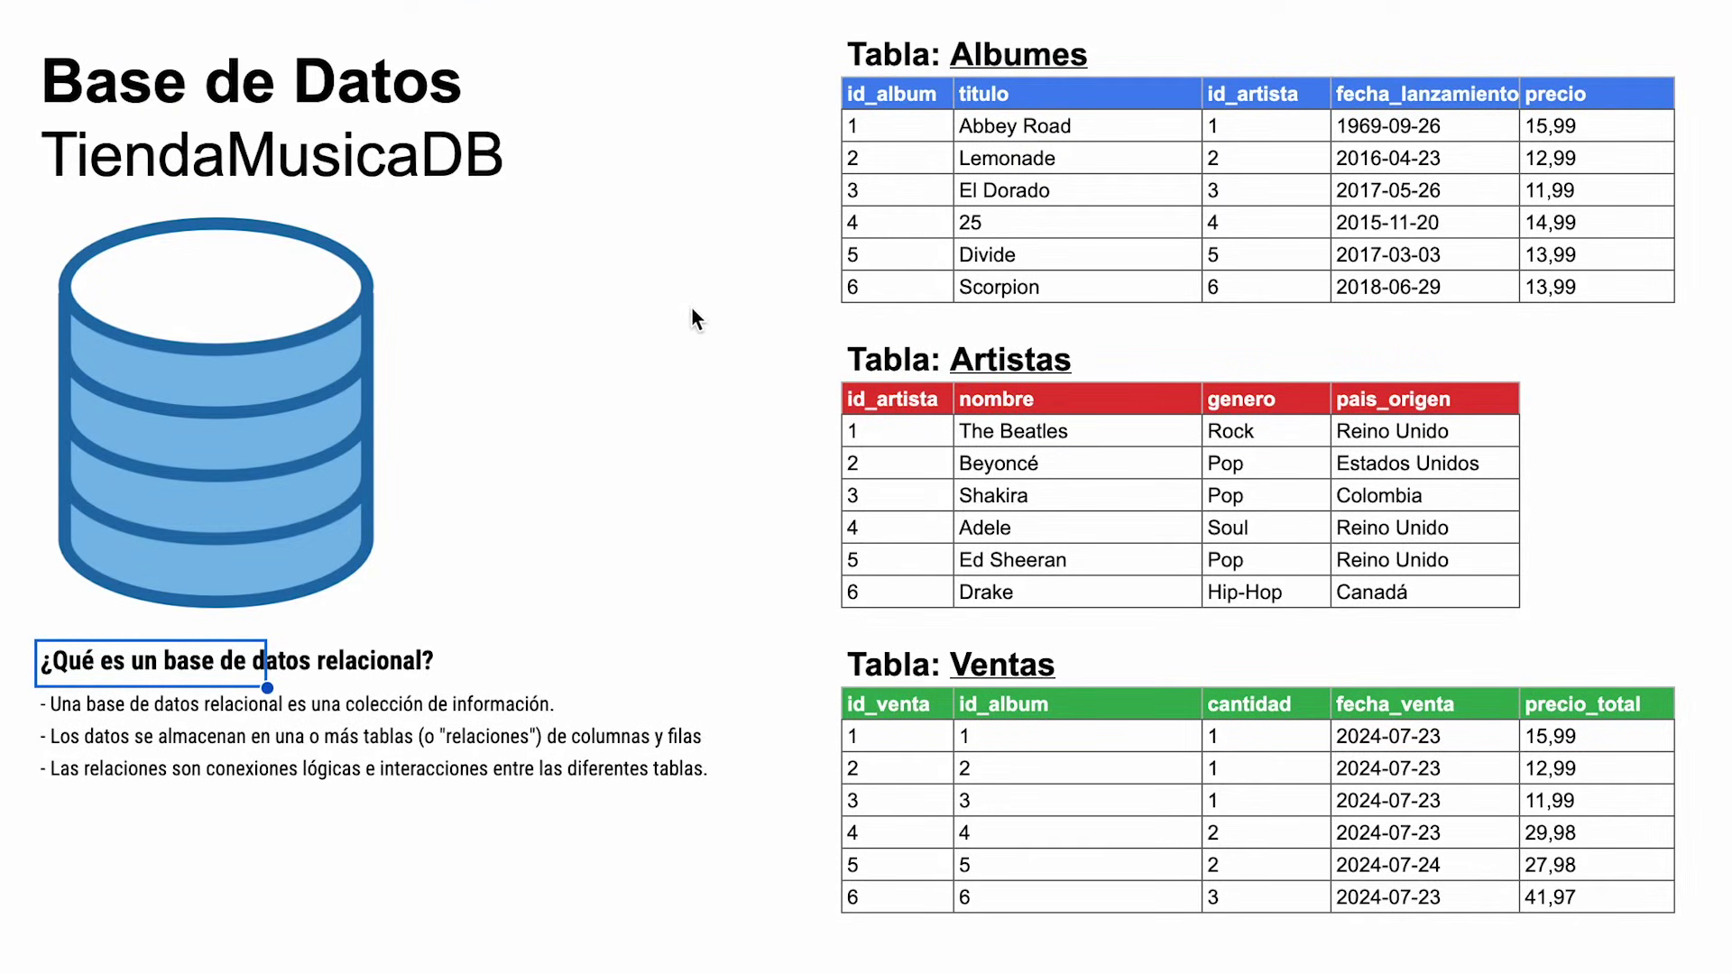
Select the TiendaMusicaDB title and the Artistas table's header cells, id_artista through pais_origen
click(137, 155)
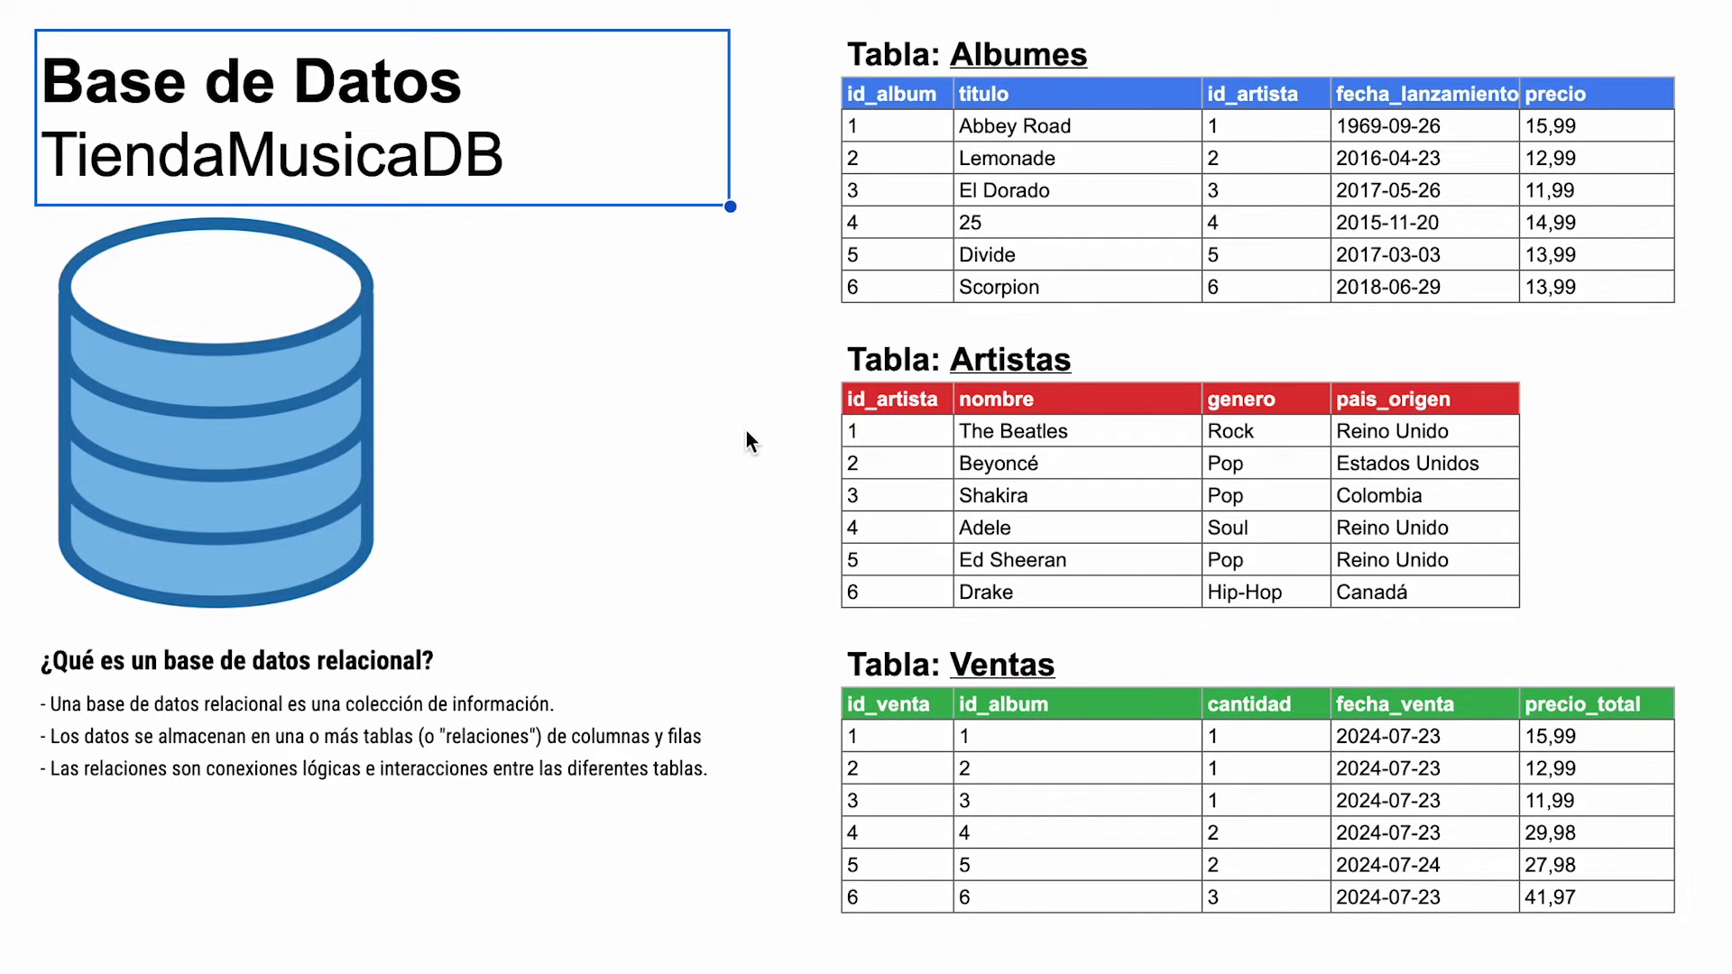
click(988, 365)
click(901, 363)
click(911, 393)
click(1134, 408)
click(1312, 402)
click(1509, 400)
Select the Albumes and Ventas table titles and their header cells, including fecha_lanzamiento and id_venta
click(859, 54)
click(916, 95)
click(1096, 100)
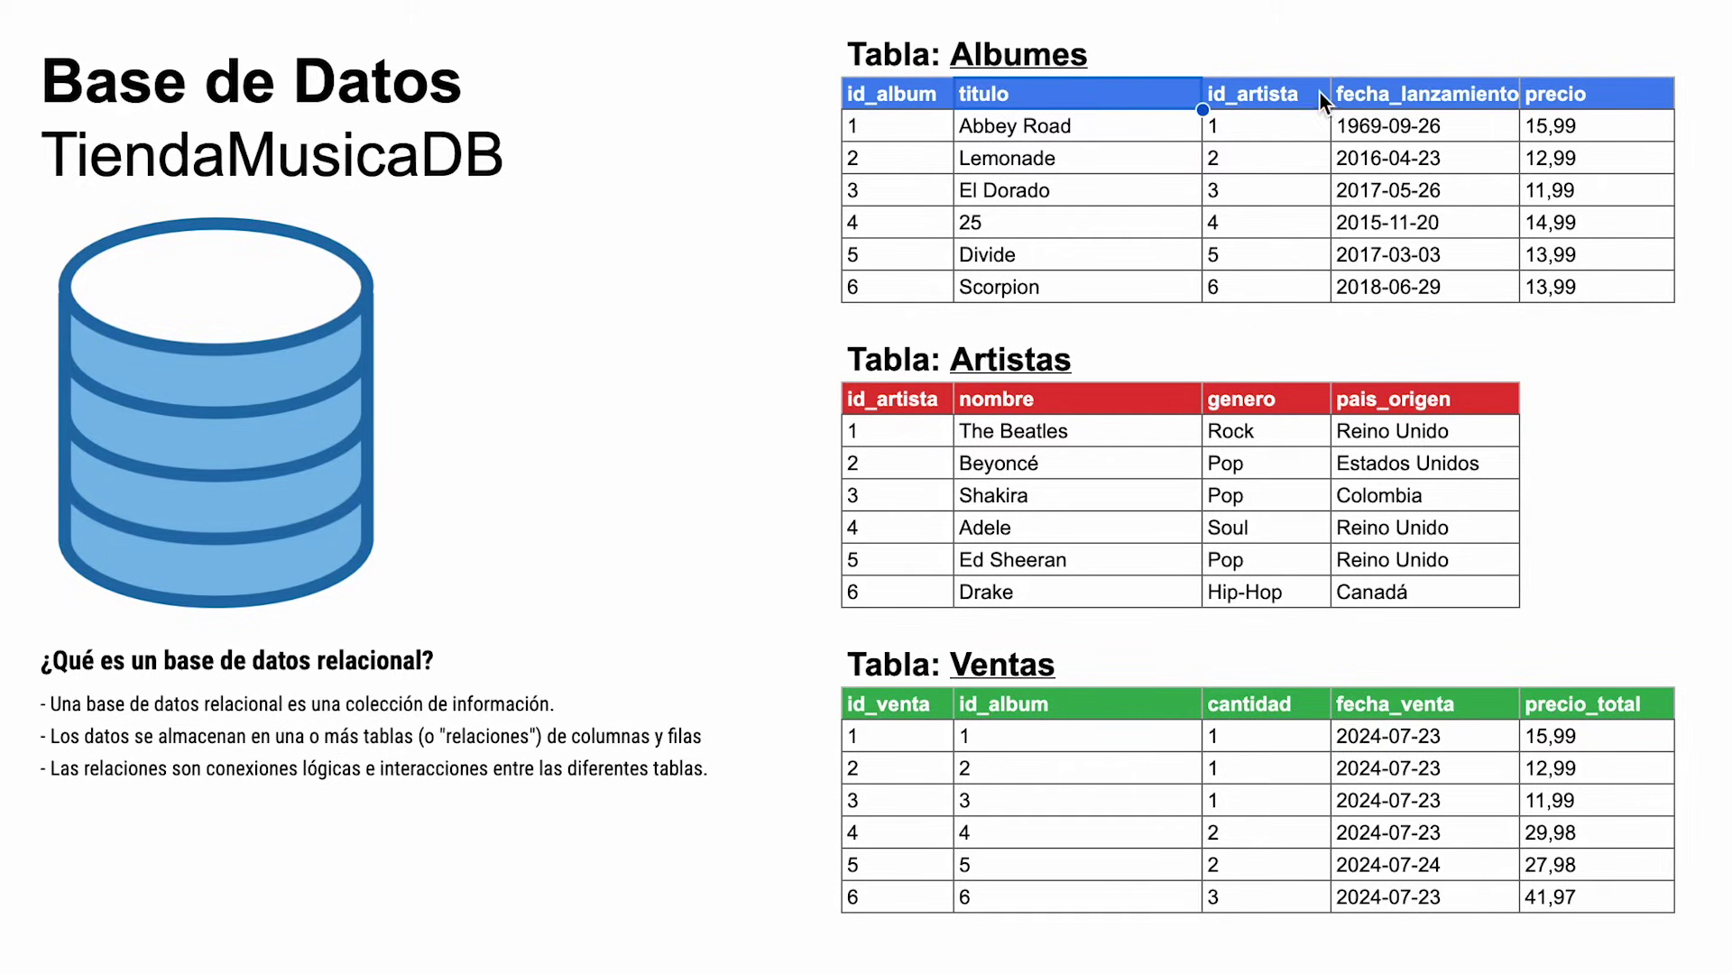
click(1444, 92)
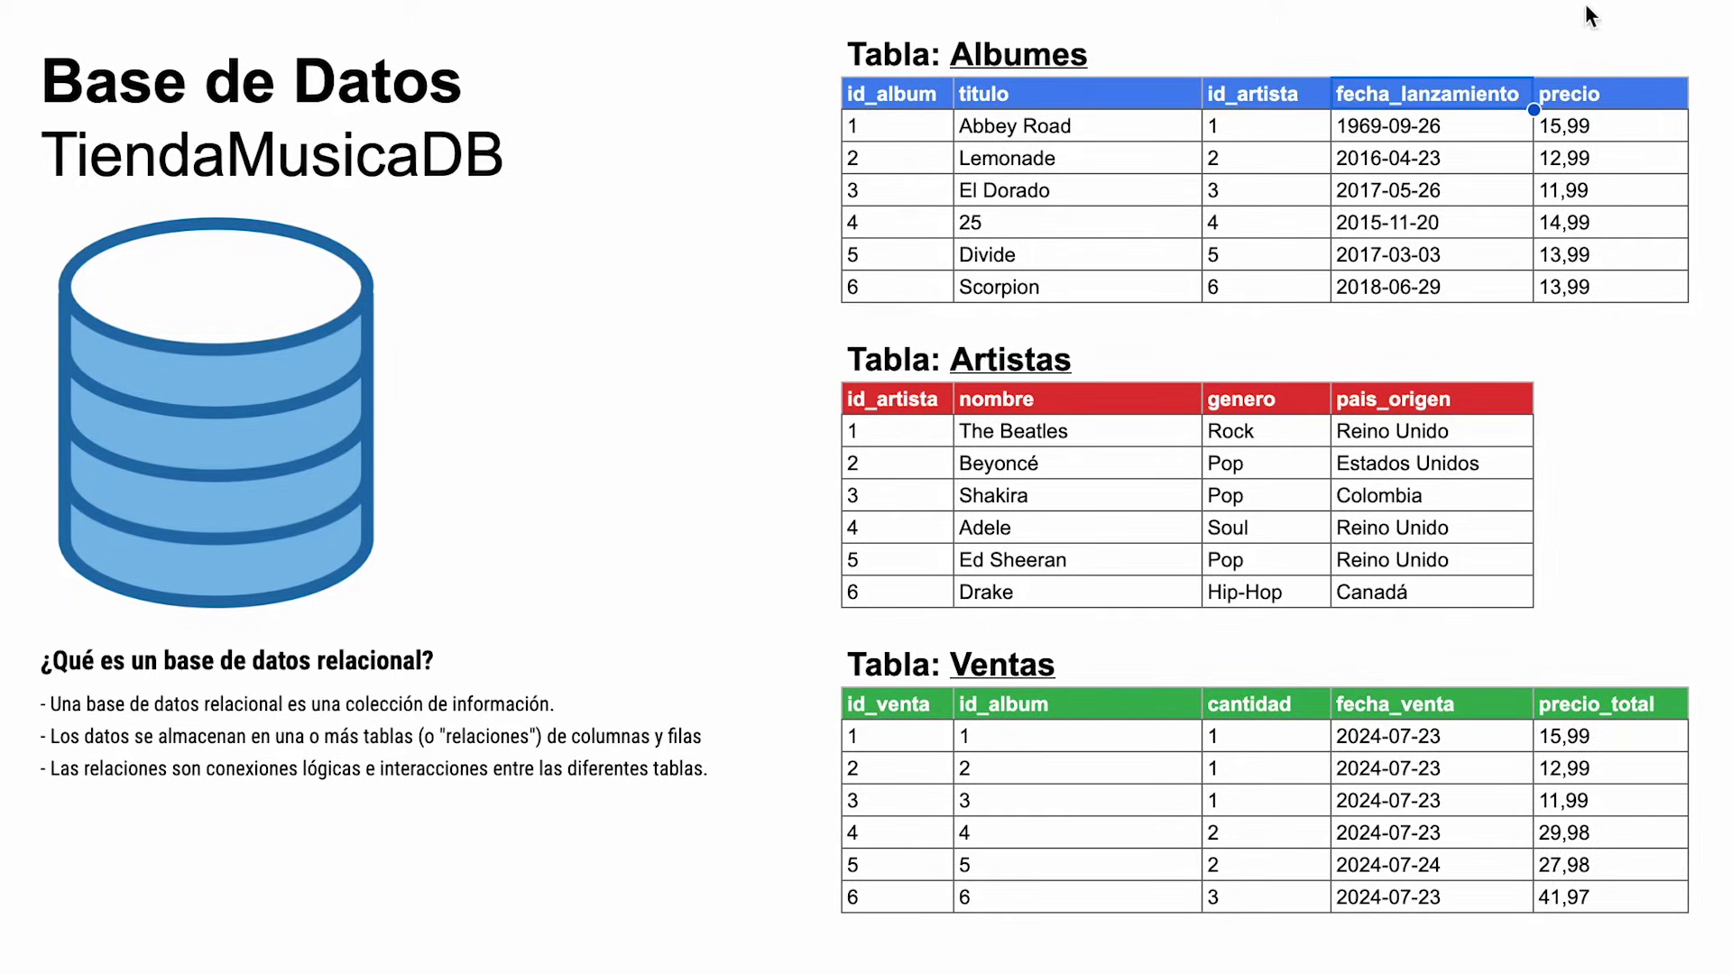
click(941, 664)
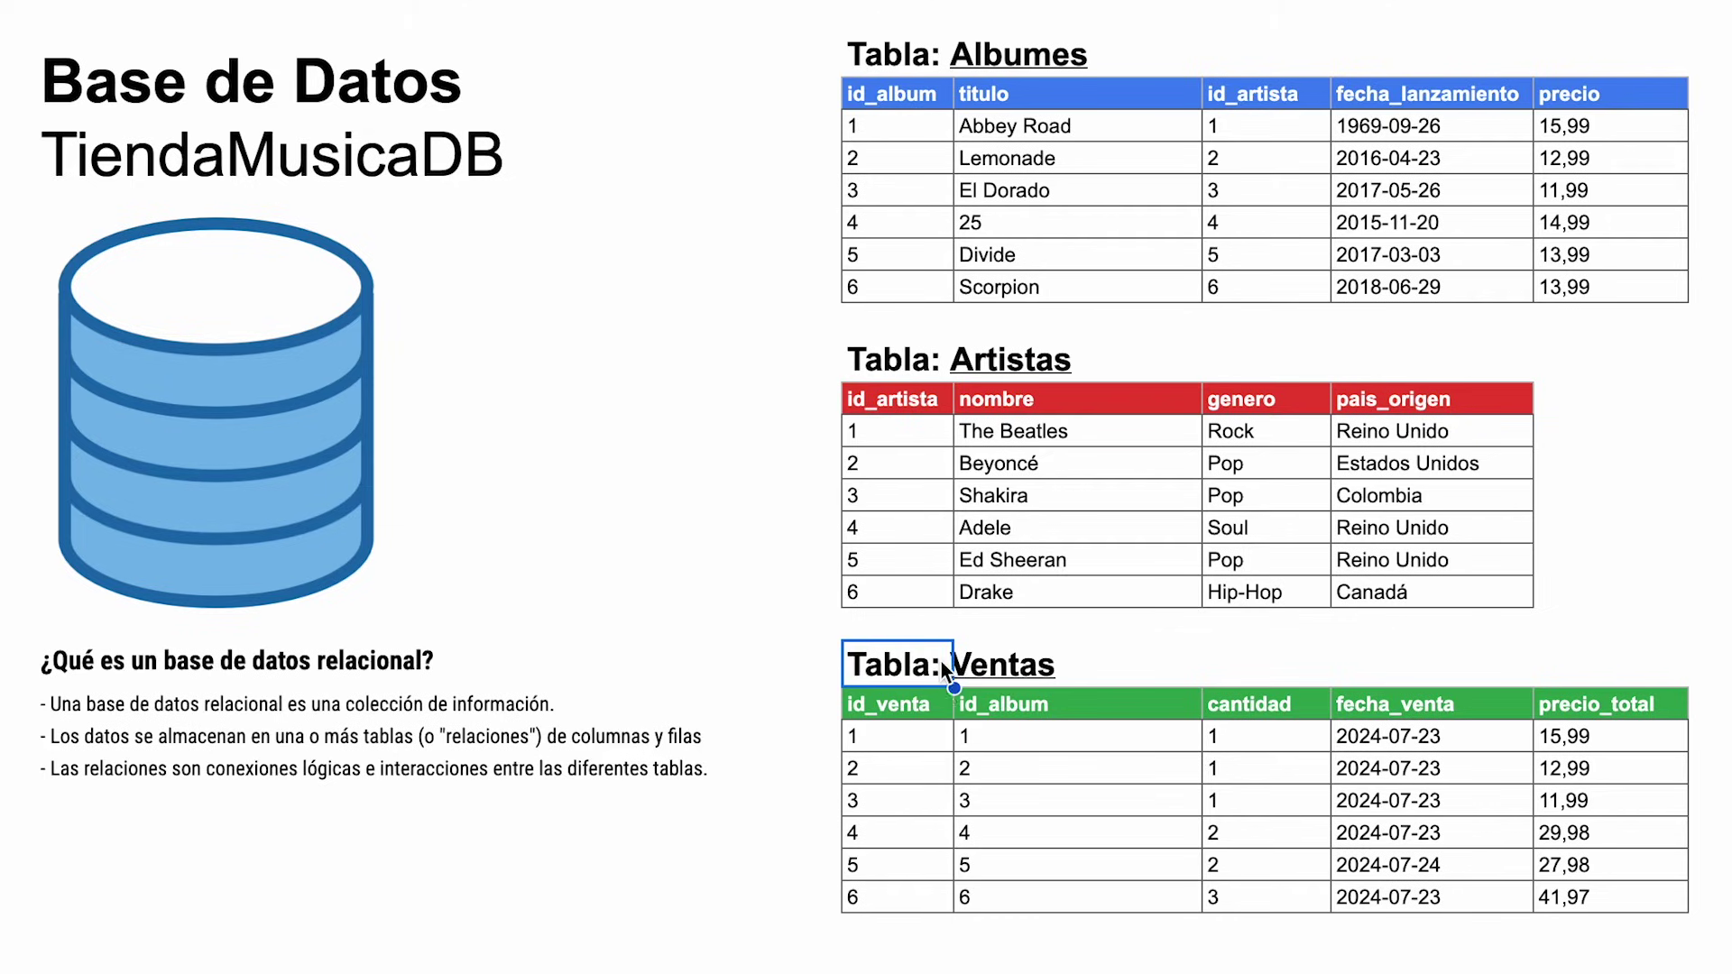
click(915, 711)
click(1158, 709)
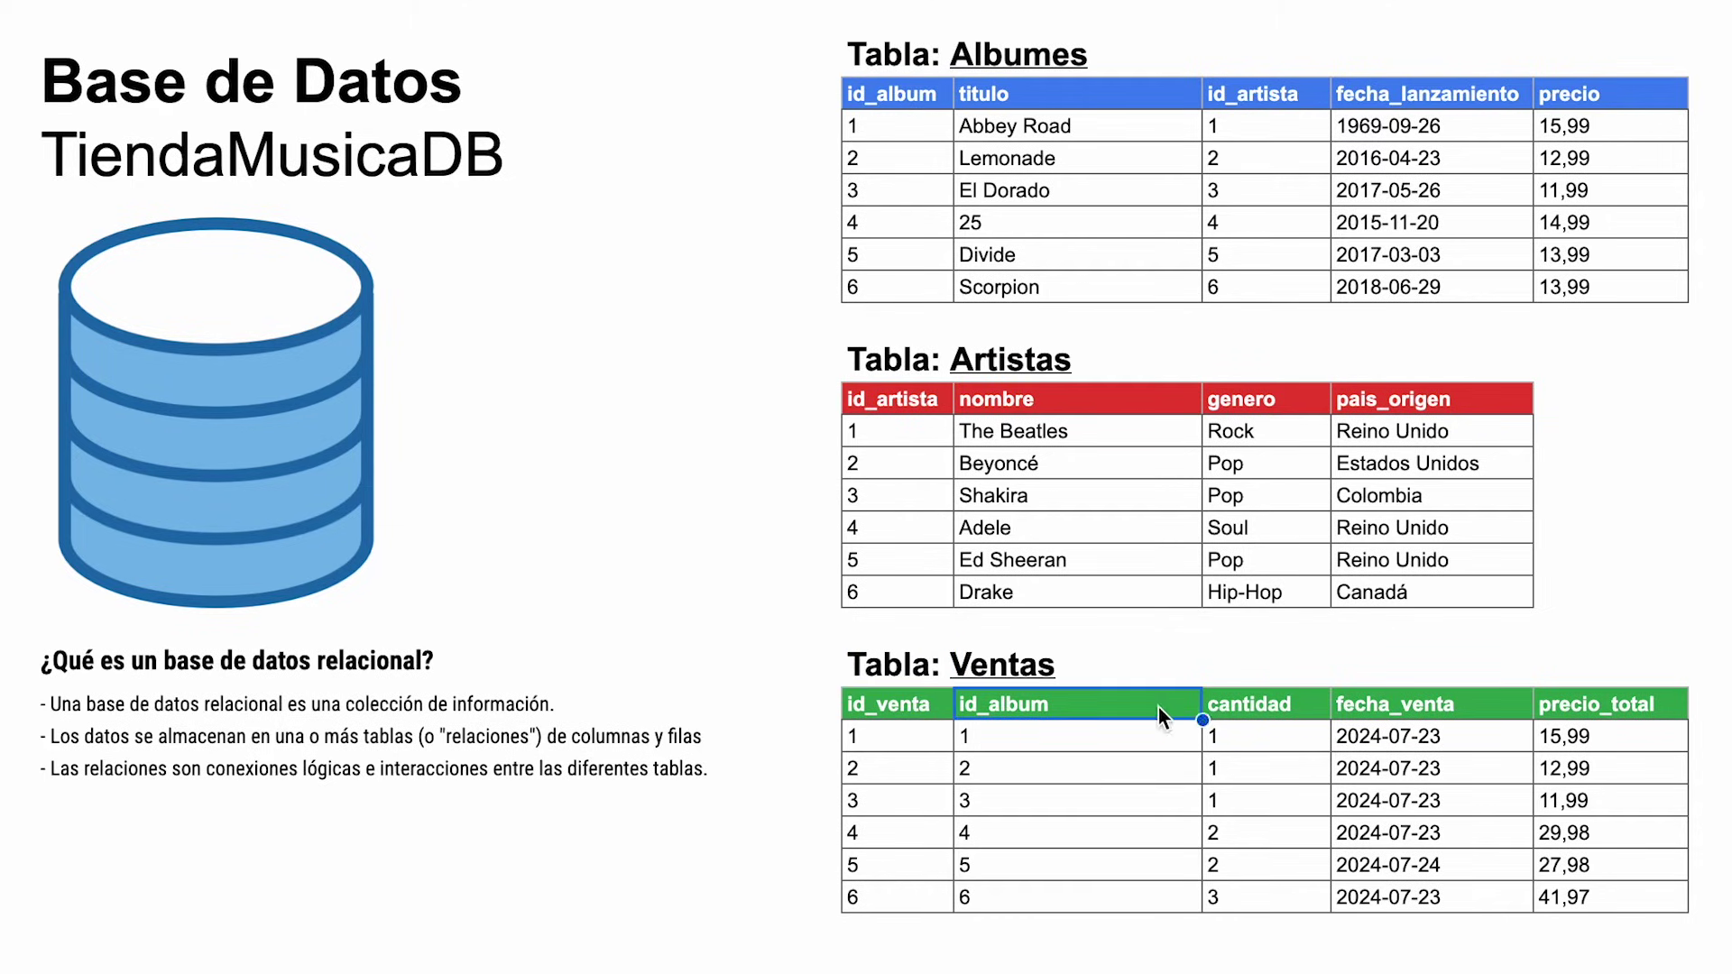